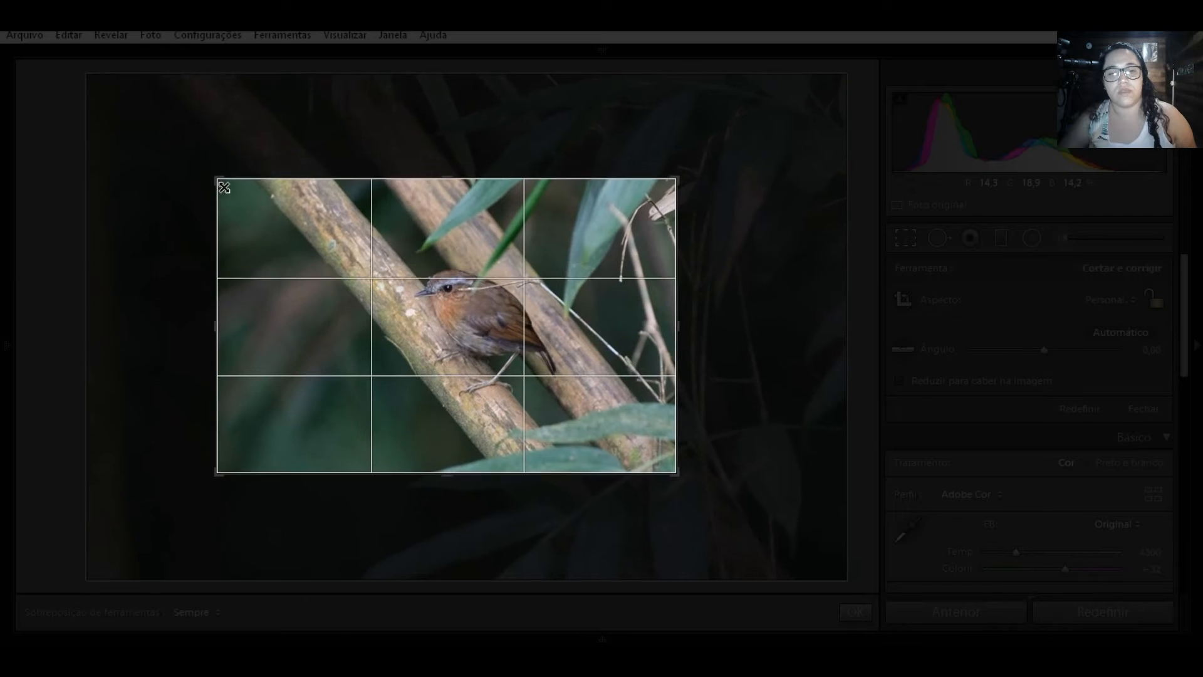
Step: Set the crop aspect ratio to Original and shift the photo slightly downward inside the crop frame
left_click(1124, 298)
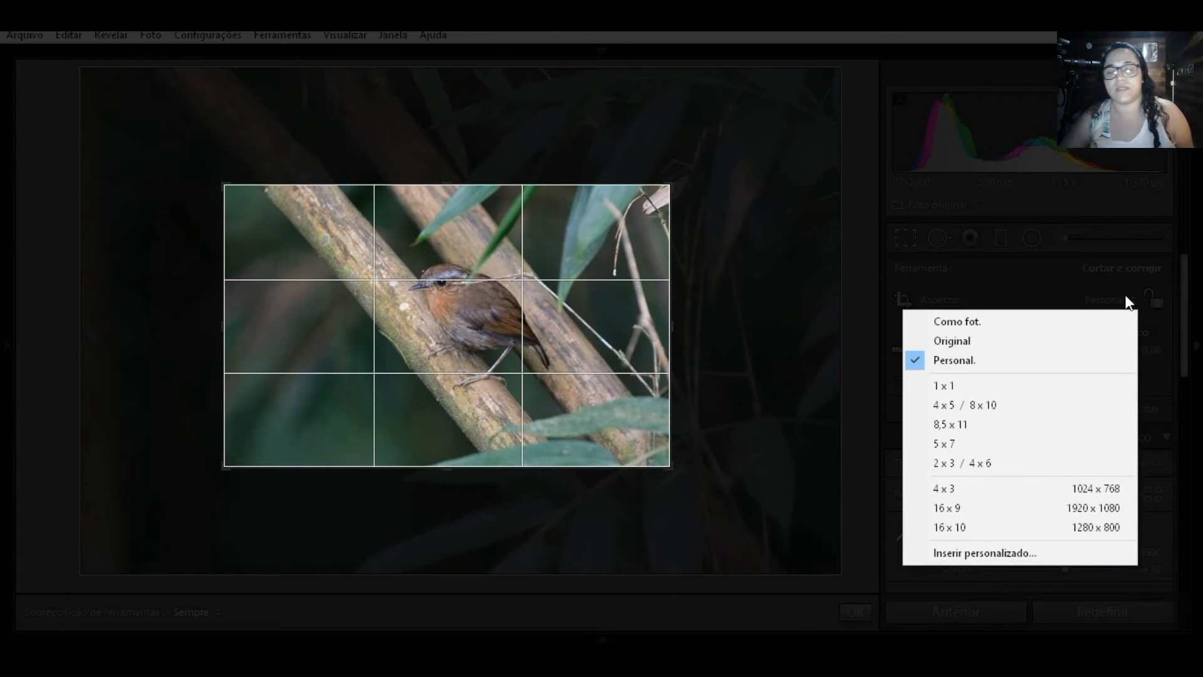
left_click(1007, 461)
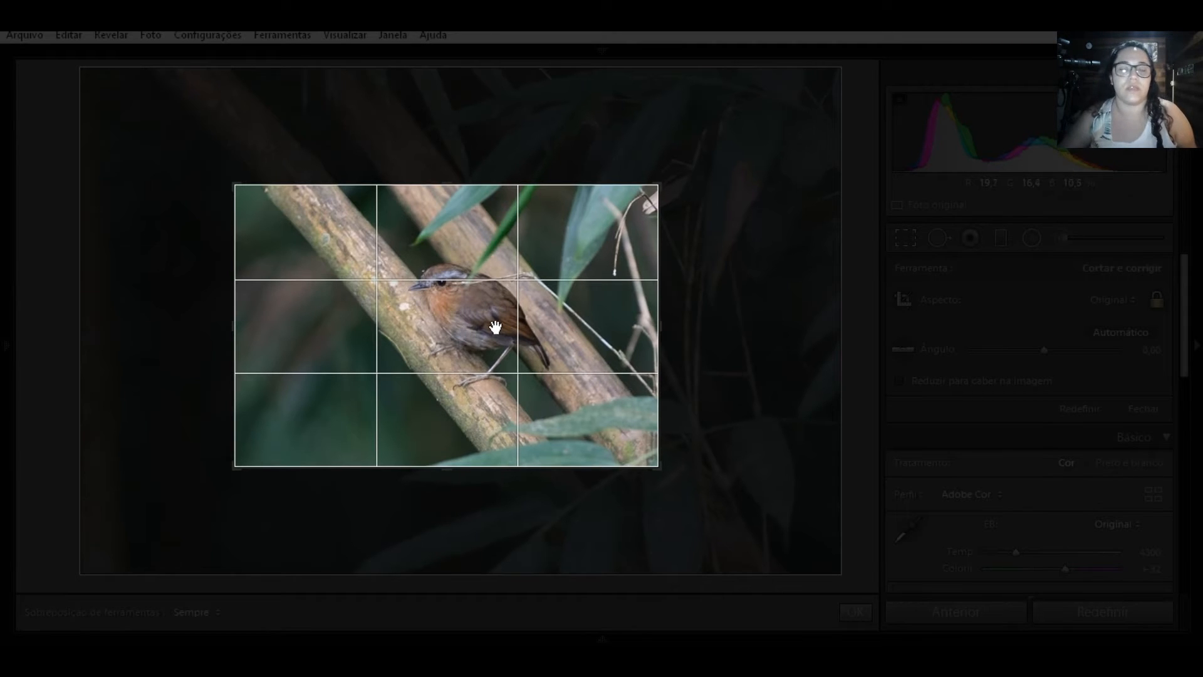
left_click_drag(495, 328, 494, 351)
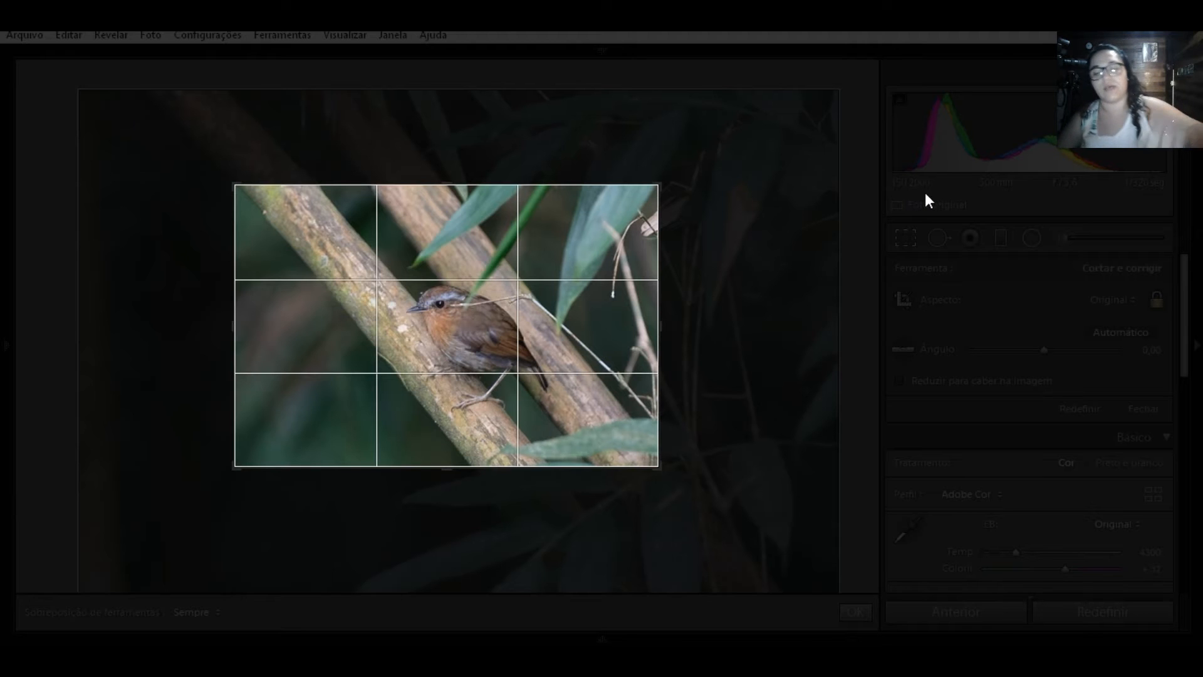
Step: Restore the normal interface lighting, tighten the crop around the bird and apply it
key("l")
key("l")
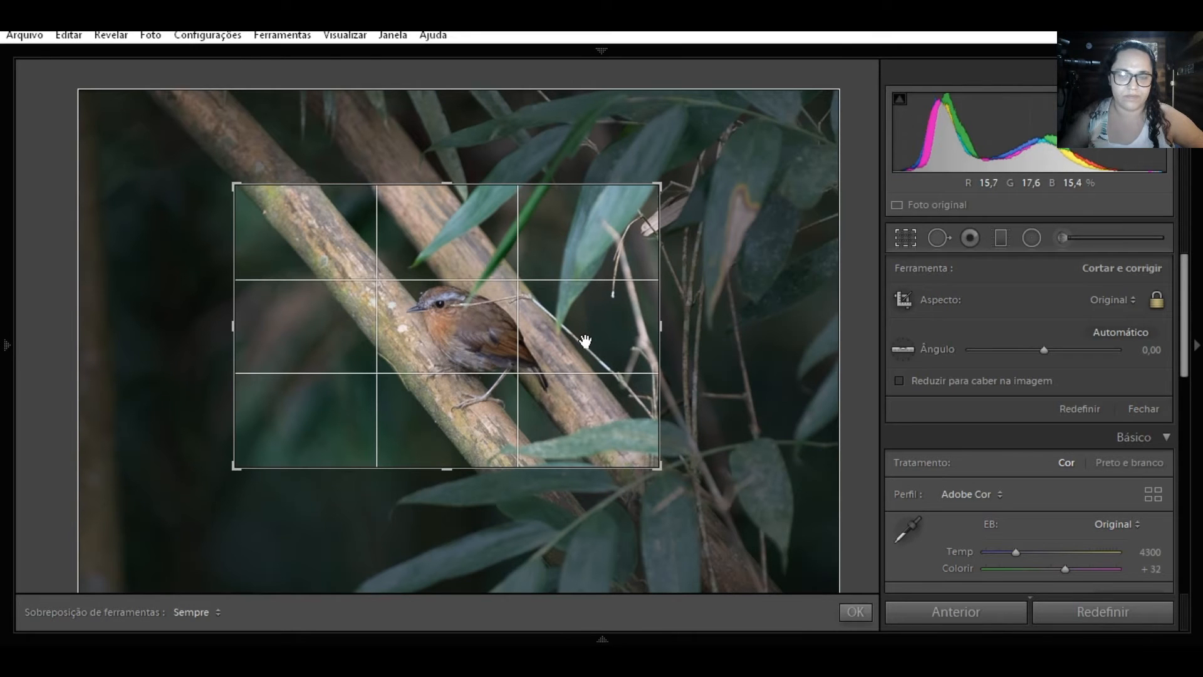
left_click_drag(585, 343, 585, 333)
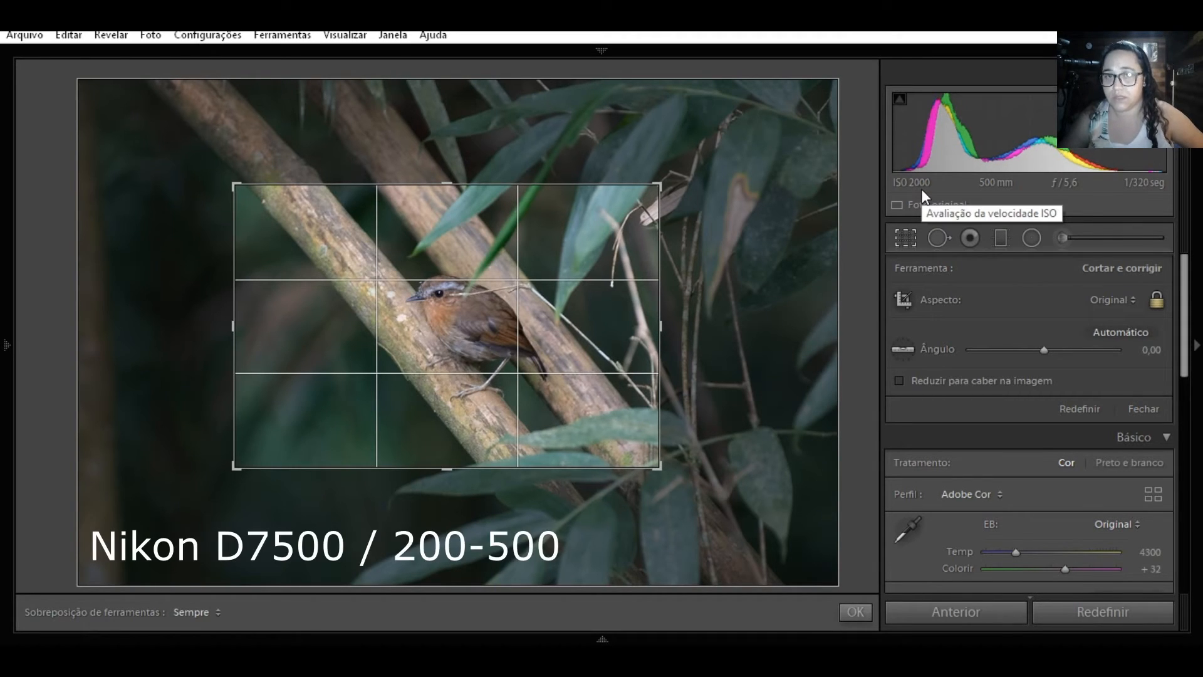
left_click_drag(238, 191, 248, 197)
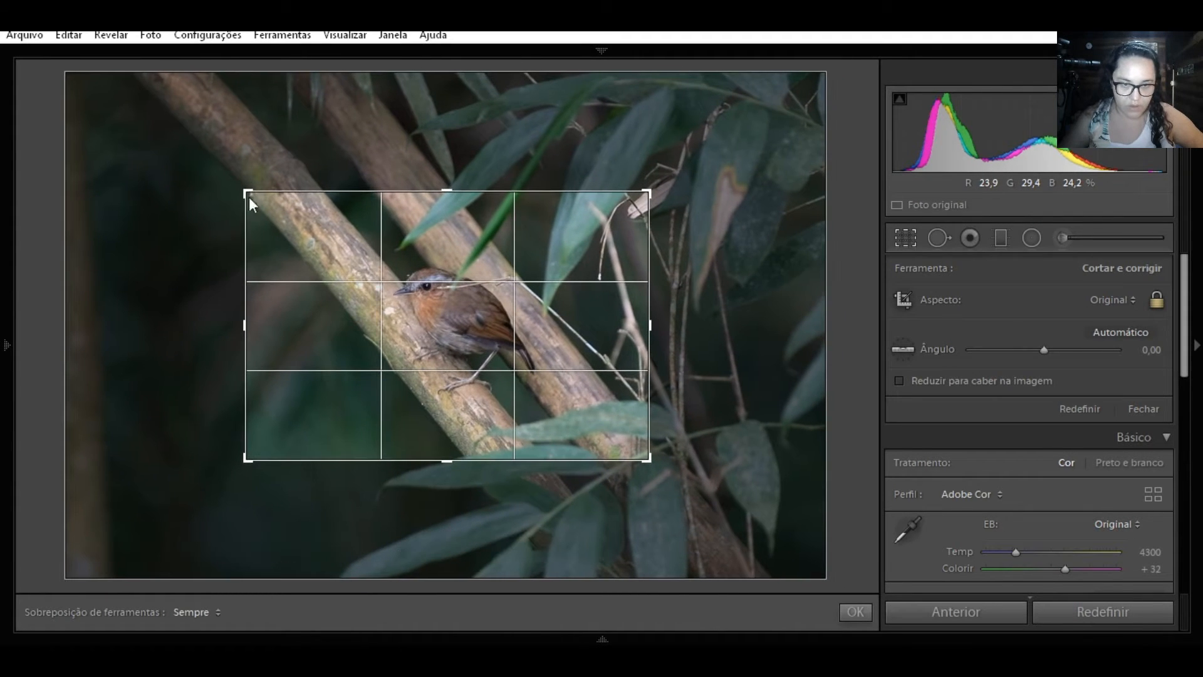
left_click_drag(441, 268, 464, 271)
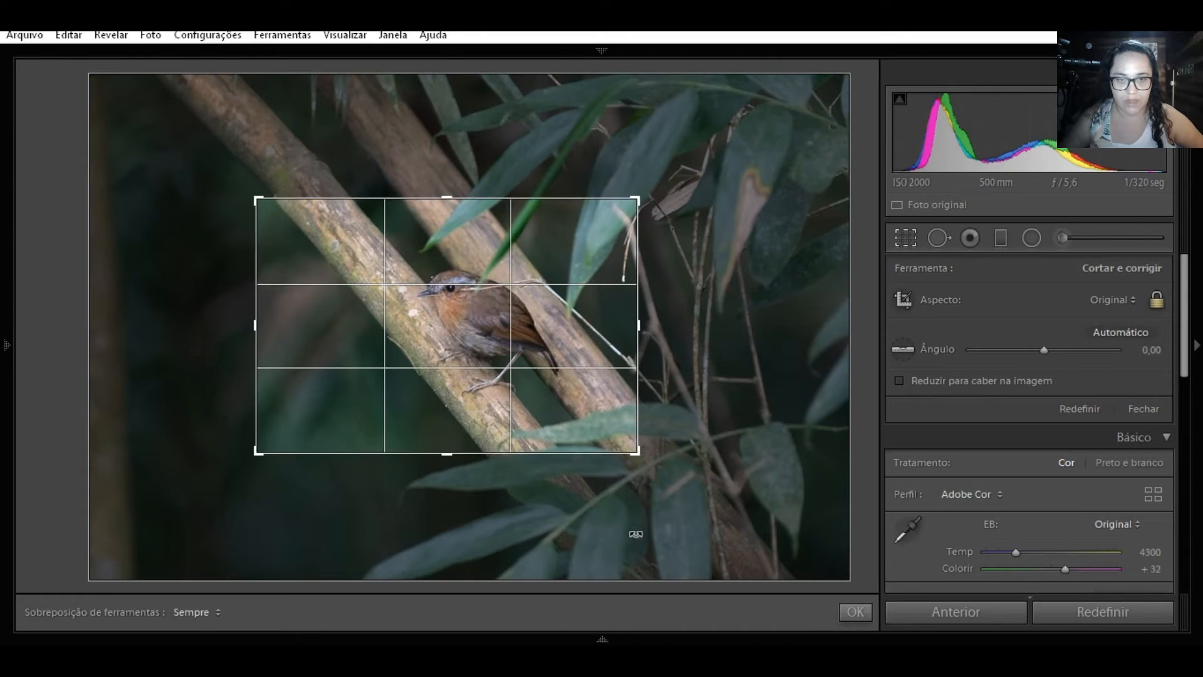
left_click(864, 614)
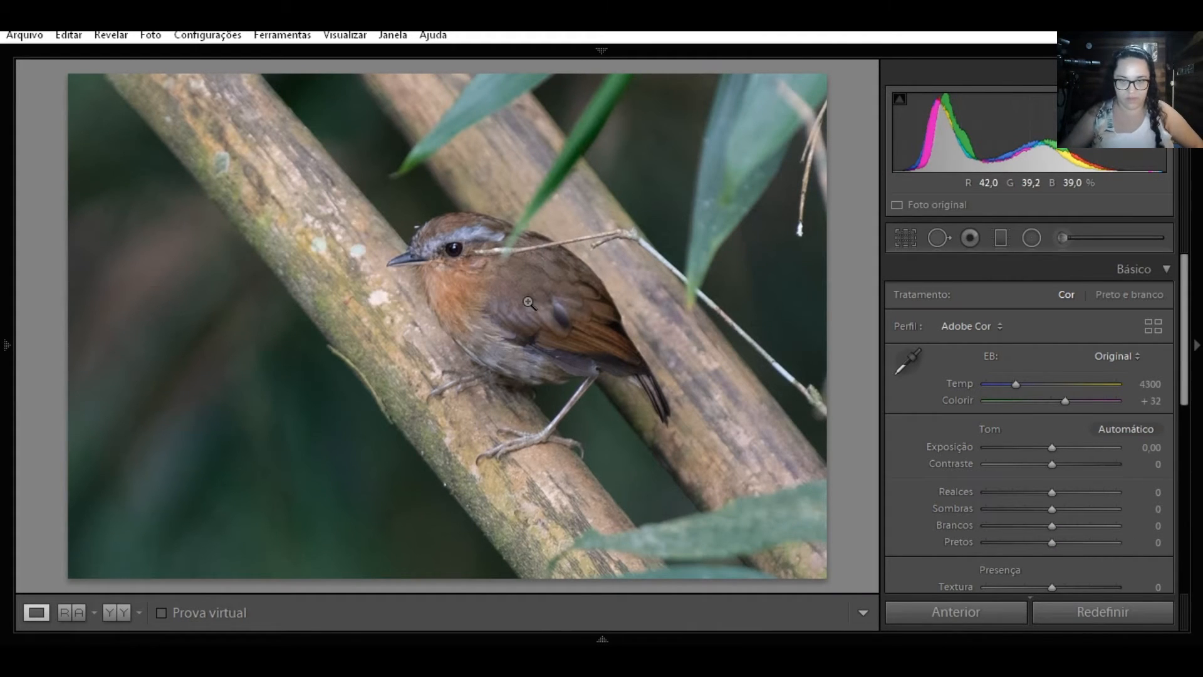
Step: Start an Adjustment Brush mask with a single dab on the dark background beside the near branch, opposite the bird
left_click(461, 278)
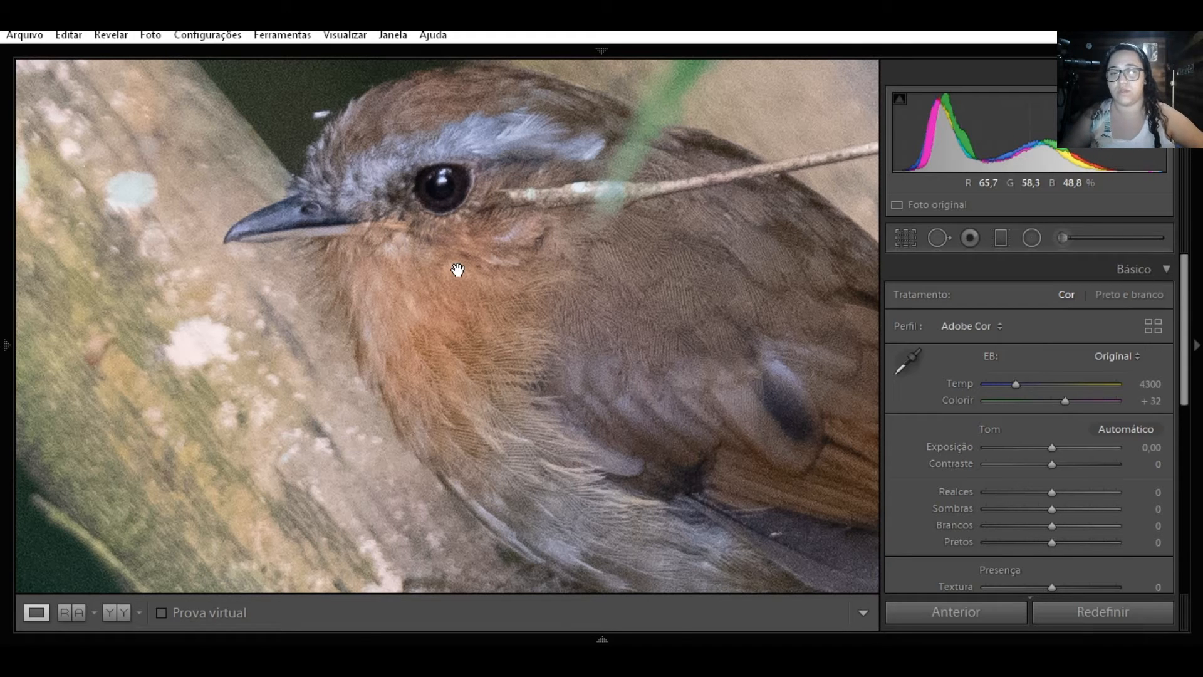
left_click(460, 272)
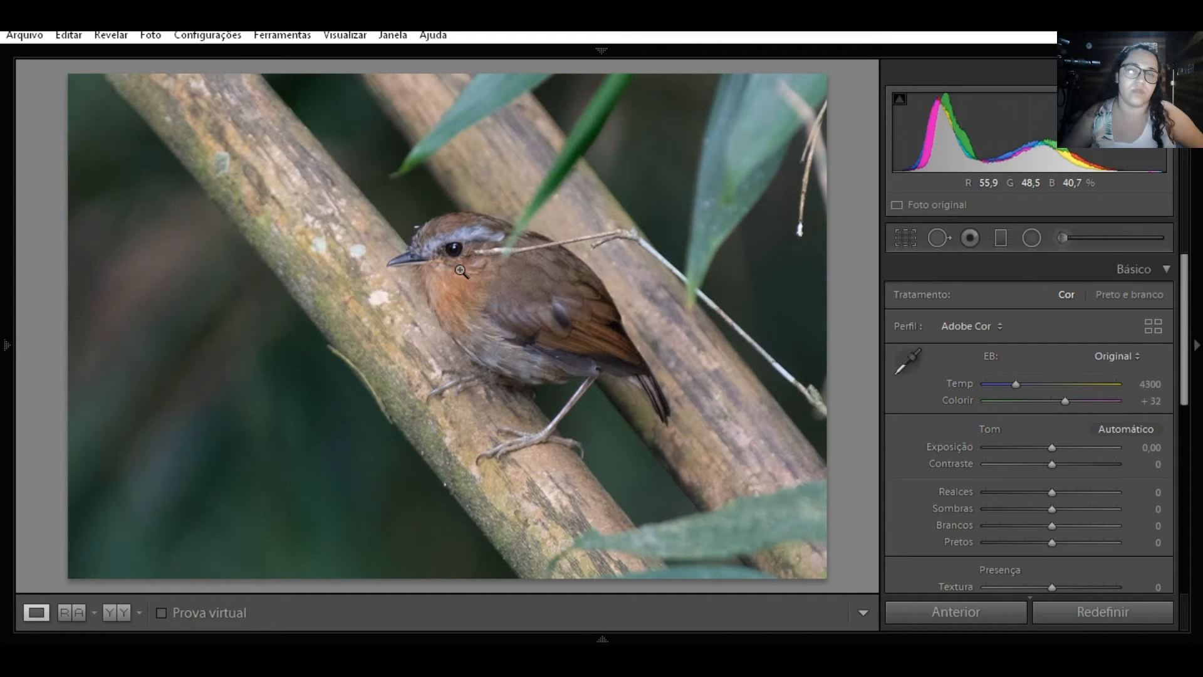
key("Right")
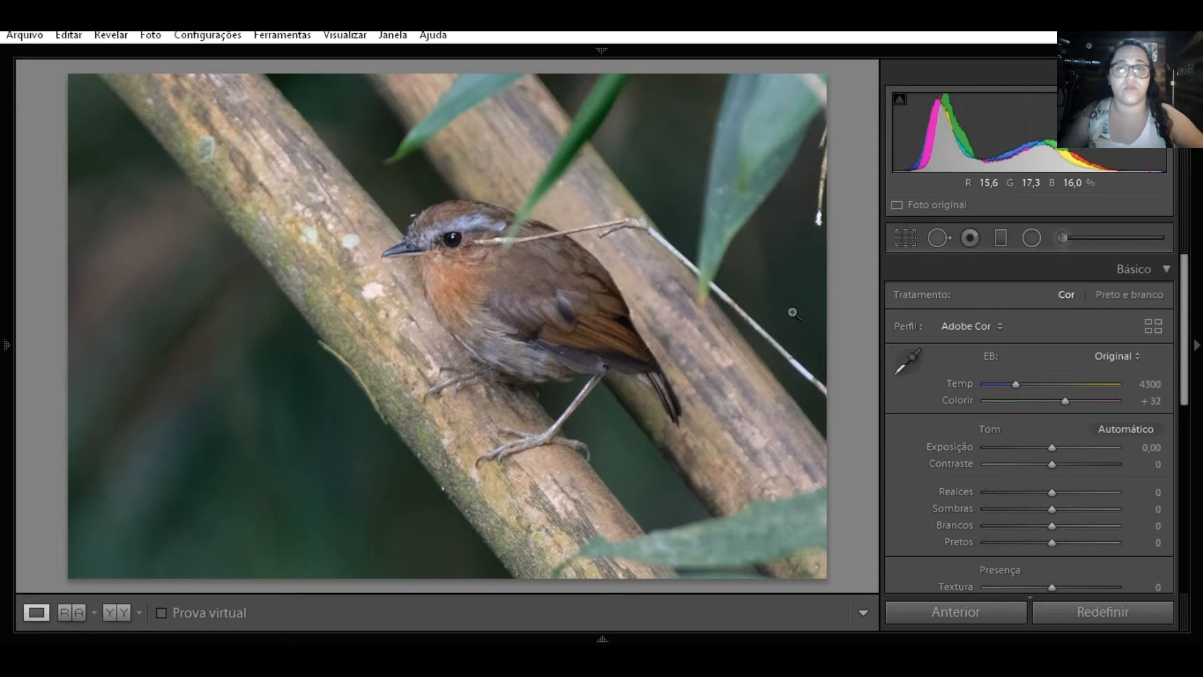
left_click(1097, 238)
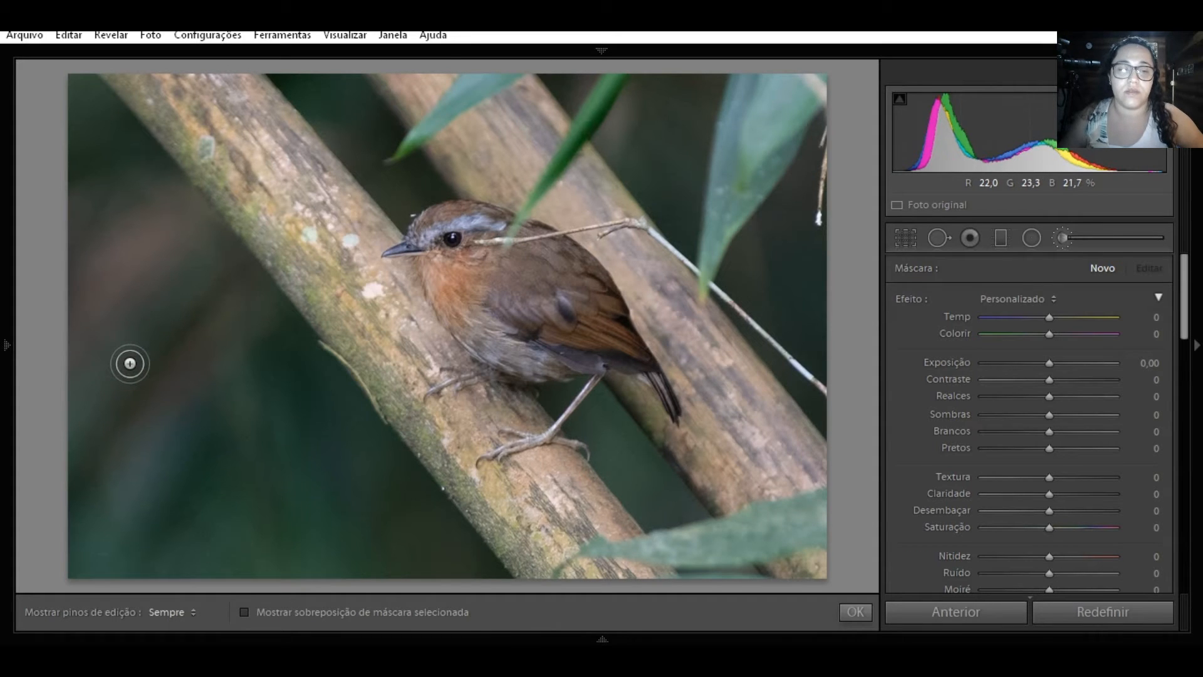
left_click(130, 363)
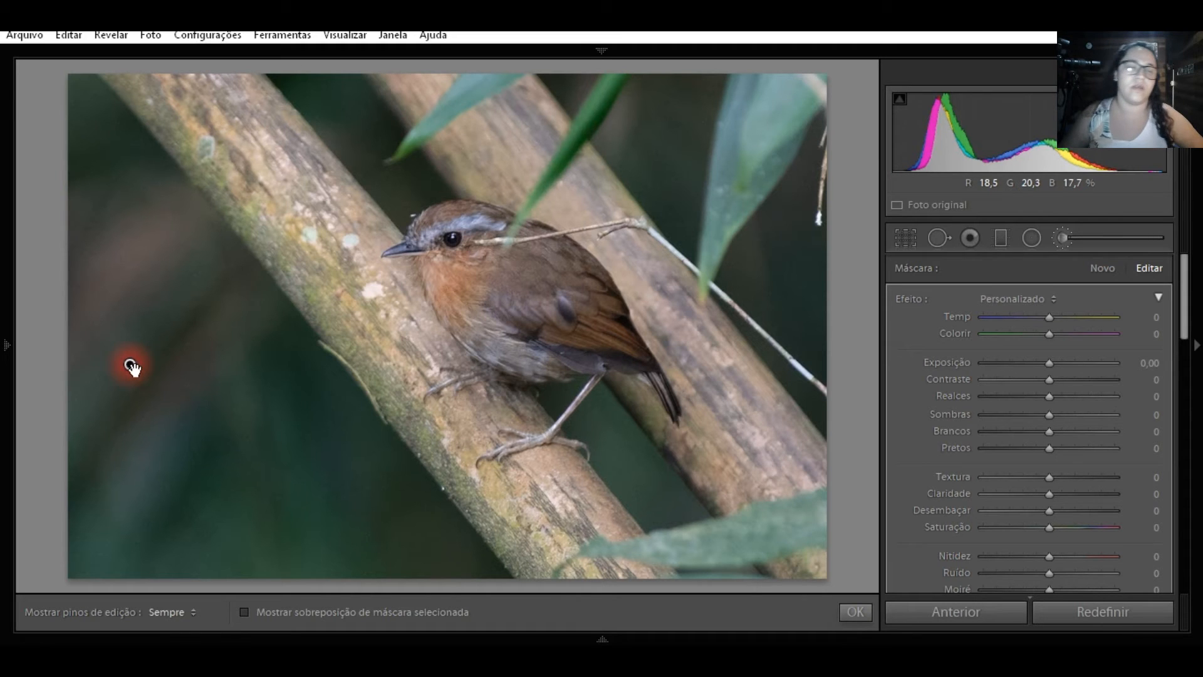
Step: Try out larger and smaller adjustment brush sizes over the dark background
scroll(130, 389, "up", 5)
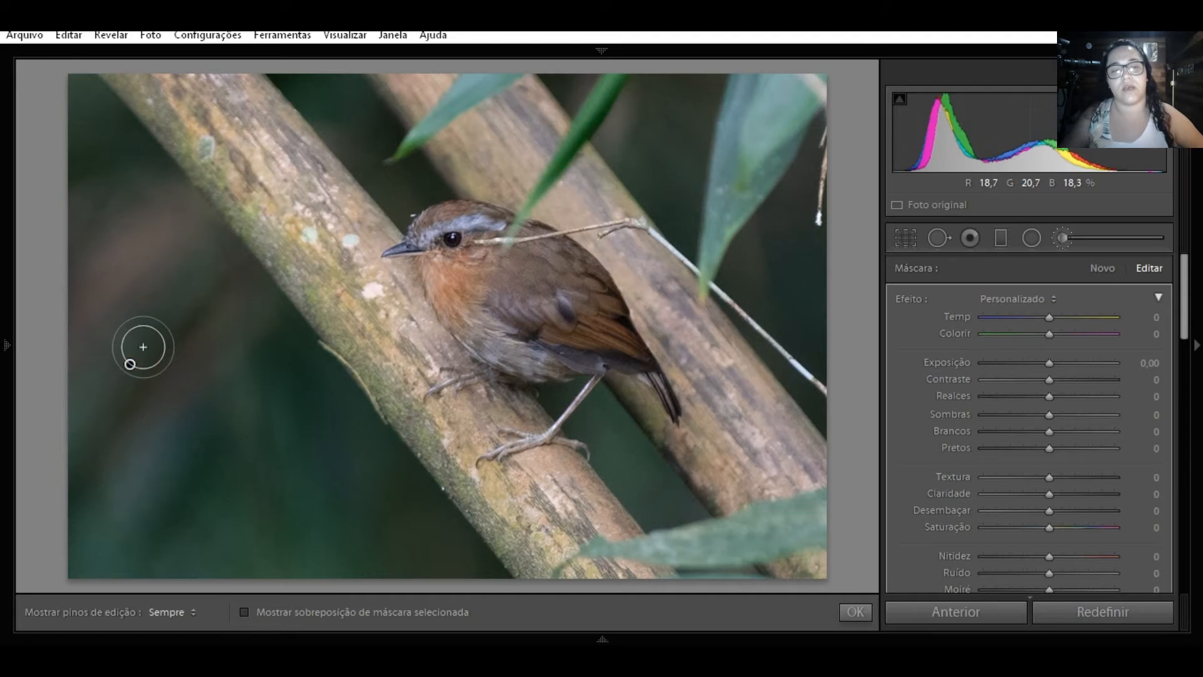
scroll(144, 327, "up", 5)
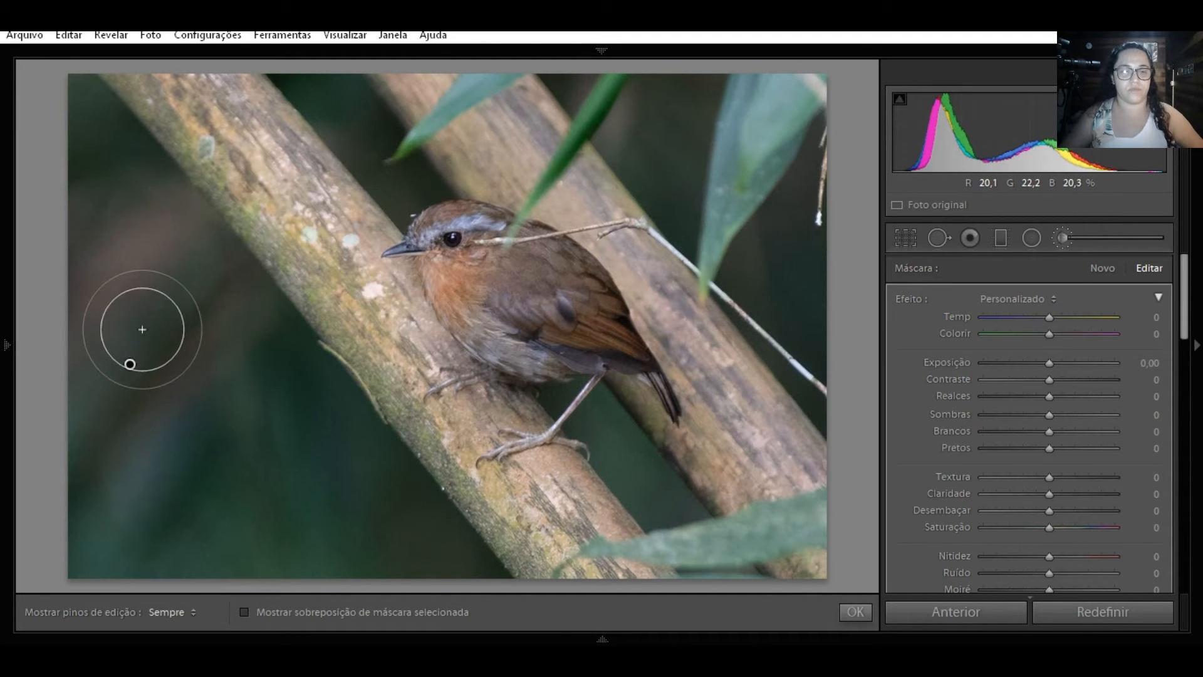
scroll(150, 326, "up", 2)
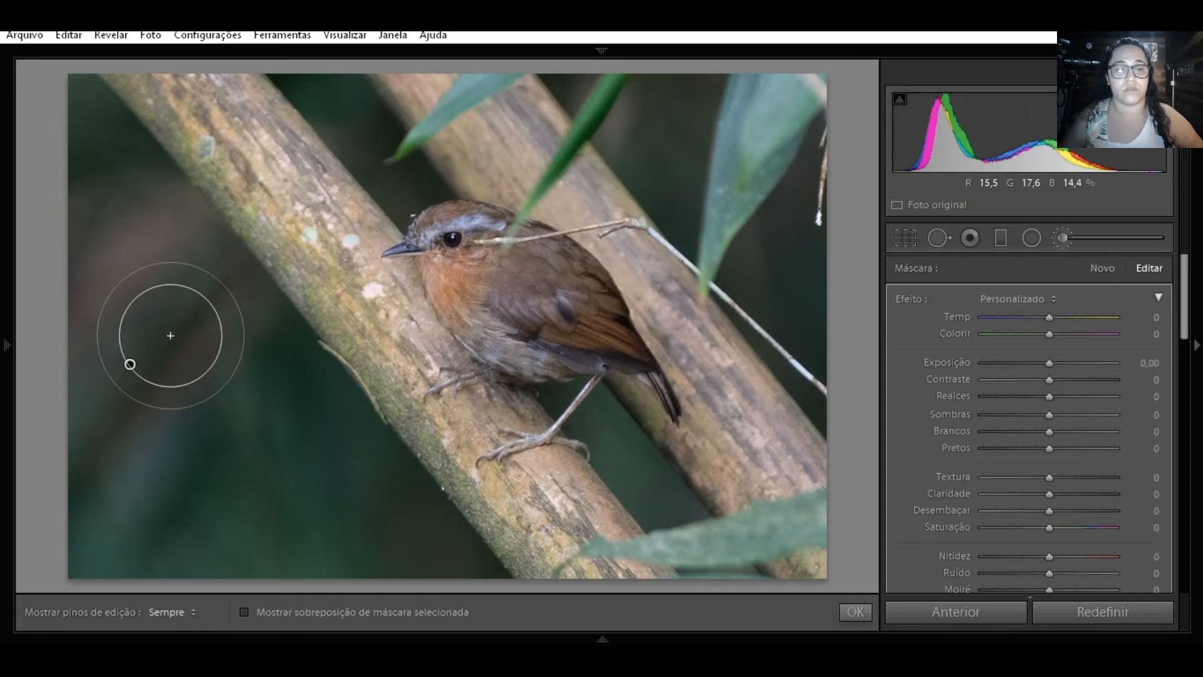
scroll(170, 340, "down", 3)
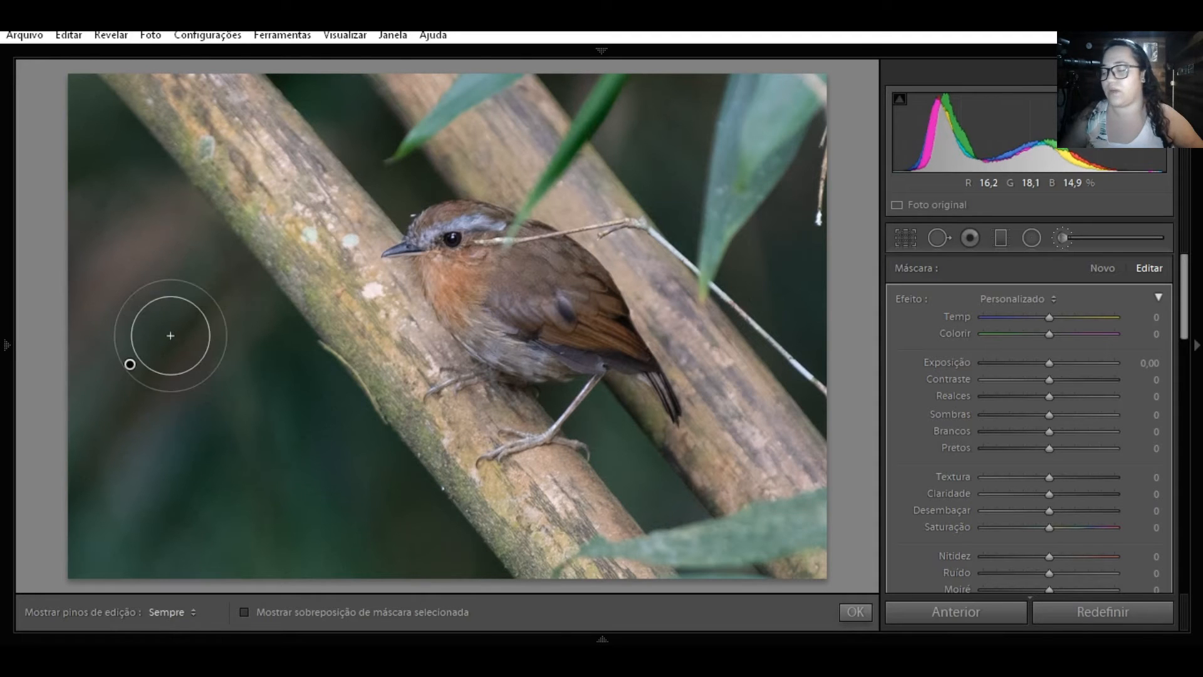
scroll(171, 340, "down", 3)
scroll(170, 341, "up", 4)
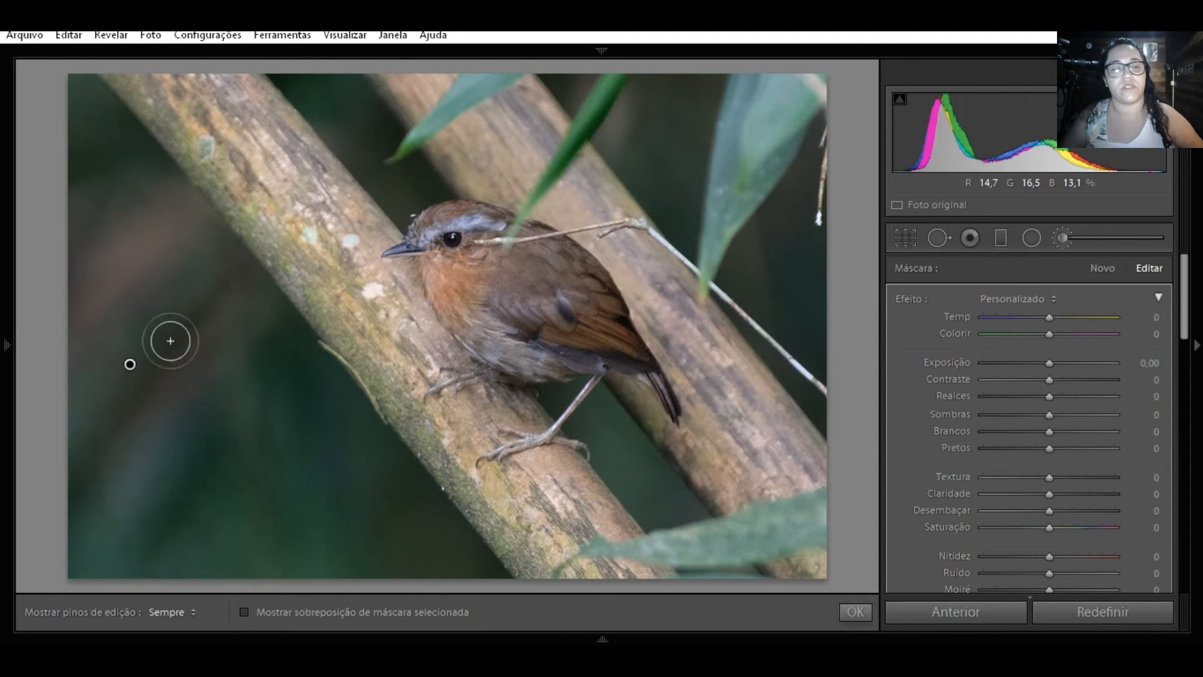
scroll(239, 337, "up", 3)
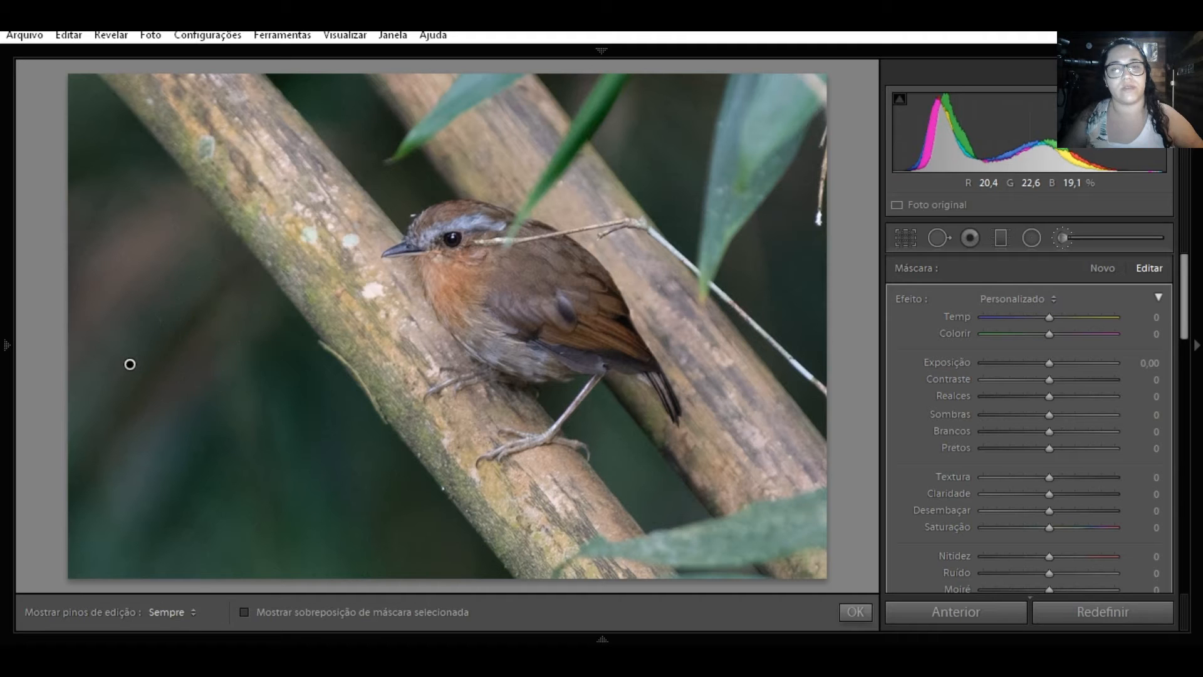
scroll(240, 336, "down", 2)
scroll(241, 335, "down", 4)
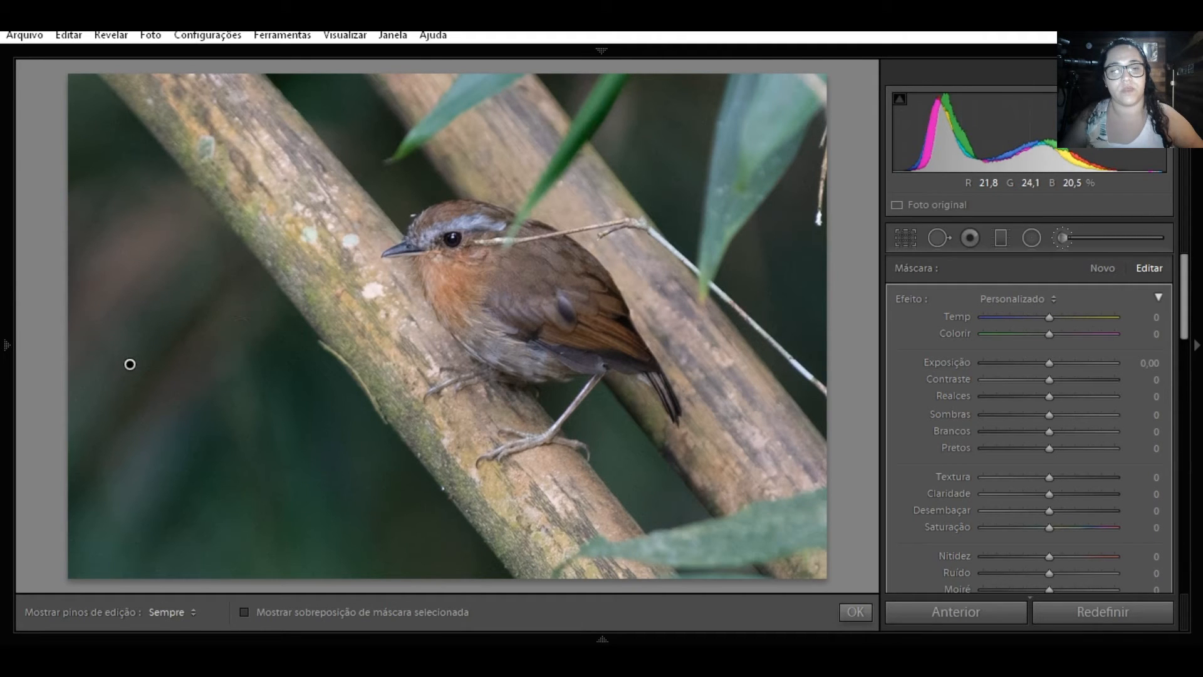
scroll(240, 336, "up", 5)
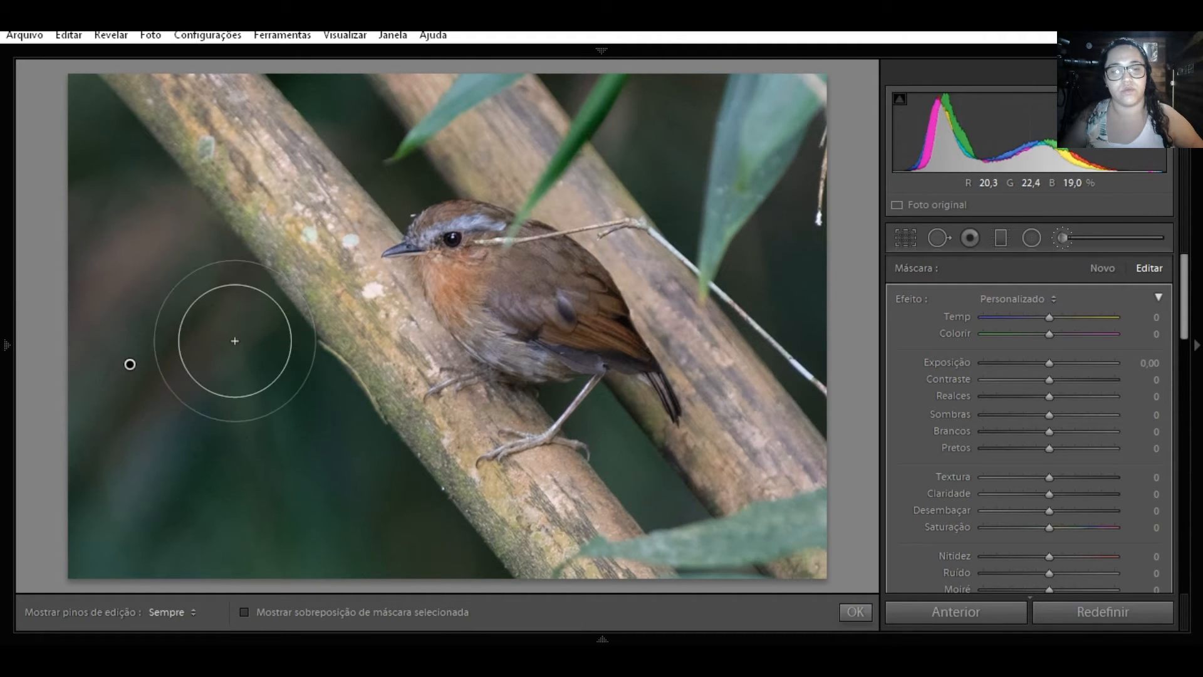
scroll(235, 340, "up", 3)
scroll(235, 341, "down", 5)
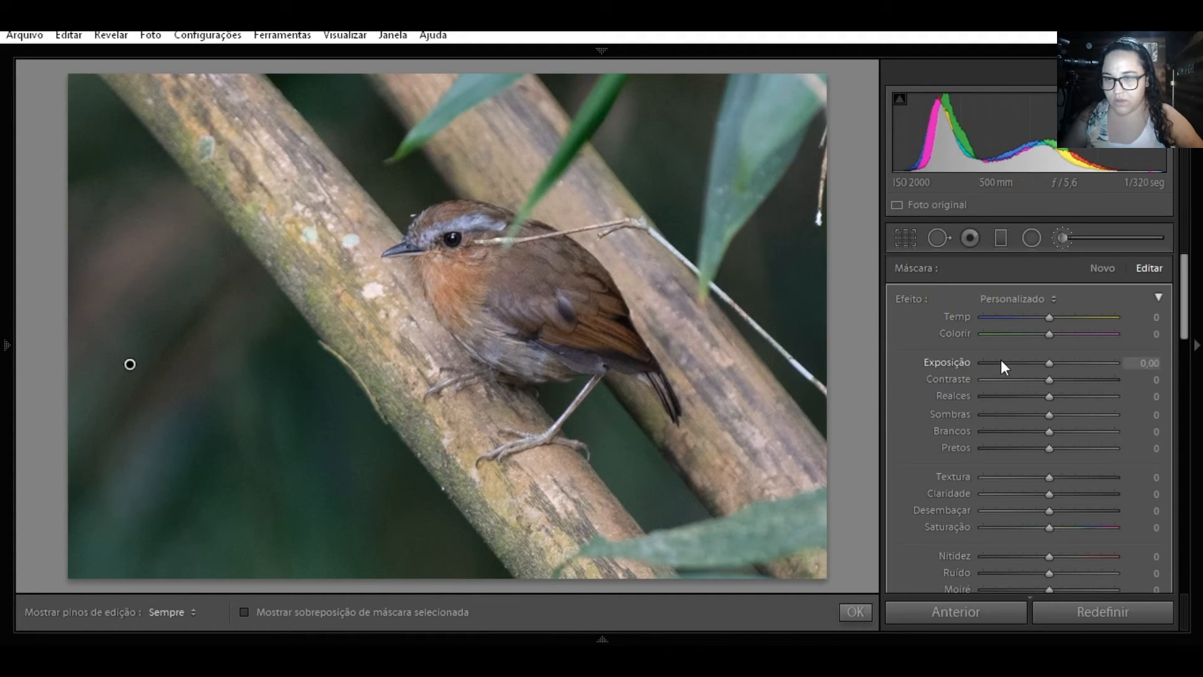
Step: Set the adjustment brush's feather (Difusão) to 26 and its size (Tamanho) to 4,0
mouse_move(1185, 306)
left_mouse_down()
mouse_move(1185, 337)
mouse_move(1186, 298)
left_mouse_up()
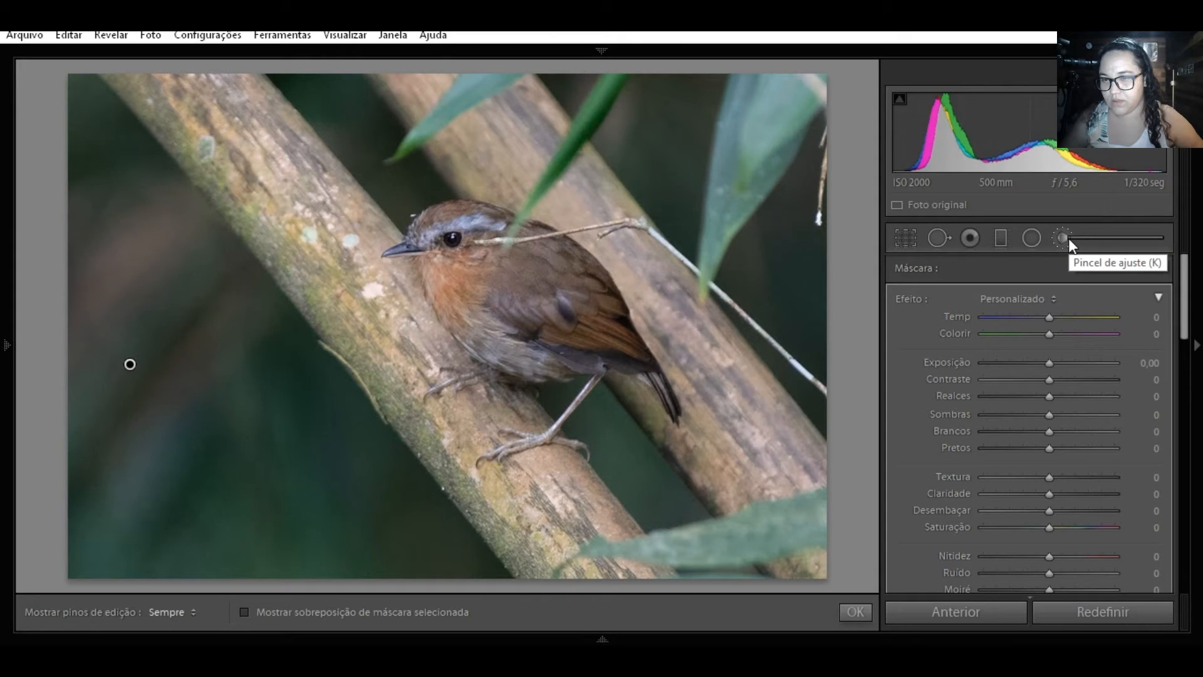
left_click_drag(1186, 279, 1188, 340)
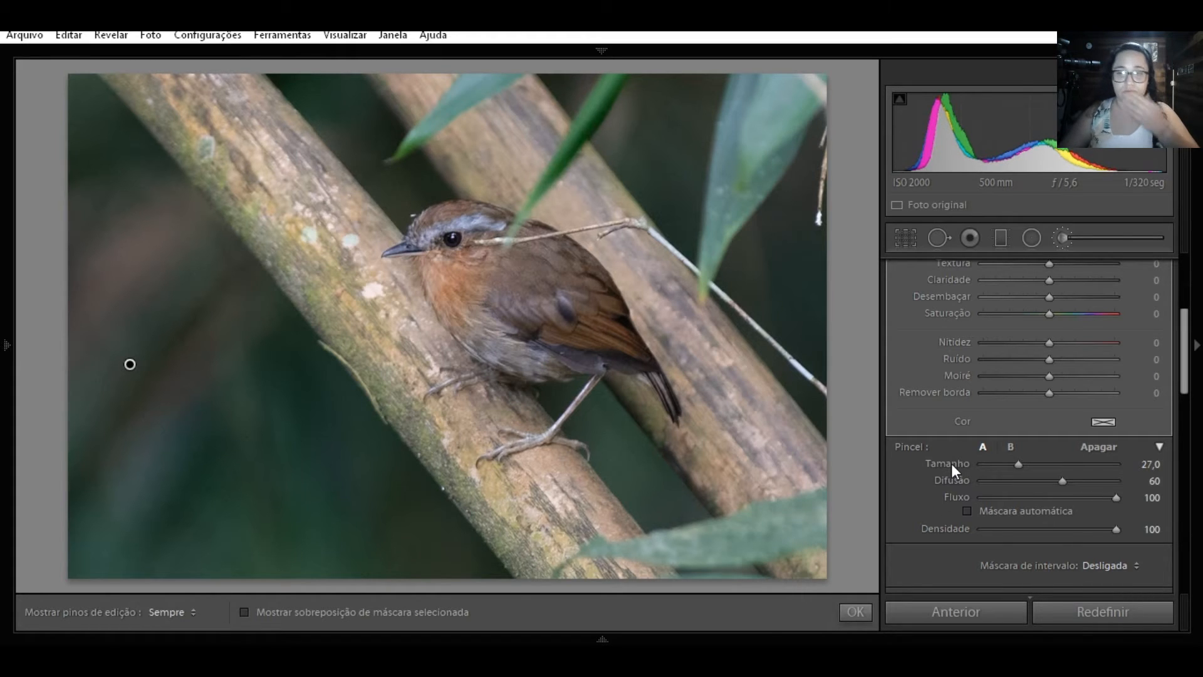
left_click(1059, 479)
left_click_drag(1058, 479, 1031, 479)
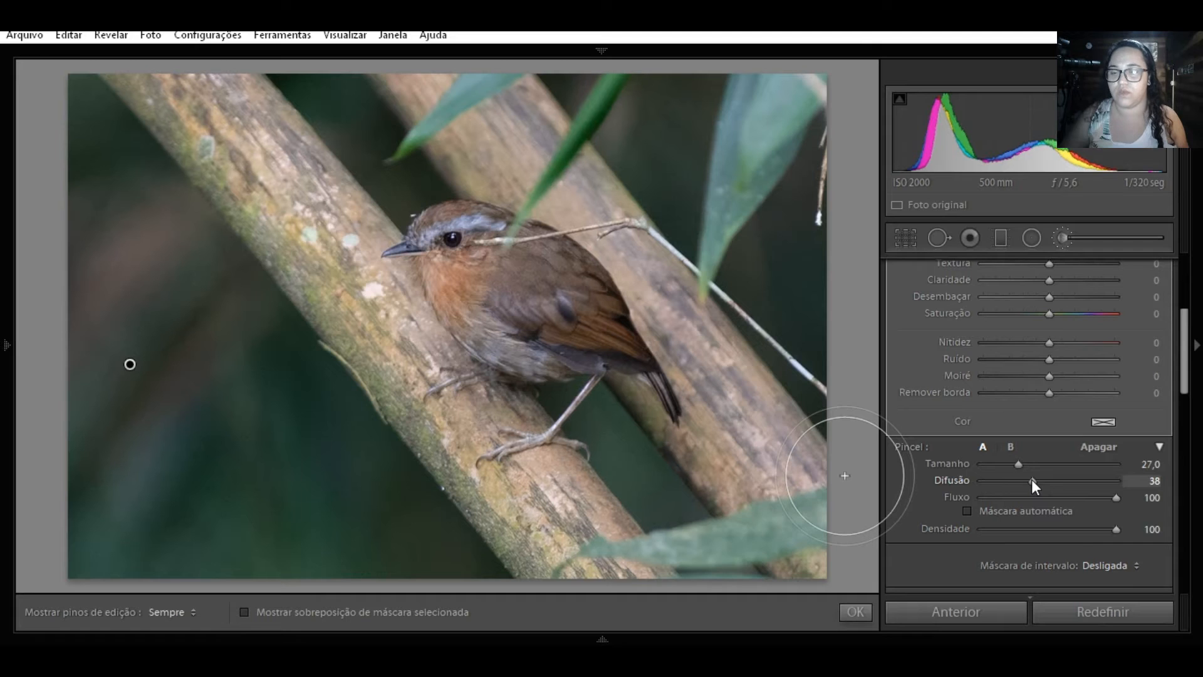
left_click_drag(1031, 479, 1028, 479)
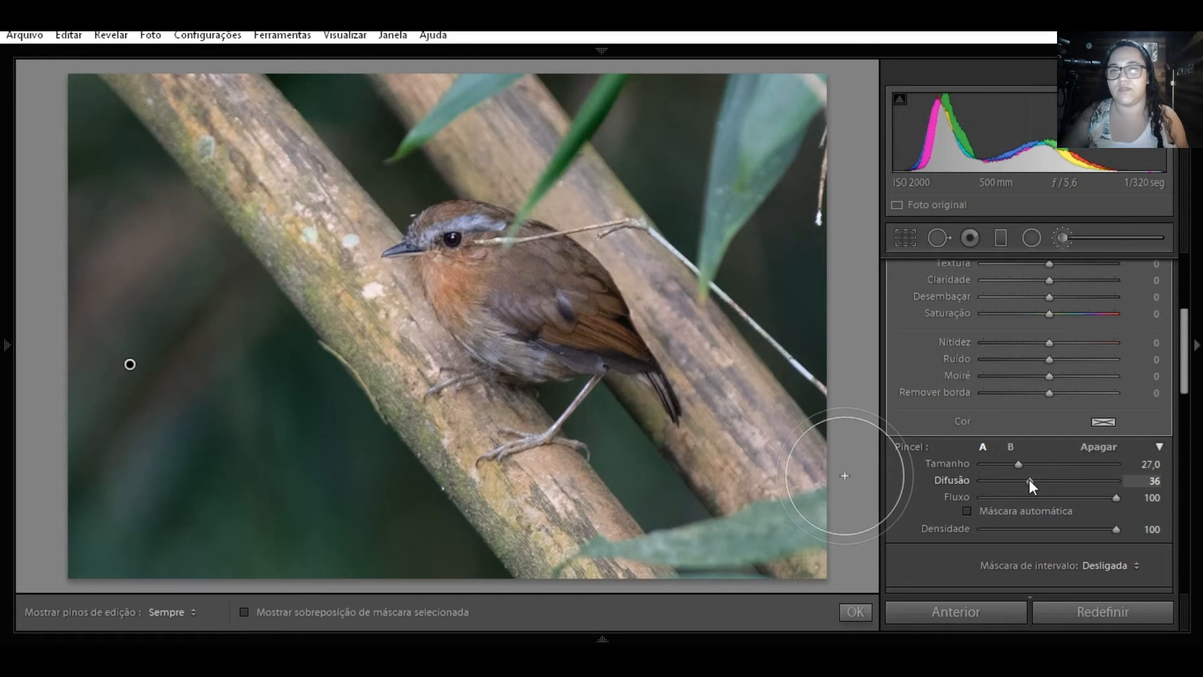
left_click_drag(1028, 479, 1019, 480)
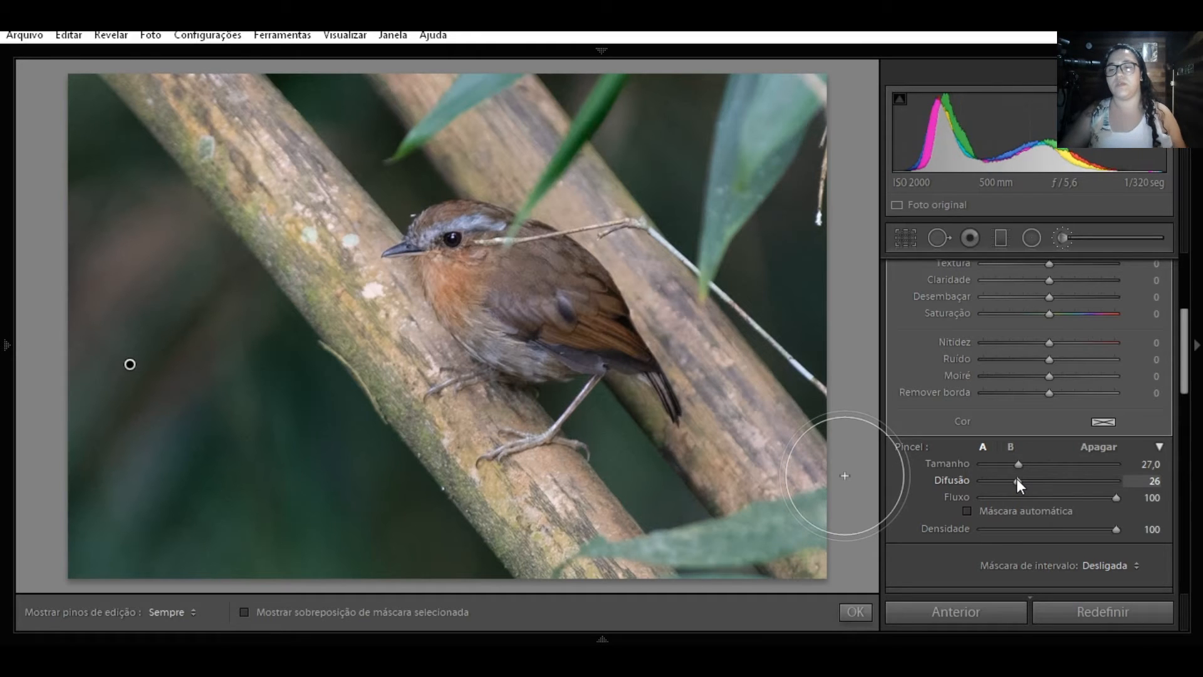
mouse_move(1018, 464)
left_mouse_down()
mouse_move(1029, 464)
mouse_move(1019, 465)
left_mouse_up()
scroll(623, 443, "down", 6)
scroll(556, 394, "down", 4)
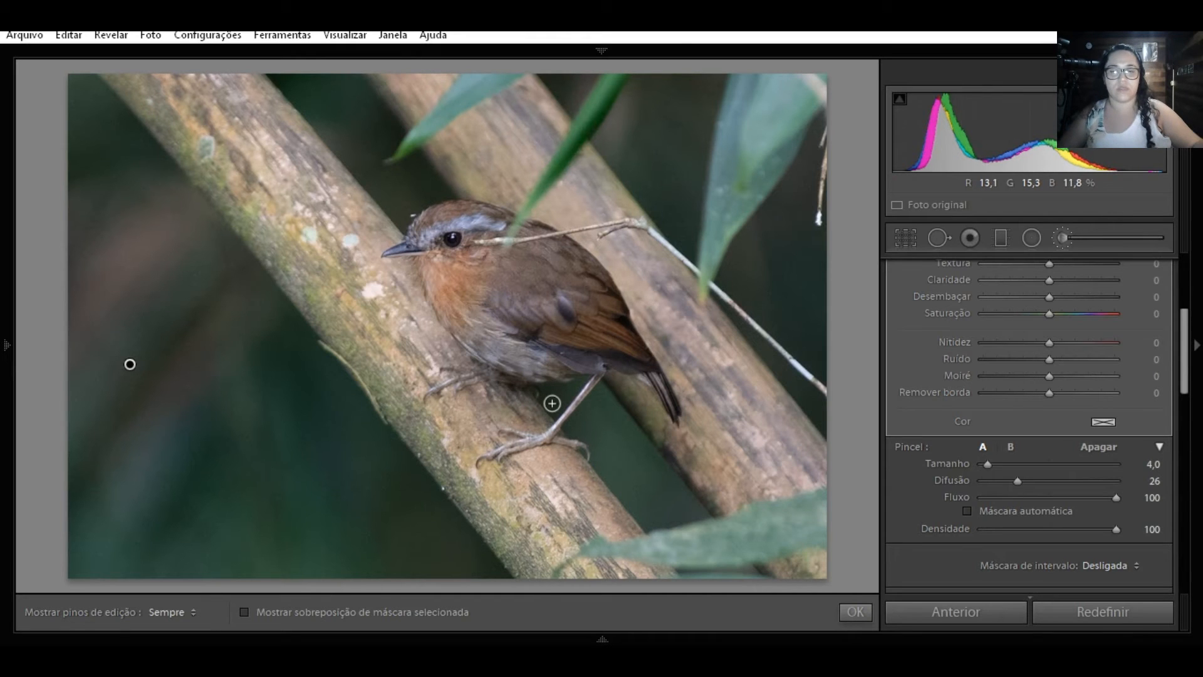
Step: Set the brush size to 13,0 for work around the bird's leg and show the selected mask overlay
left_click(554, 397)
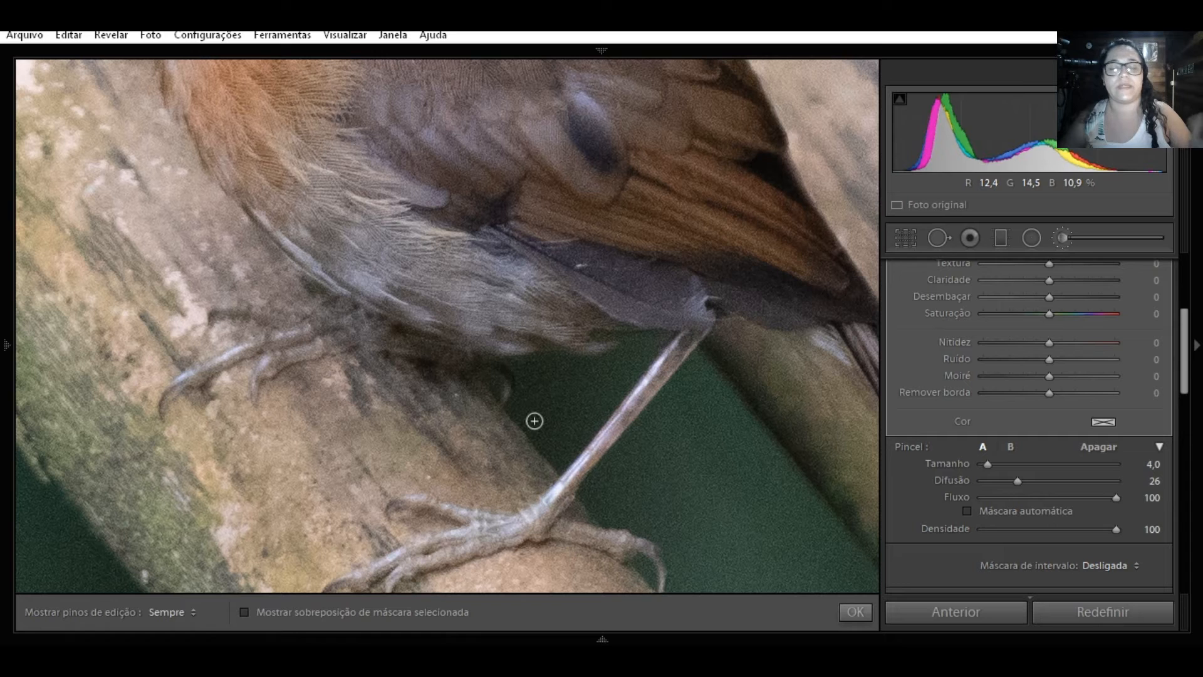
left_click(554, 400)
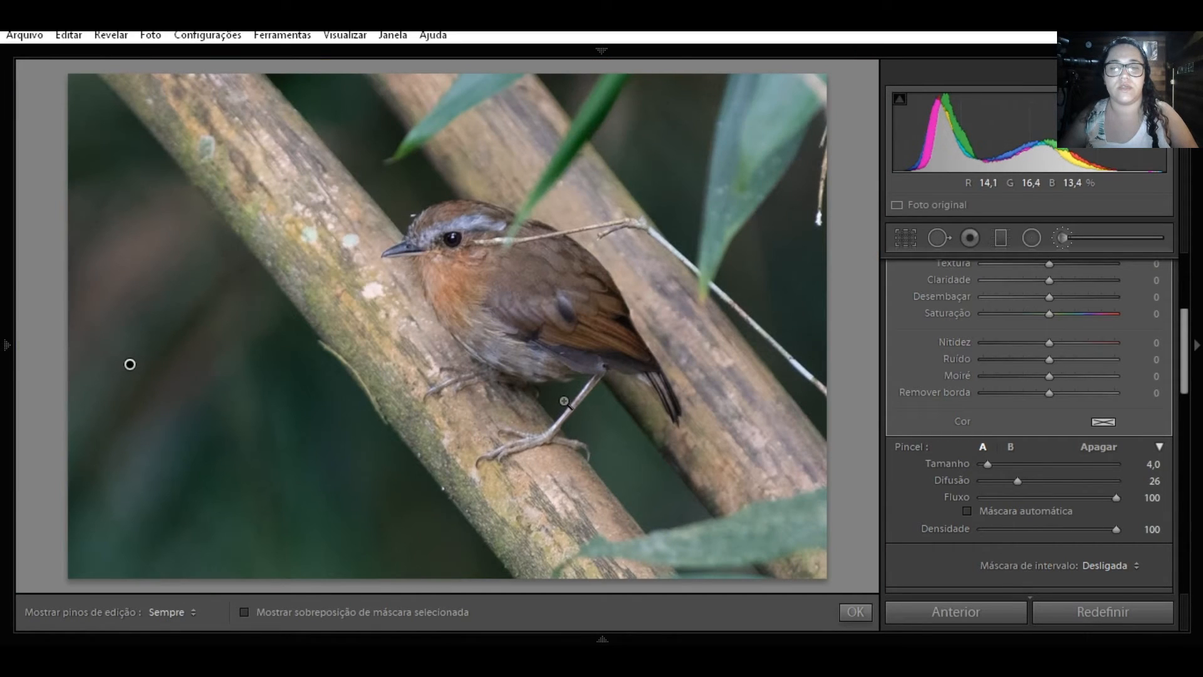
left_click(559, 393)
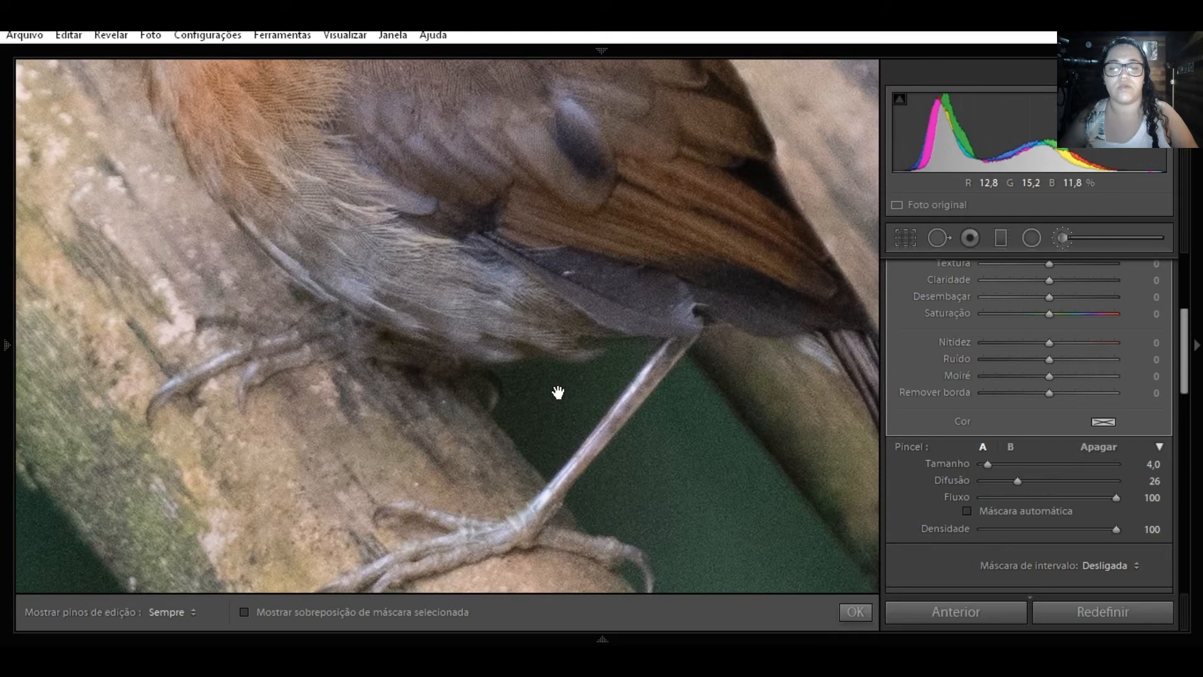
scroll(537, 401, "up", 9)
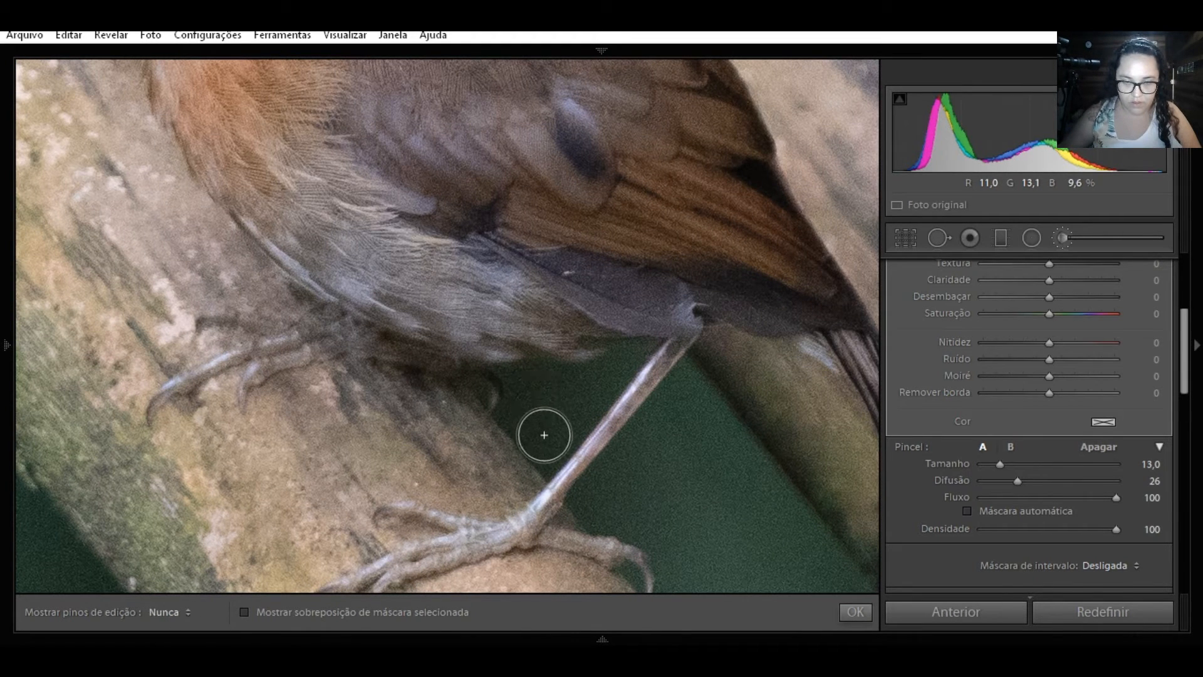
key("h")
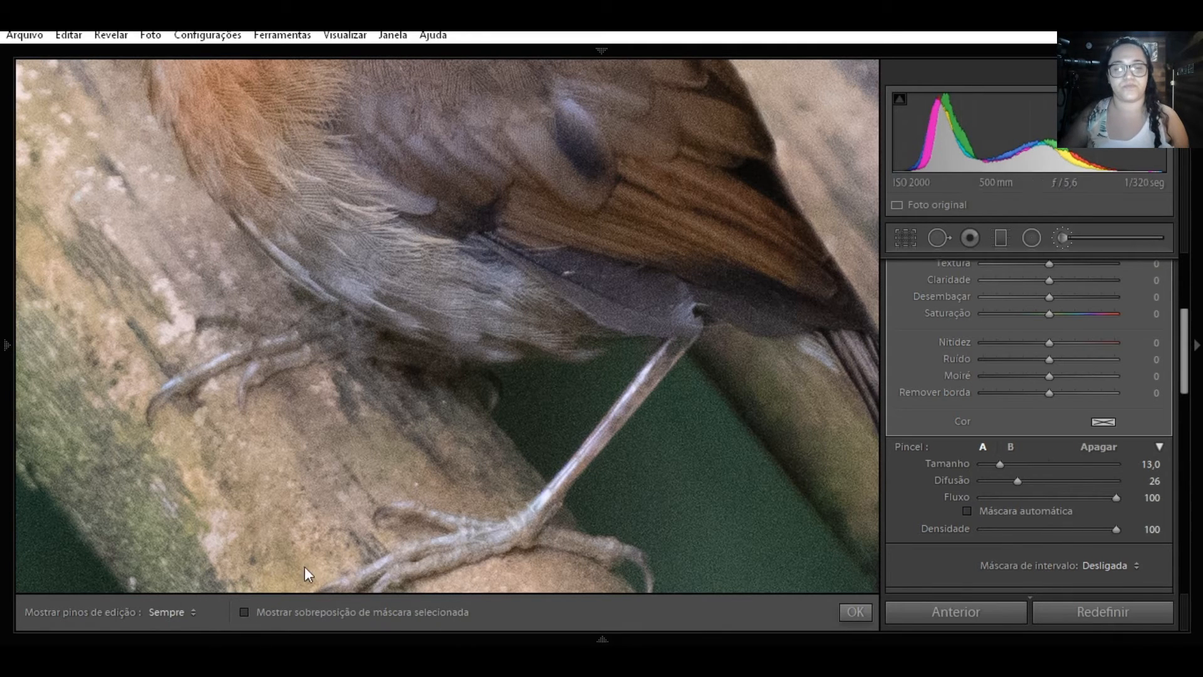
left_click(243, 612)
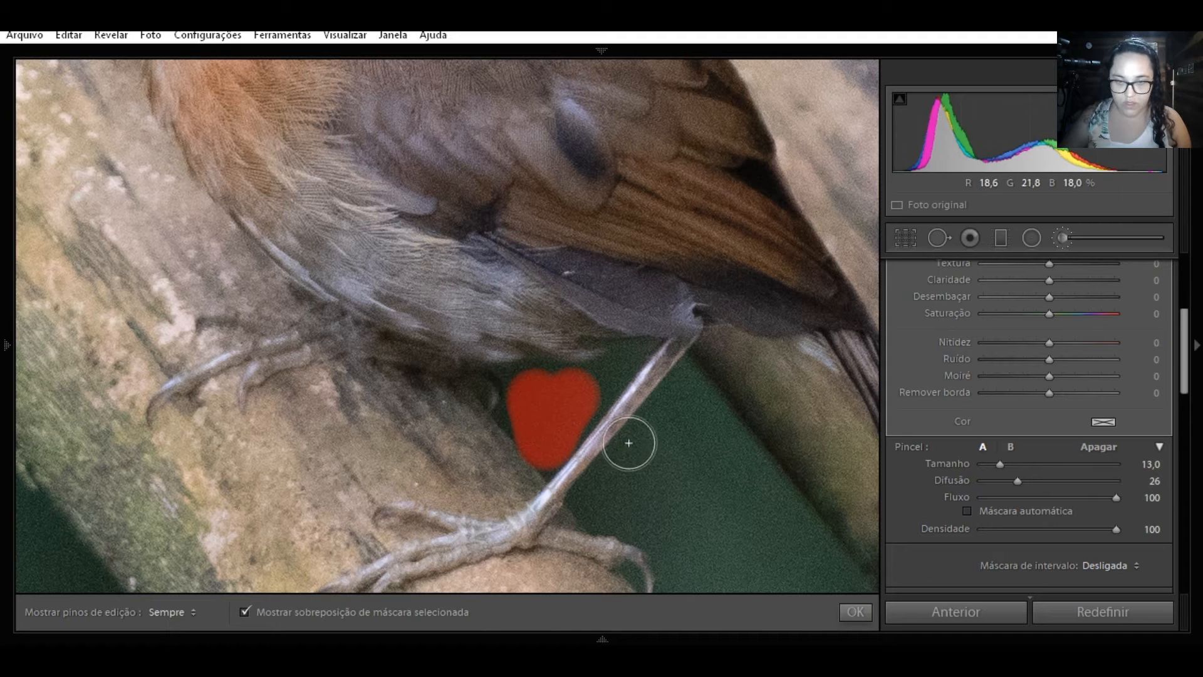
Step: Paint the mask over the green background on the tail side of the leg, reducing the brush size (Tamanho) to 8,0 for the narrow corner
key("h")
mouse_move(642, 438)
left_mouse_down()
mouse_move(681, 396)
mouse_move(799, 550)
mouse_move(759, 503)
mouse_move(674, 459)
mouse_move(637, 464)
mouse_move(604, 489)
mouse_move(603, 507)
mouse_move(699, 551)
mouse_move(685, 489)
mouse_move(798, 554)
mouse_move(792, 514)
mouse_move(686, 389)
left_mouse_up()
scroll(686, 389, "down", 5)
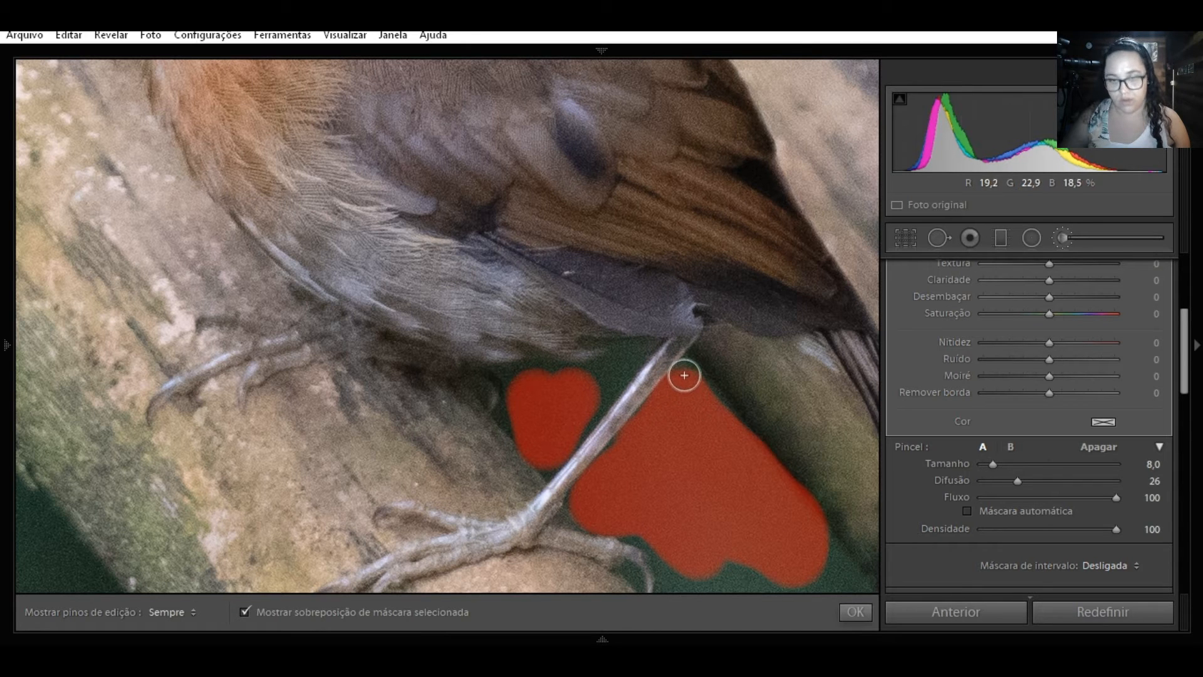
mouse_move(685, 374)
left_mouse_down()
mouse_move(756, 460)
mouse_move(695, 387)
mouse_move(654, 393)
left_mouse_up()
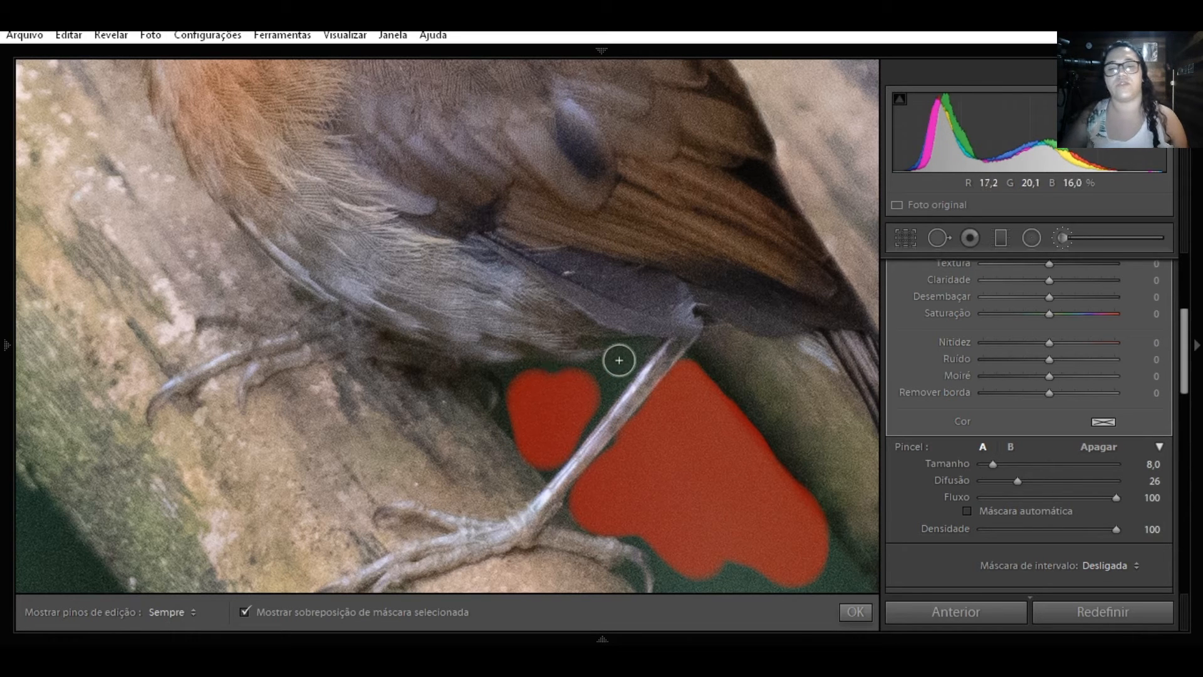
Step: Extend the mask across the background gap between the belly, the near branch and the leg, with brush sizes 8,0 and 12,0
key("h")
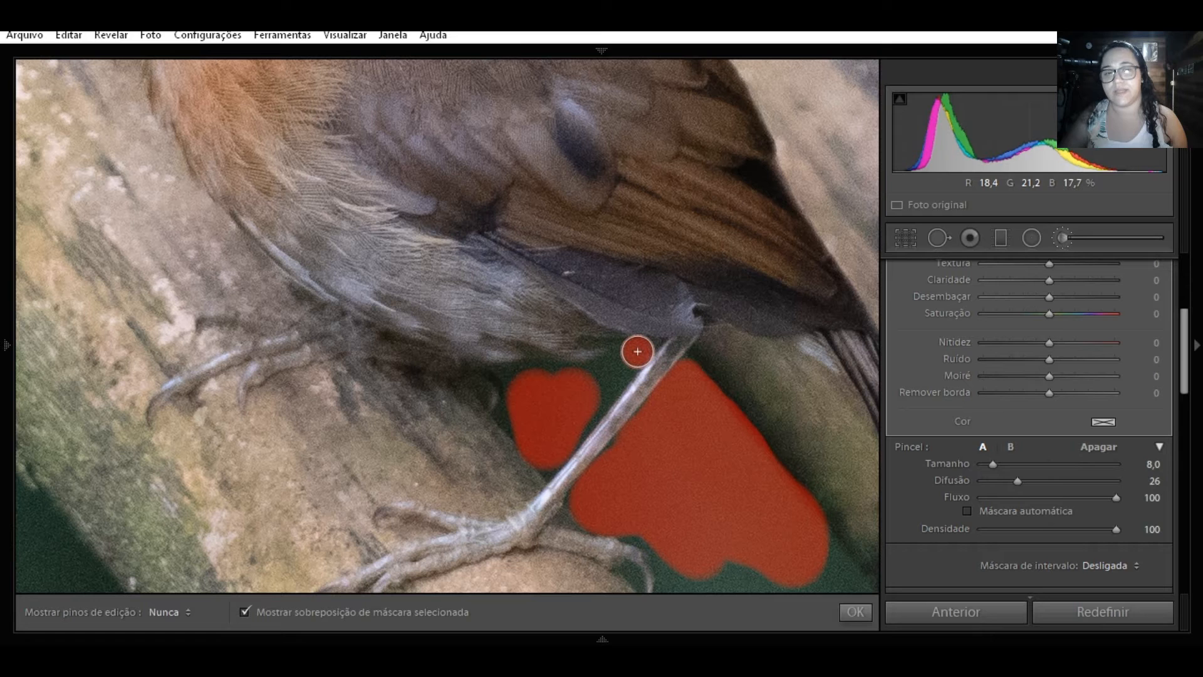
mouse_move(637, 350)
left_mouse_down()
mouse_move(545, 464)
mouse_move(510, 410)
mouse_move(517, 388)
left_mouse_up()
key("bracketright")
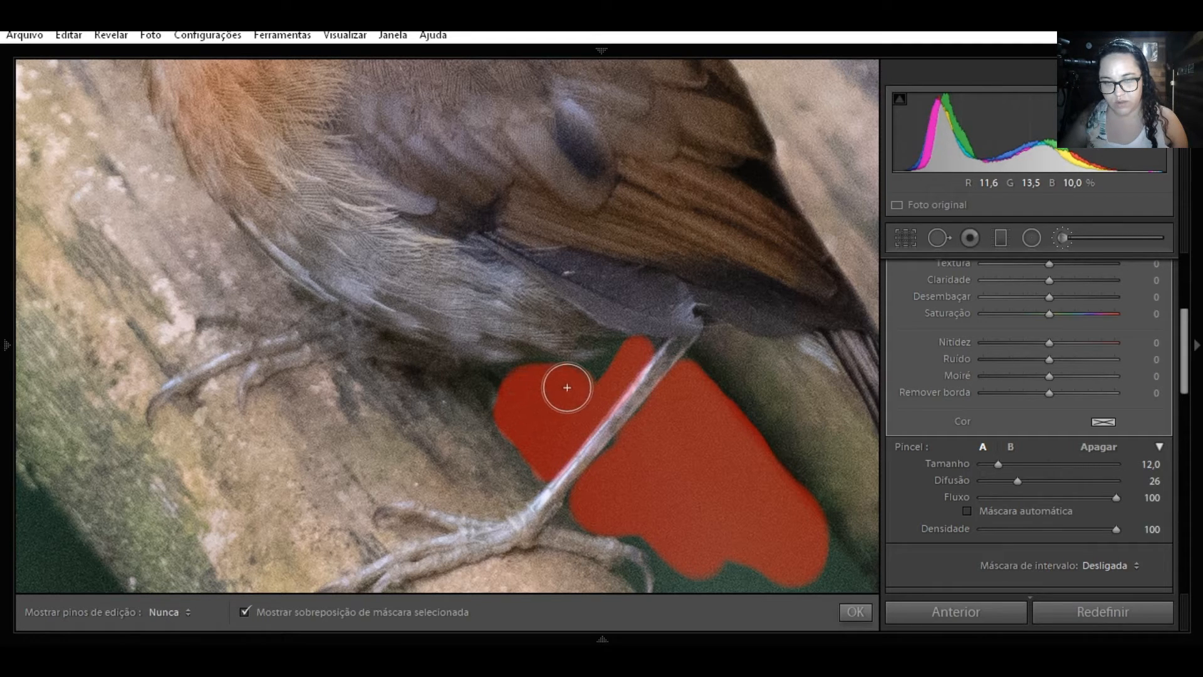
Step: Fill the narrow unmasked gap beneath the belly where the leg begins, reducing the brush size to 3,0
key("h")
key("bracketleft")
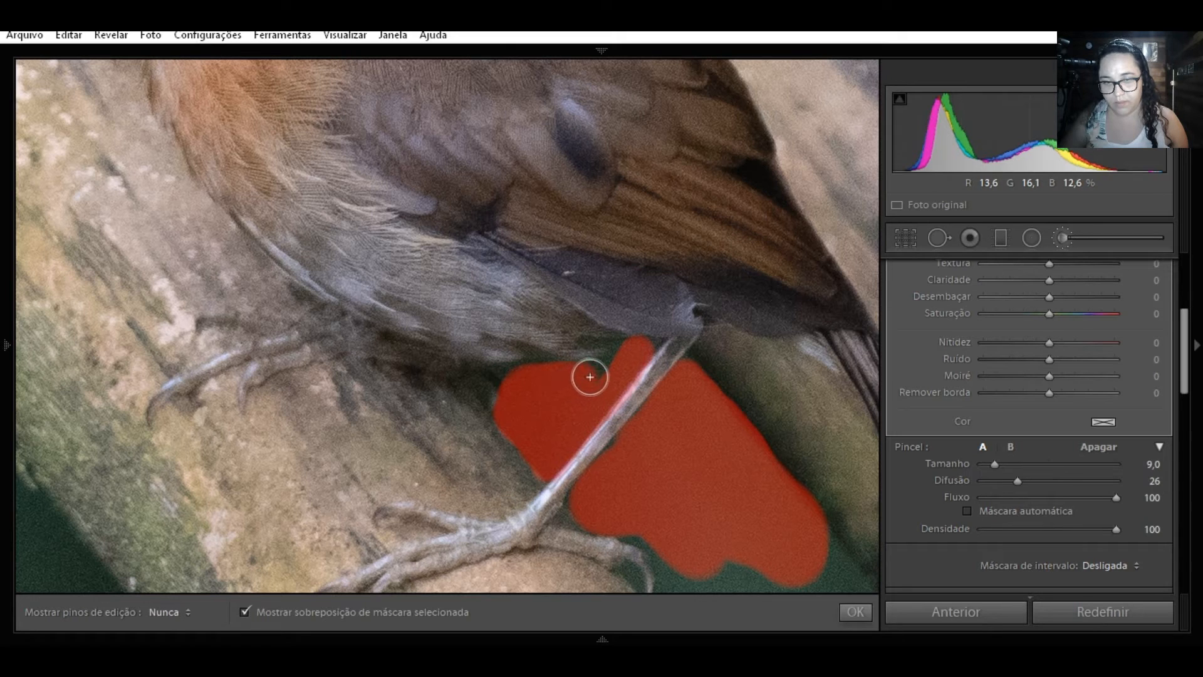
key("bracketleft")
key("bracketleft")
key("bracketleft")
key("h")
key("h")
key("bracketleft")
key("bracketleft")
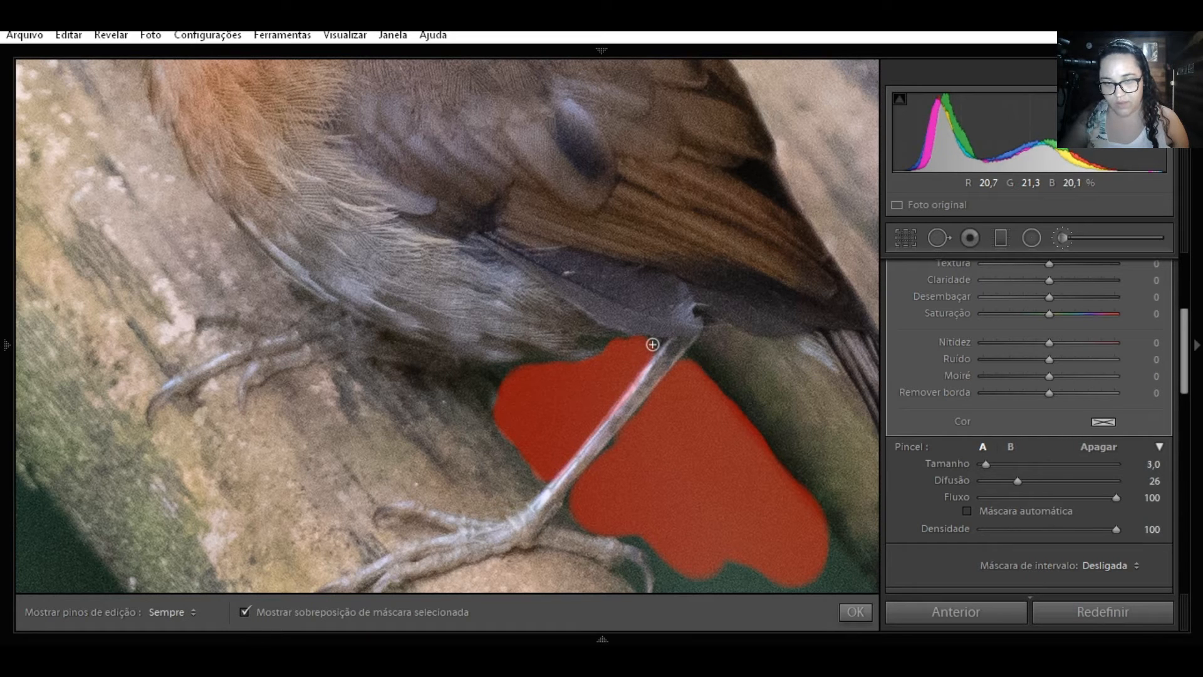
key("h")
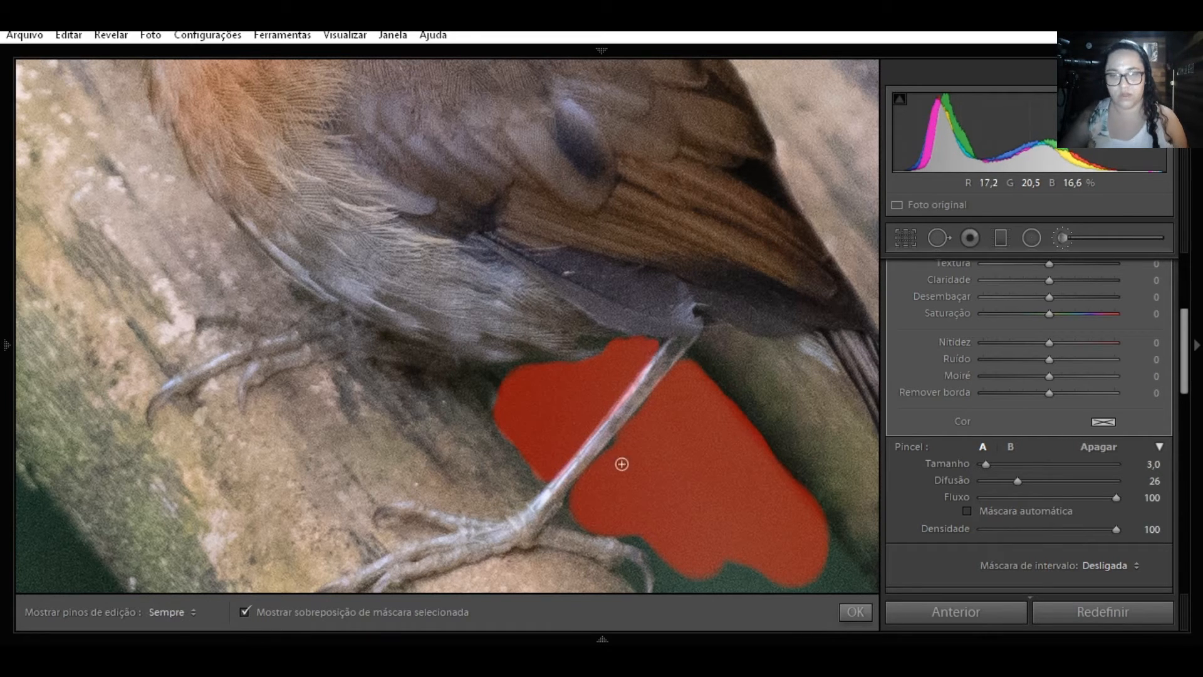
Step: Set the brush size to 7,0 and touch up the mask along the leg and beside the toes
key("bracketright")
key("bracketright")
key("bracketright")
key("bracketright")
key("h")
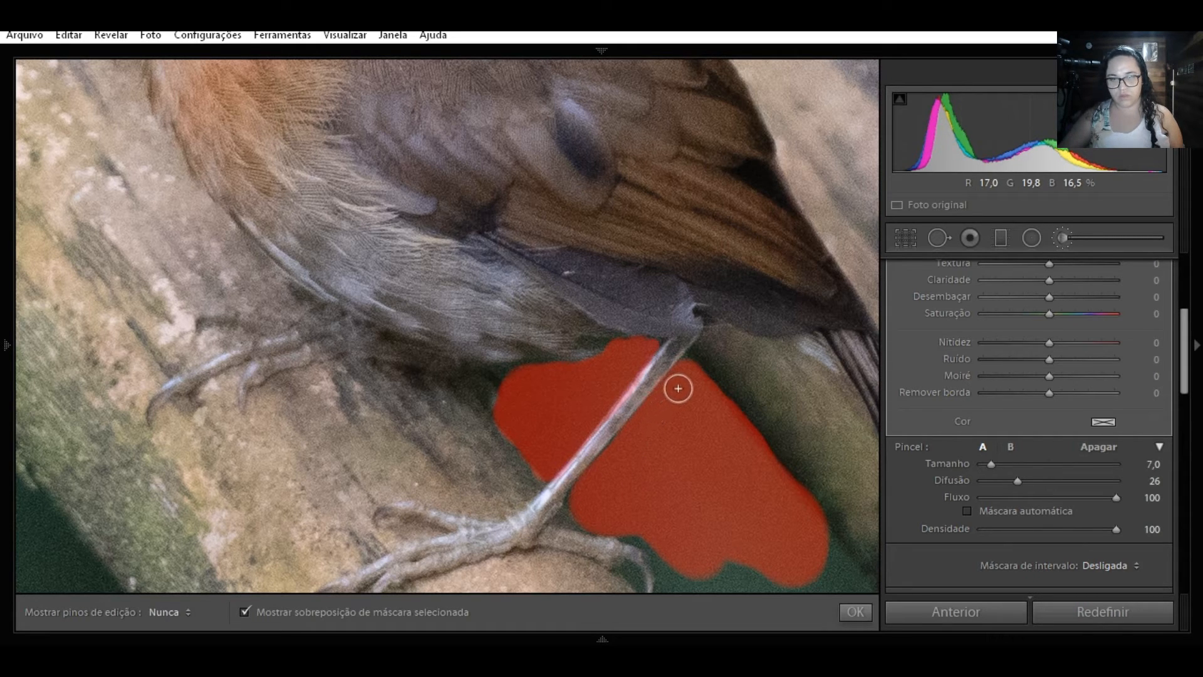
key("h")
key("h")
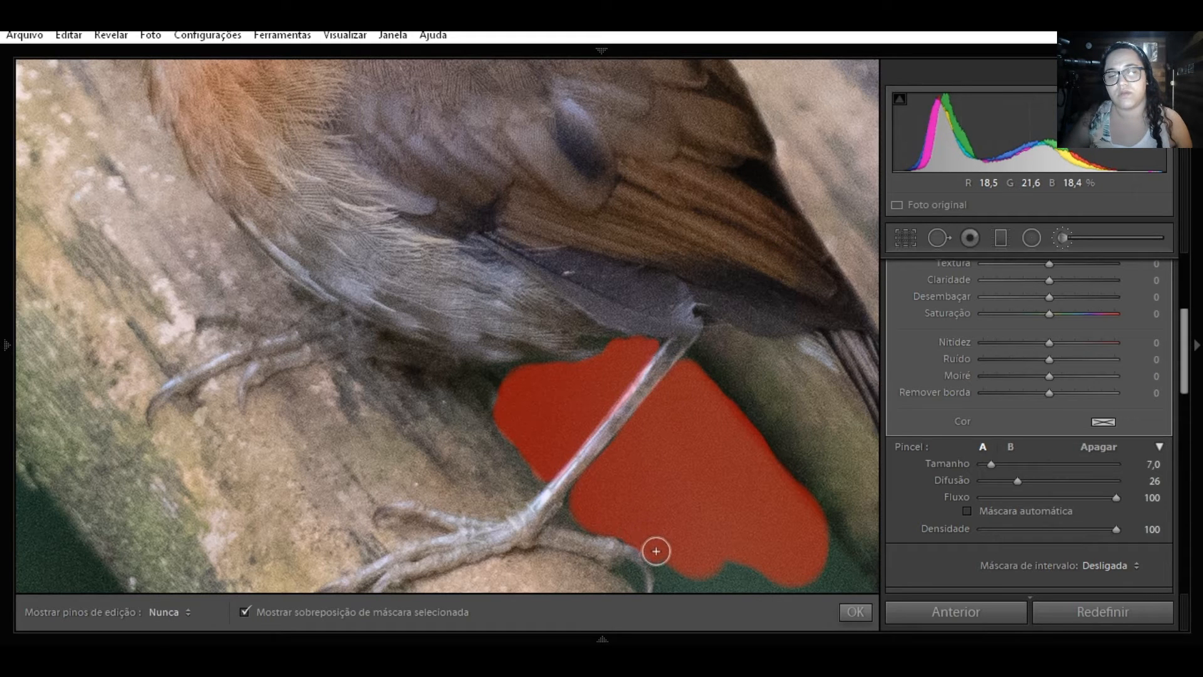
key("h")
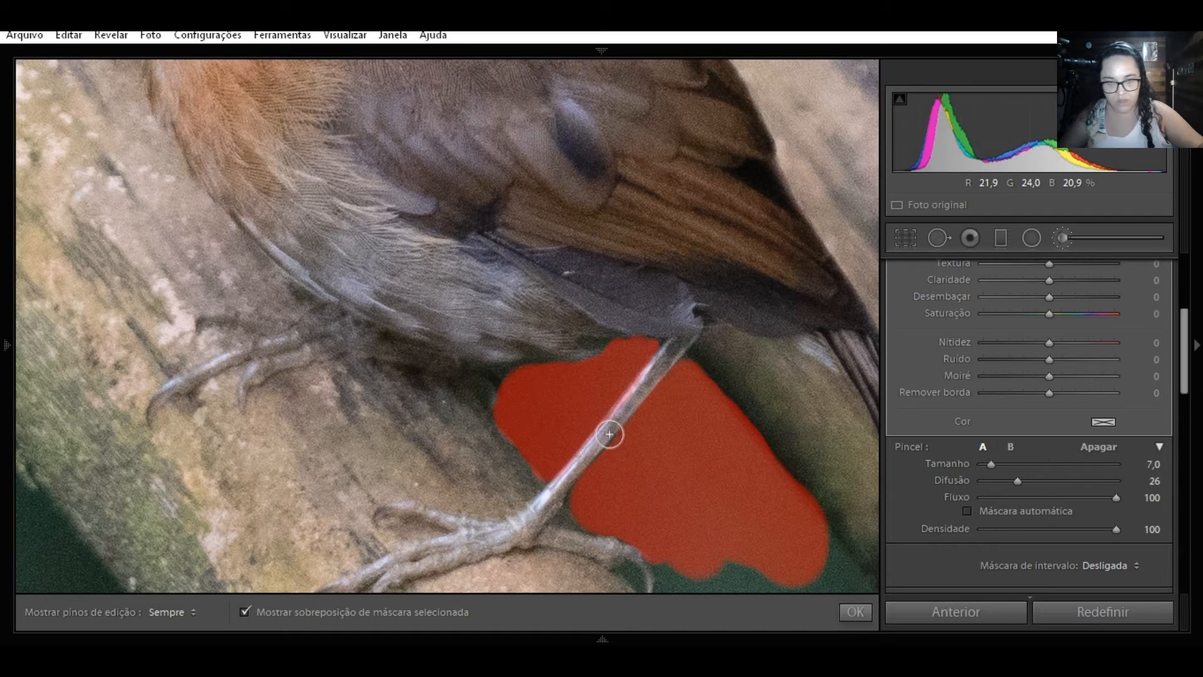
Step: Mask the whole dark background on the near branch's side opposite the bird, with brush sizes 25,0 and 23,0
left_click(556, 382)
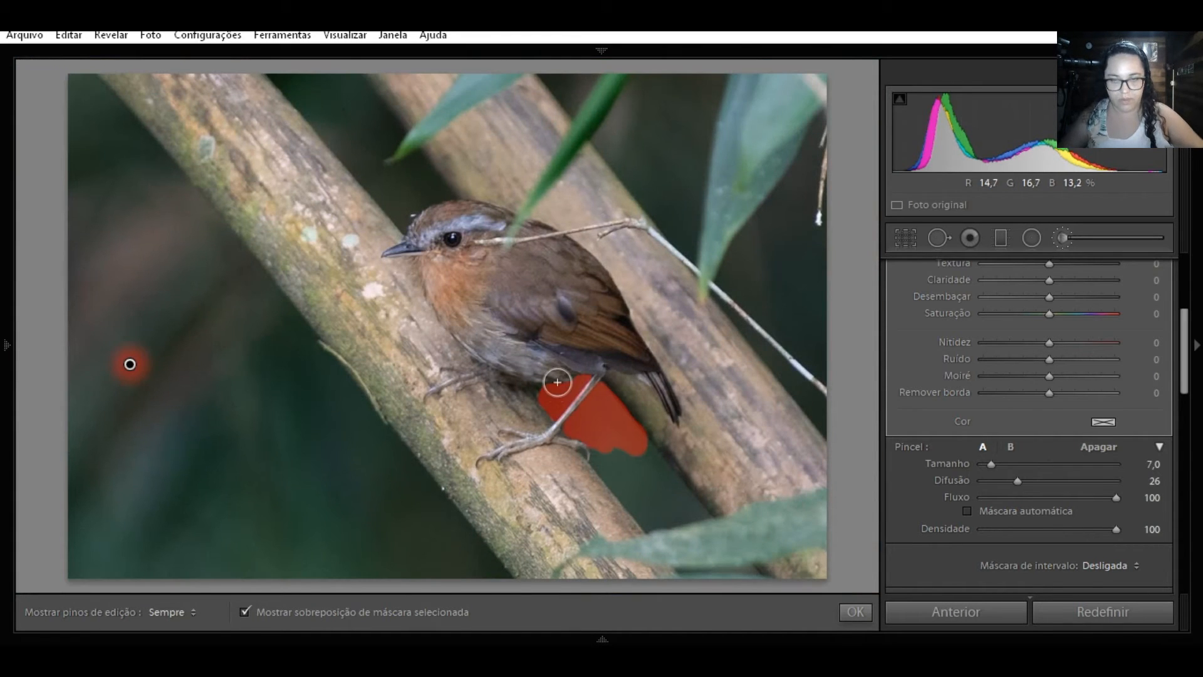
scroll(271, 436, "up", 5)
scroll(255, 449, "up", 10)
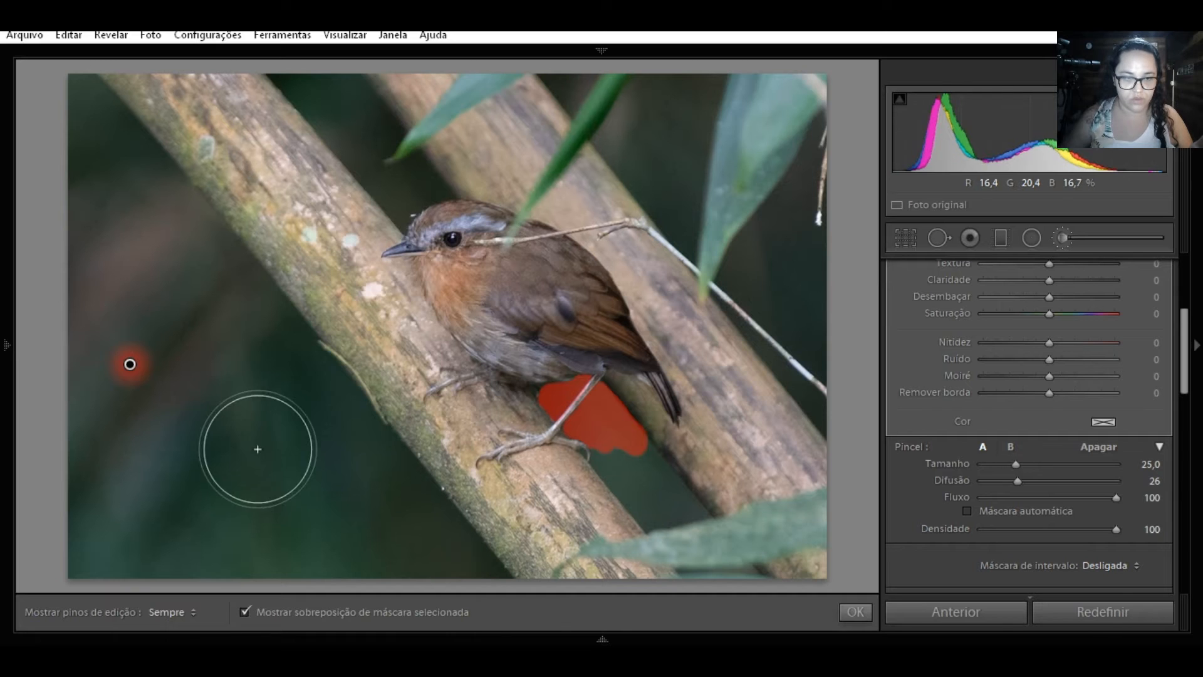
left_click_drag(255, 449, 269, 488)
key("h")
mouse_move(329, 548)
left_mouse_down()
mouse_move(81, 167)
mouse_move(177, 260)
mouse_move(297, 447)
mouse_move(430, 569)
mouse_move(376, 510)
left_mouse_up()
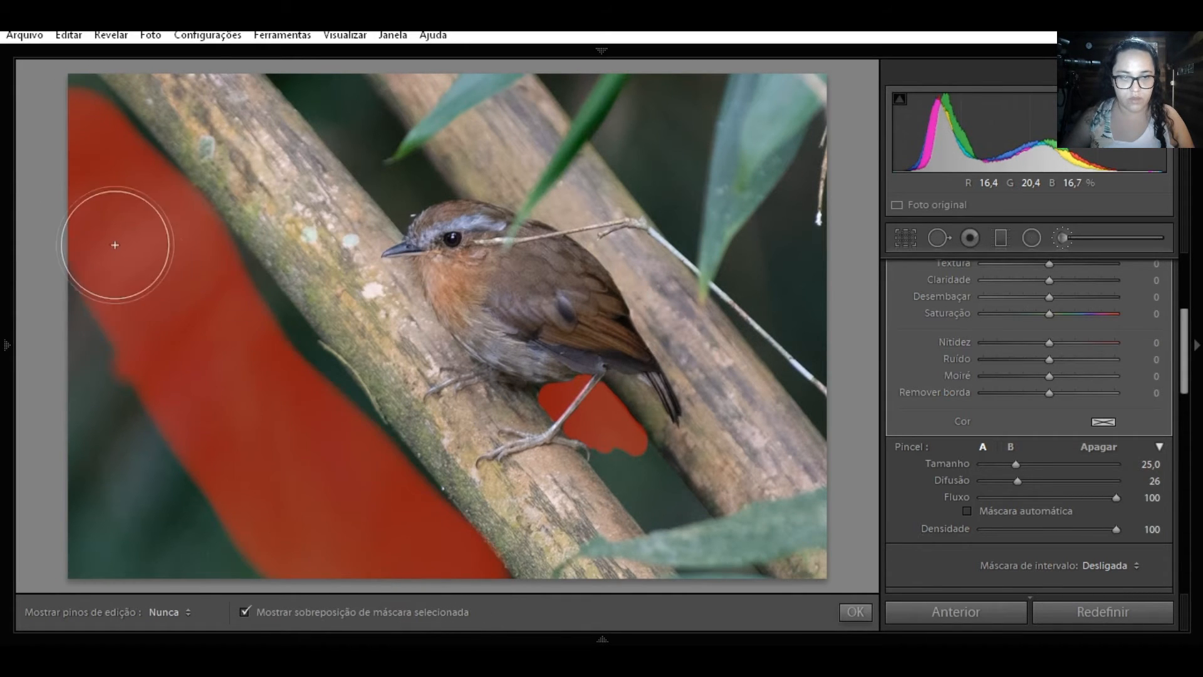
mouse_move(242, 470)
left_mouse_down()
mouse_move(75, 371)
mouse_move(25, 316)
mouse_move(219, 612)
mouse_move(203, 597)
mouse_move(93, 577)
mouse_move(210, 567)
mouse_move(84, 325)
mouse_move(351, 498)
mouse_move(39, 92)
mouse_move(83, 161)
mouse_move(150, 213)
mouse_move(426, 543)
left_mouse_up()
scroll(432, 567, "down", 2)
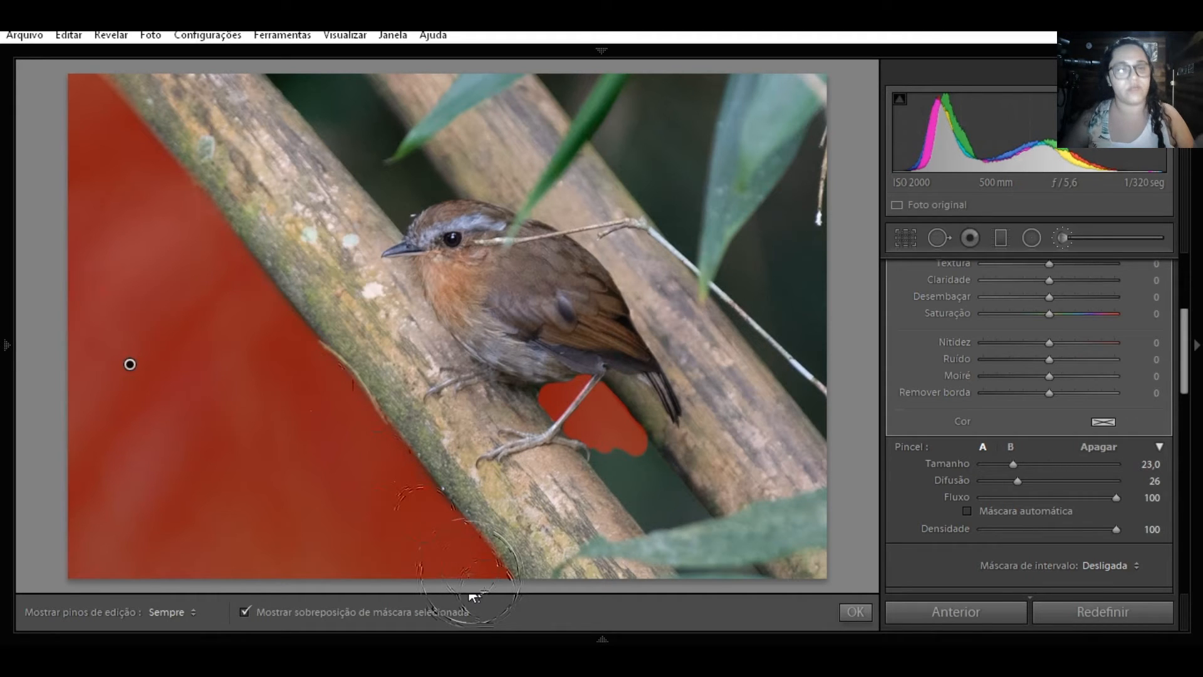
Step: Demonstrate correcting spill by painting onto the near branch at size 14,0 and removing it with the eraser (Apagar) at size 10,0
scroll(235, 217, "down", 4)
left_click_drag(235, 217, 224, 250)
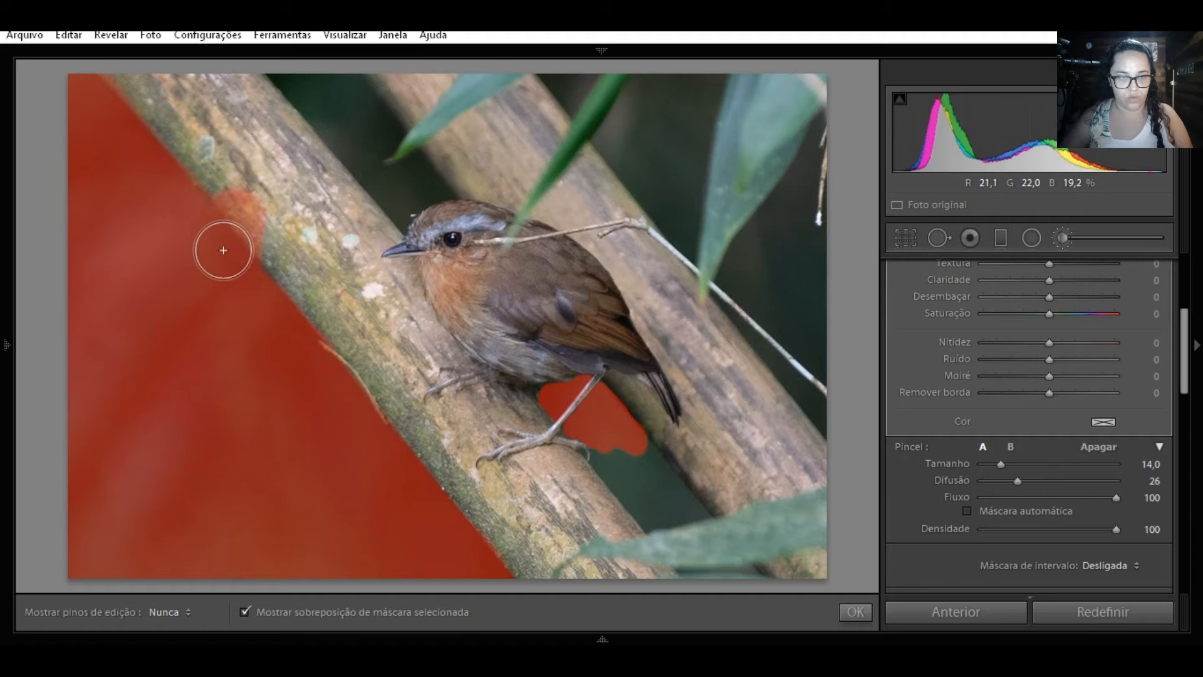
key("alt")
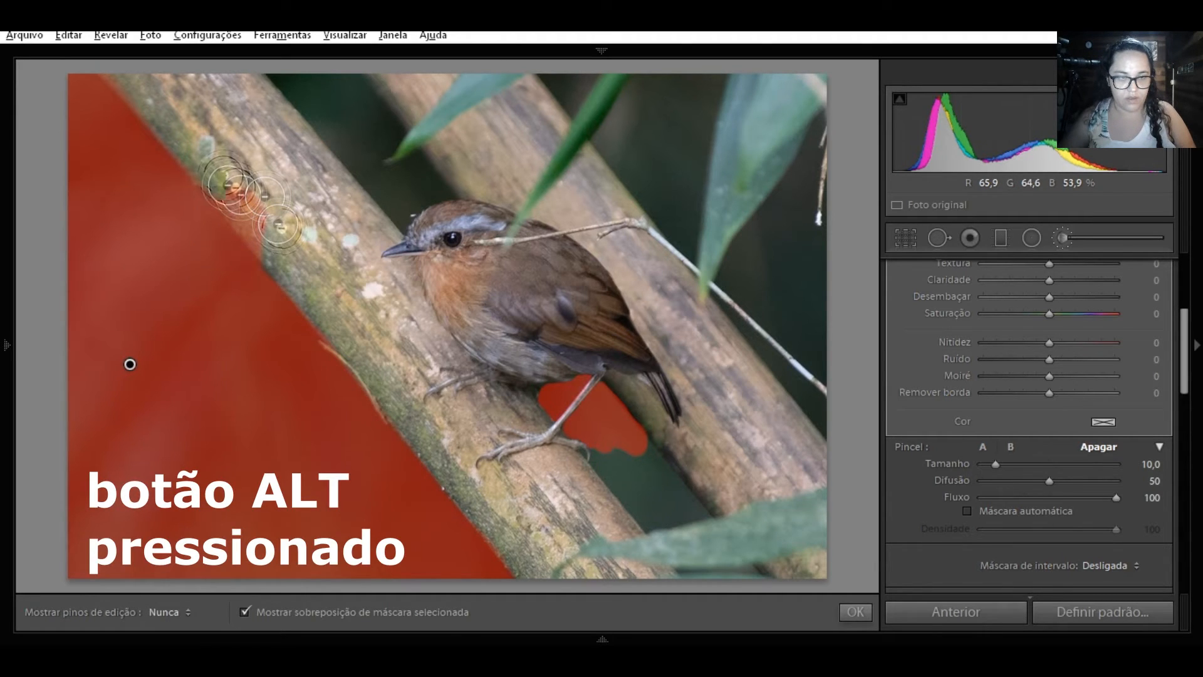
mouse_move(229, 184)
left_mouse_down()
mouse_move(274, 253)
mouse_move(221, 165)
left_mouse_up()
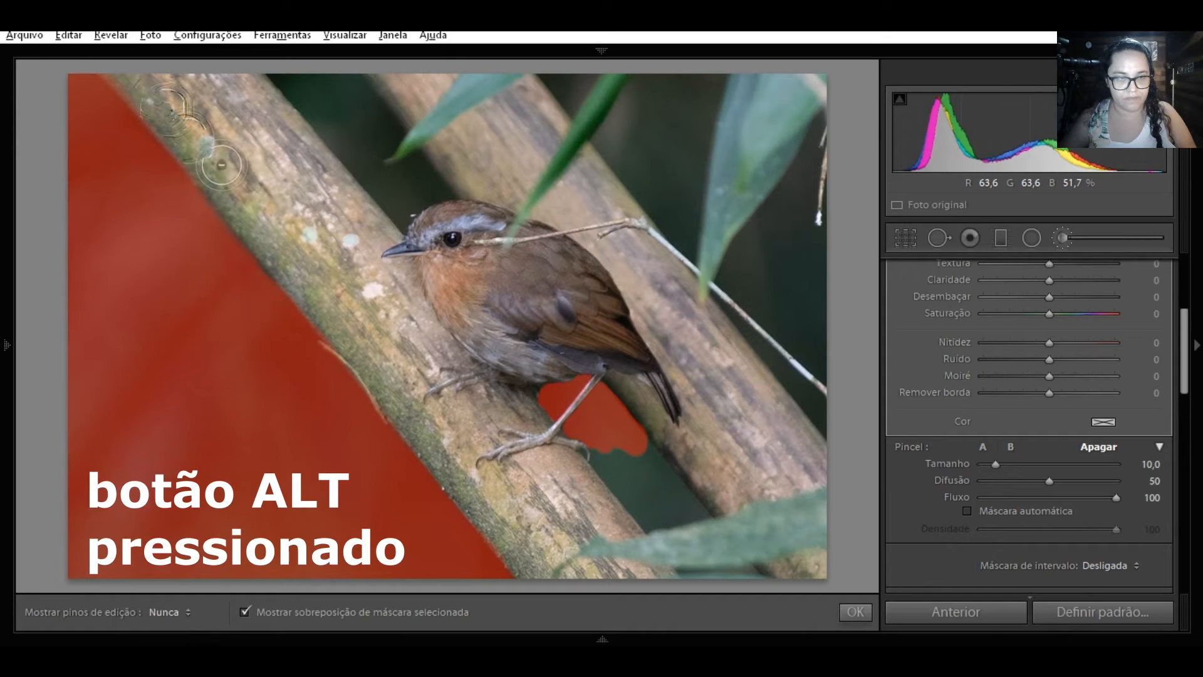
left_click_drag(222, 165, 327, 182)
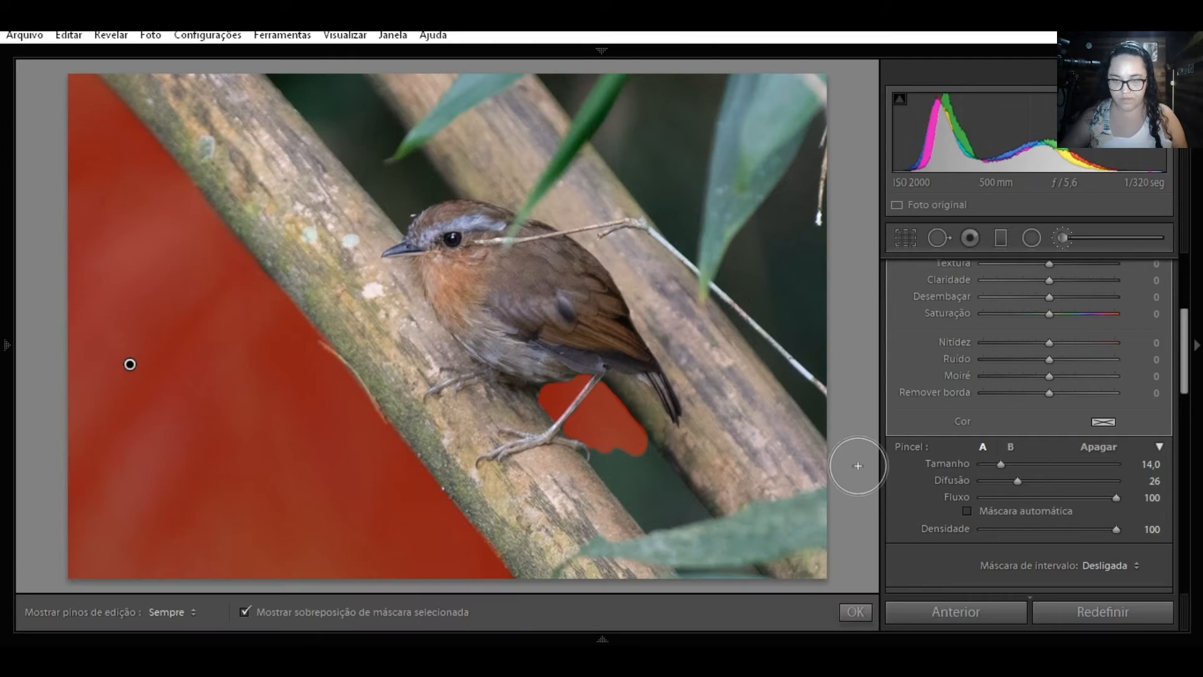
Step: Finish the Adjustment Brush editing and switch to the already edited photo KDZ_4327.NEF
left_click(858, 616)
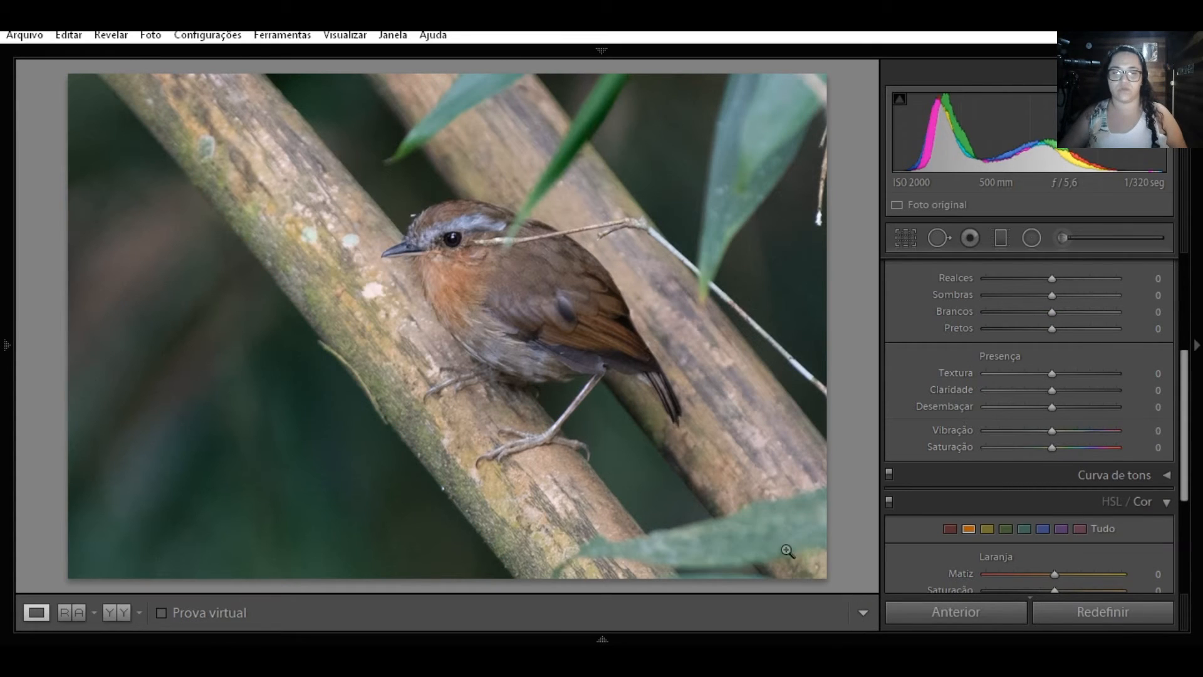
mouse_move(403, 639)
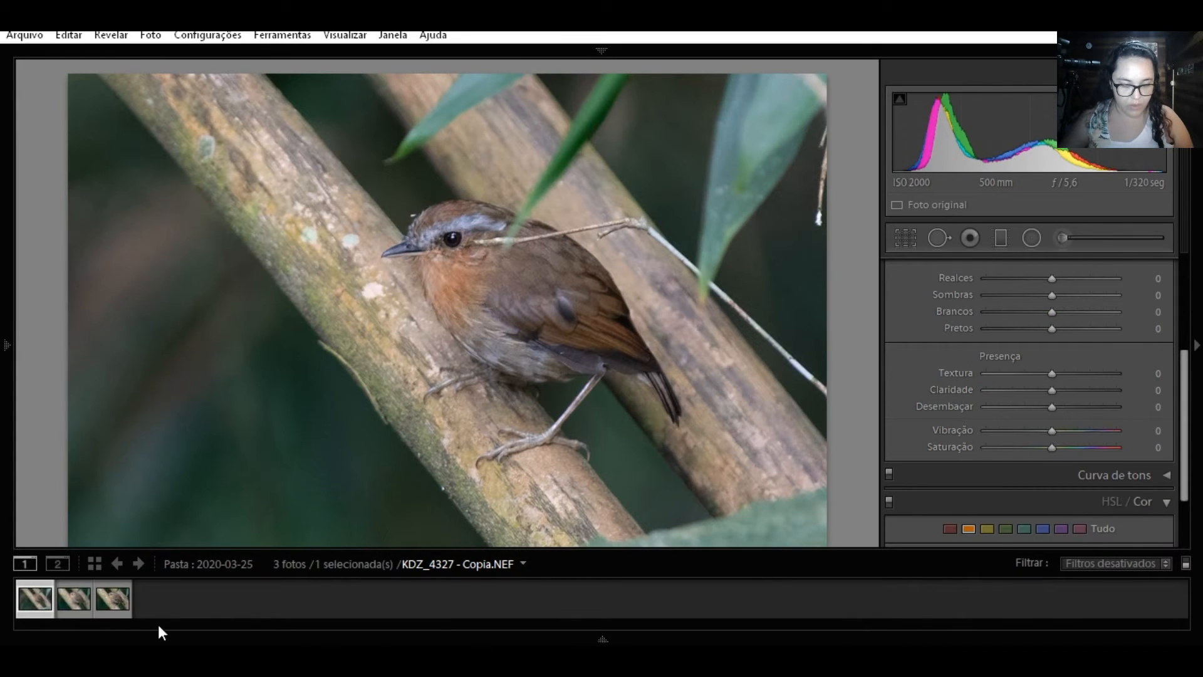
left_click(115, 603)
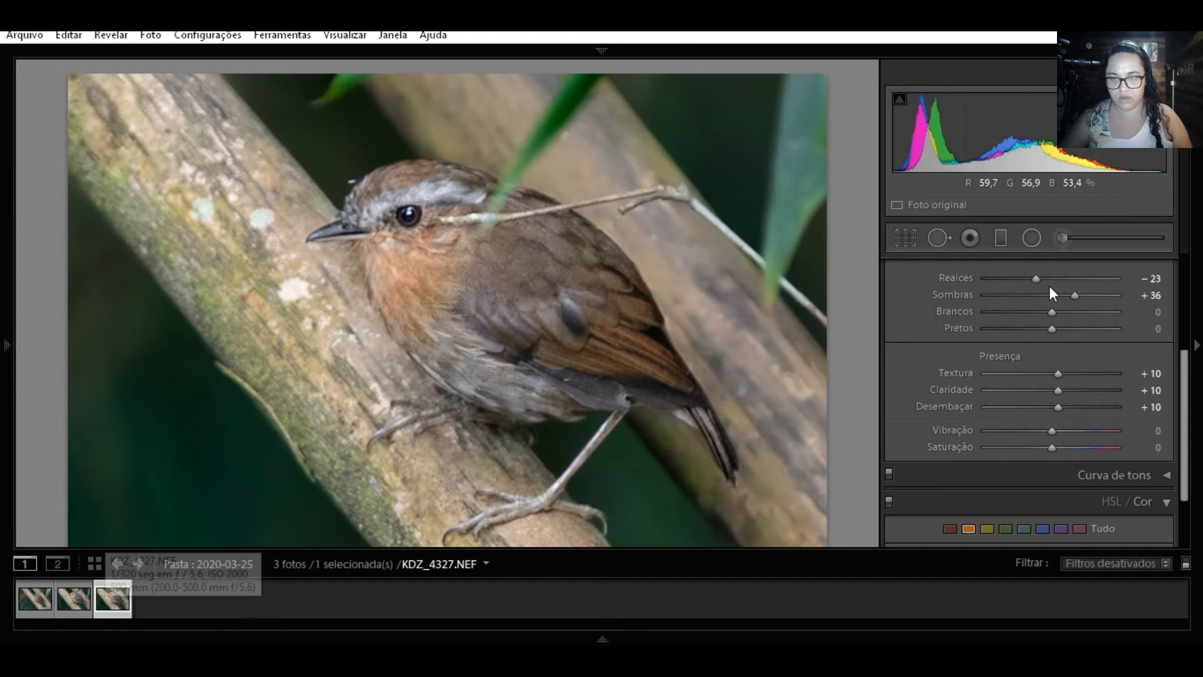
left_click(600, 640)
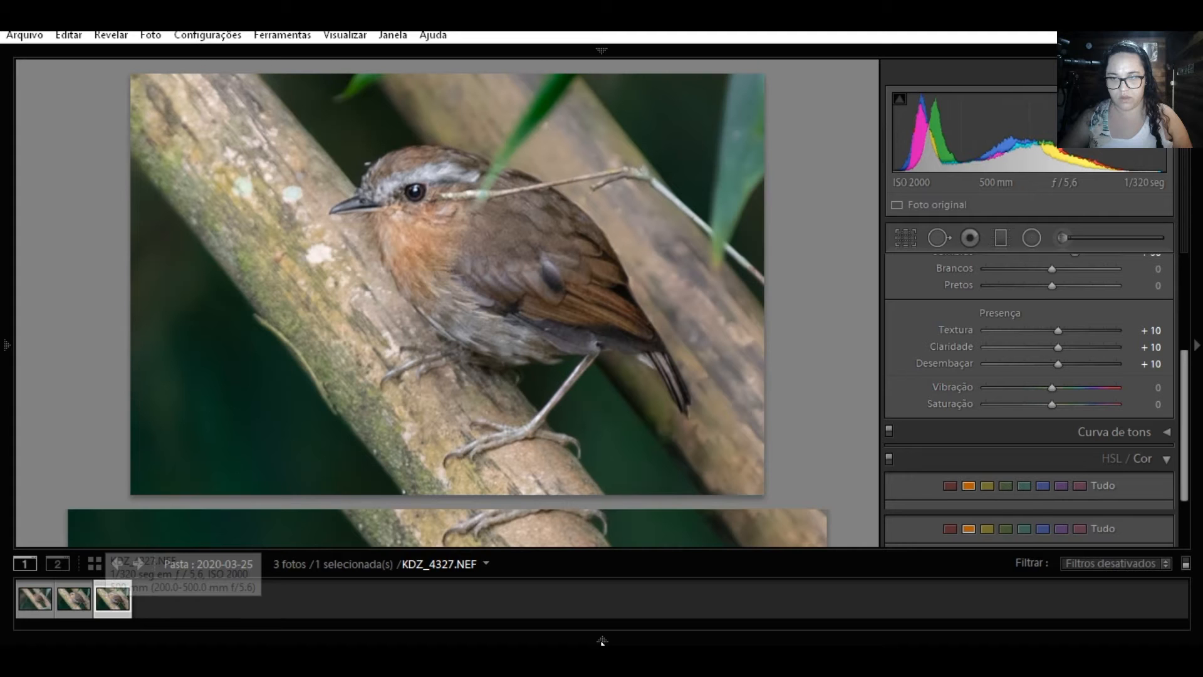
left_click(596, 640)
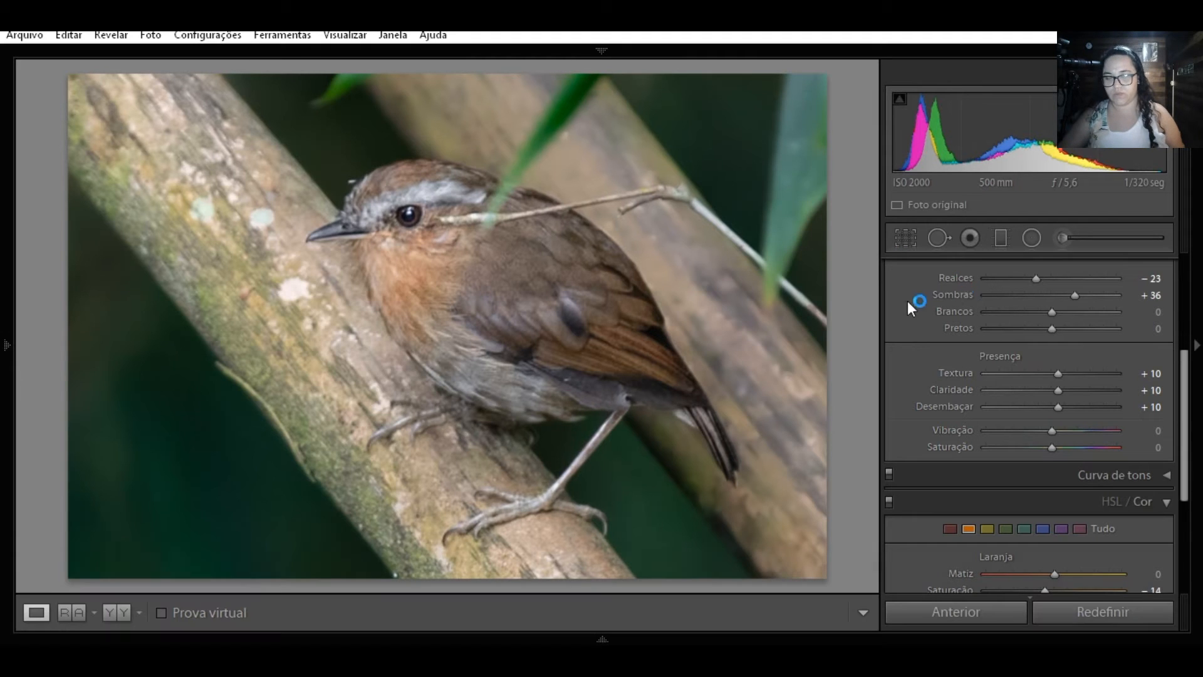
Step: Examine the saved Adjustment Brush masks and their settings for the background, the beak and the eye
left_click(1072, 239)
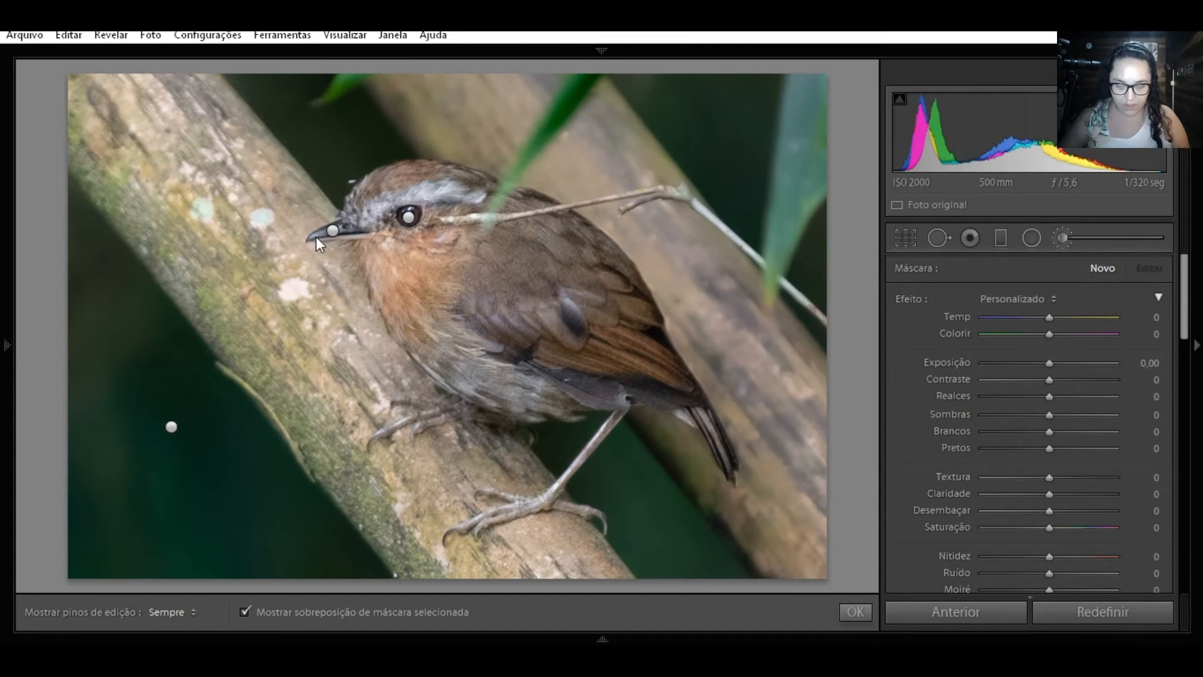
left_click(171, 428)
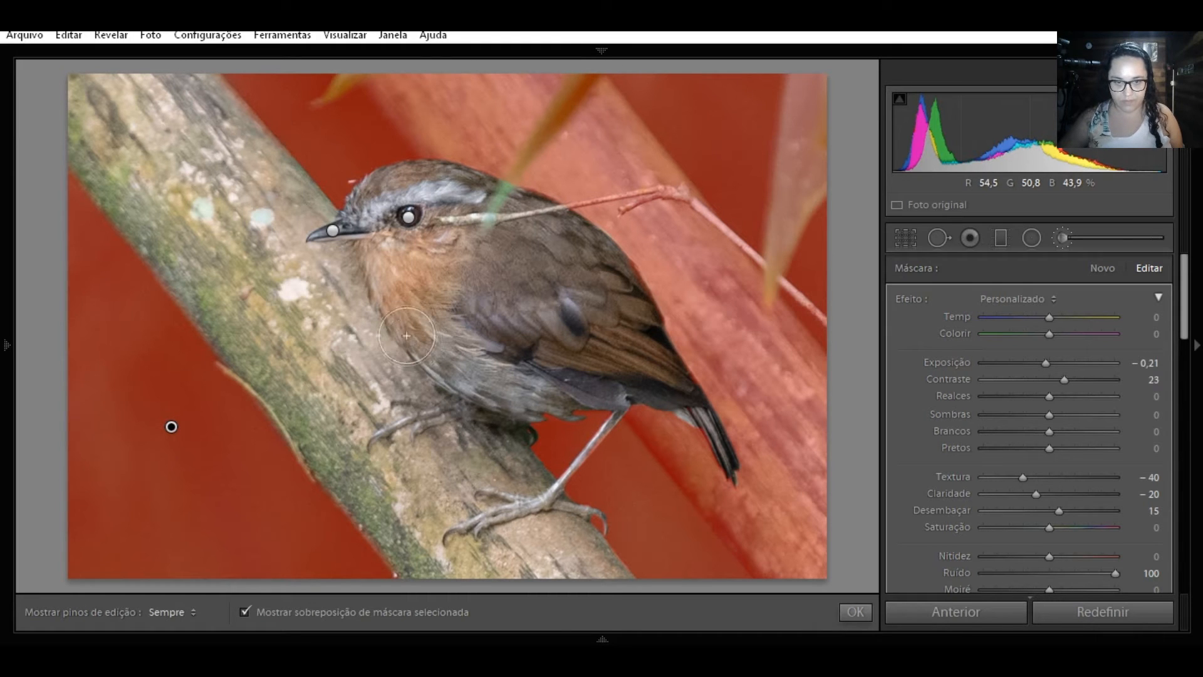
left_click(333, 231)
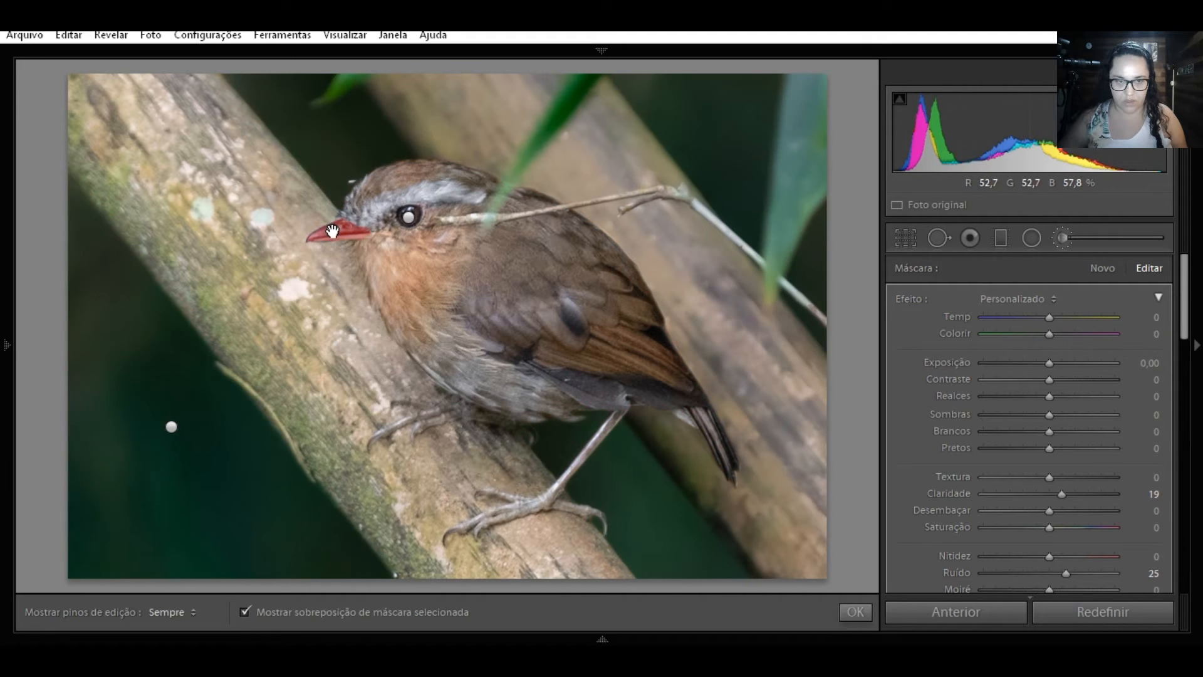
left_click(409, 218)
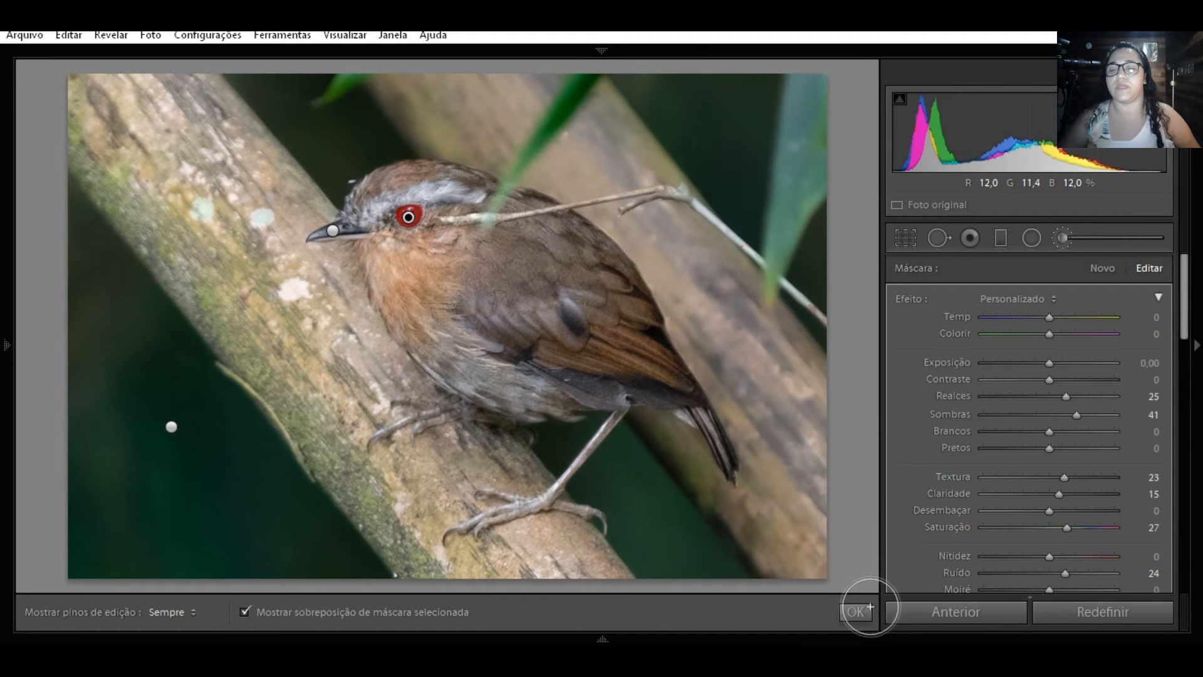
left_click(870, 608)
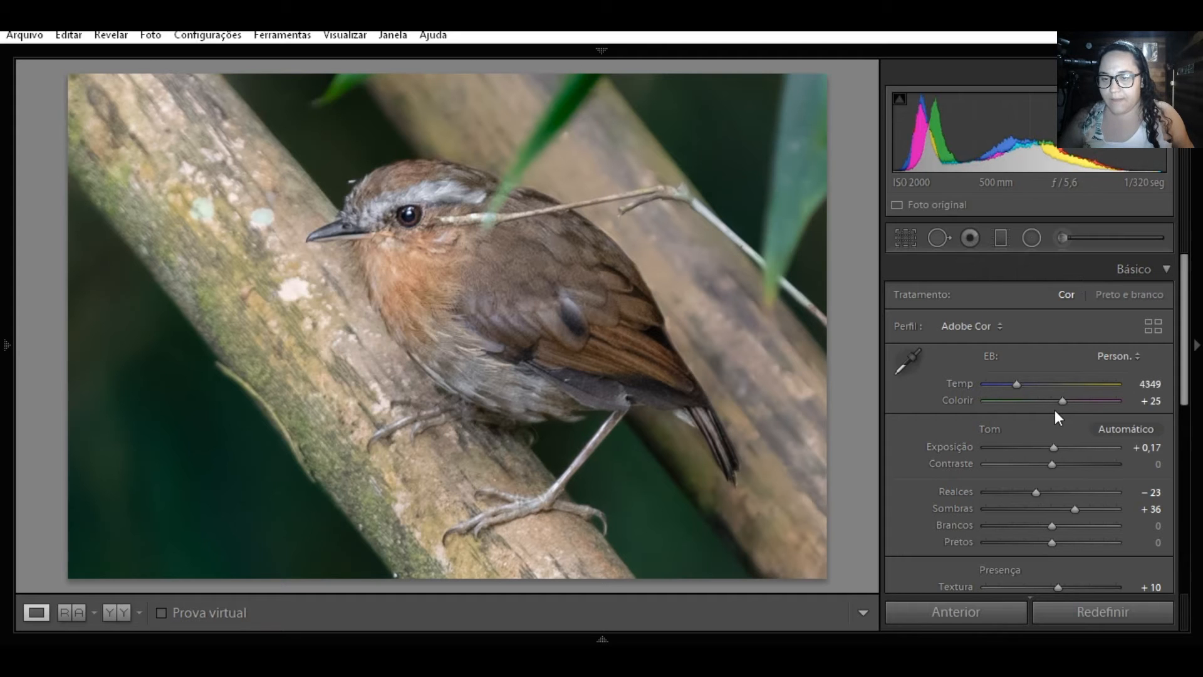
Step: Review the Básico settings and compare the photo's before and after versions side by side on an enlarged, blacked-out view
scroll(1054, 410, "down", 3)
scroll(1054, 410, "down", 5)
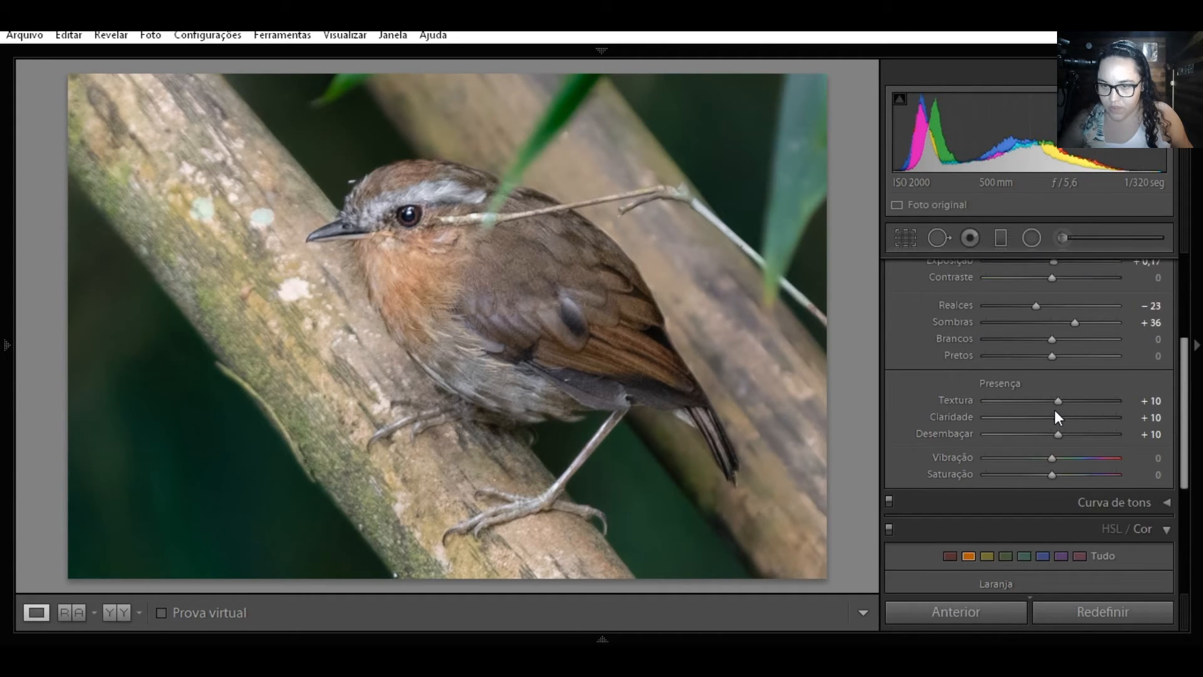
scroll(1055, 409, "up", 6)
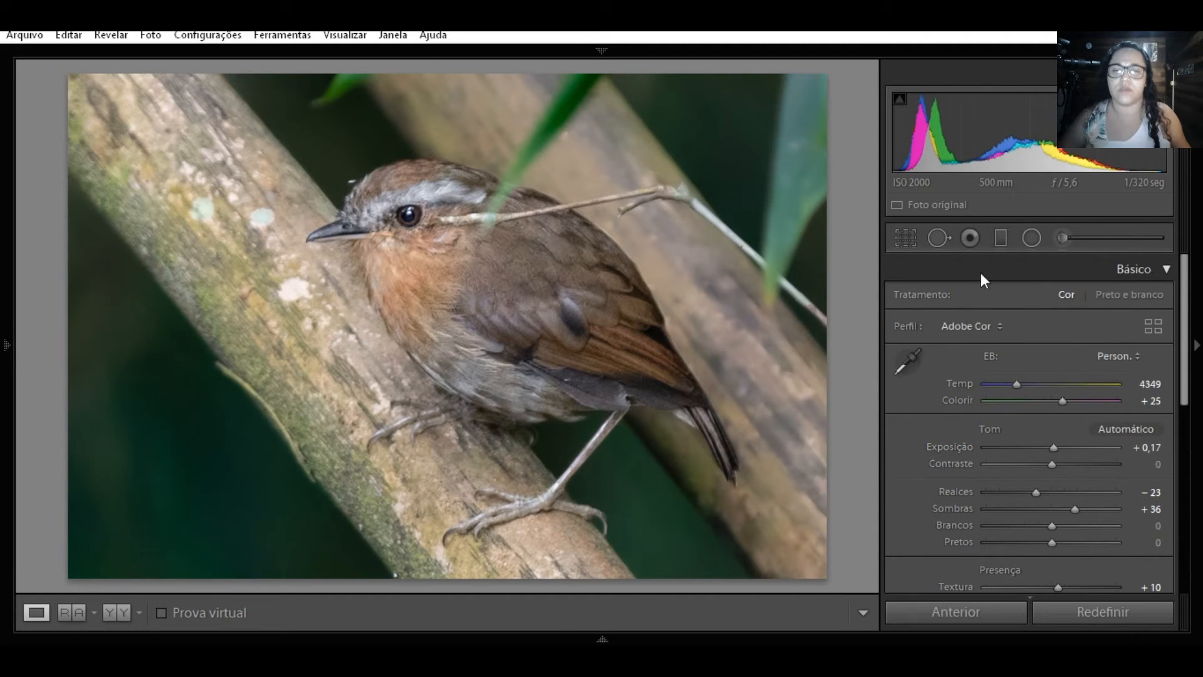
key("y")
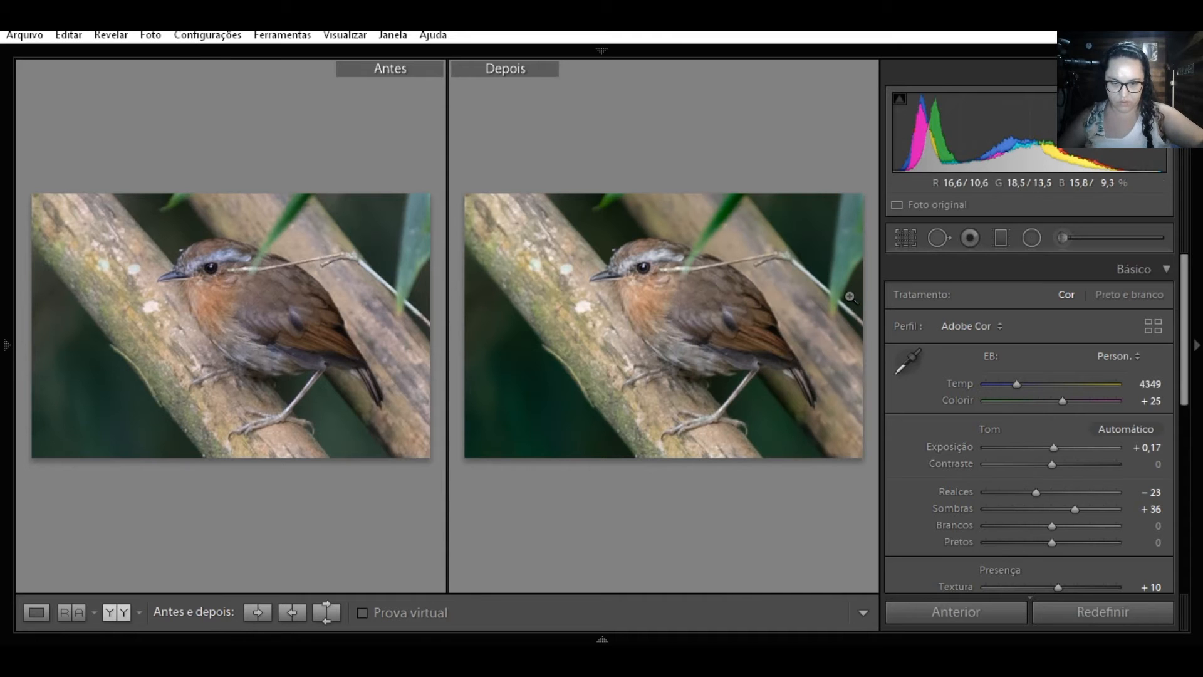
left_click(1197, 345)
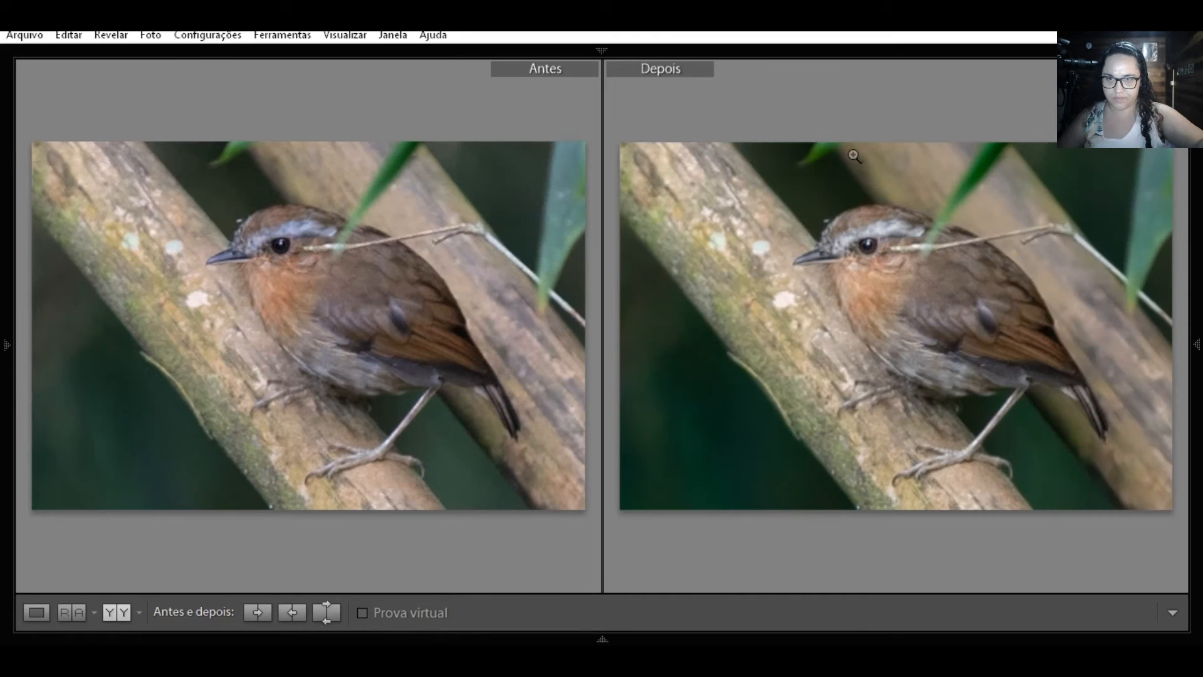
key("l")
key("l")
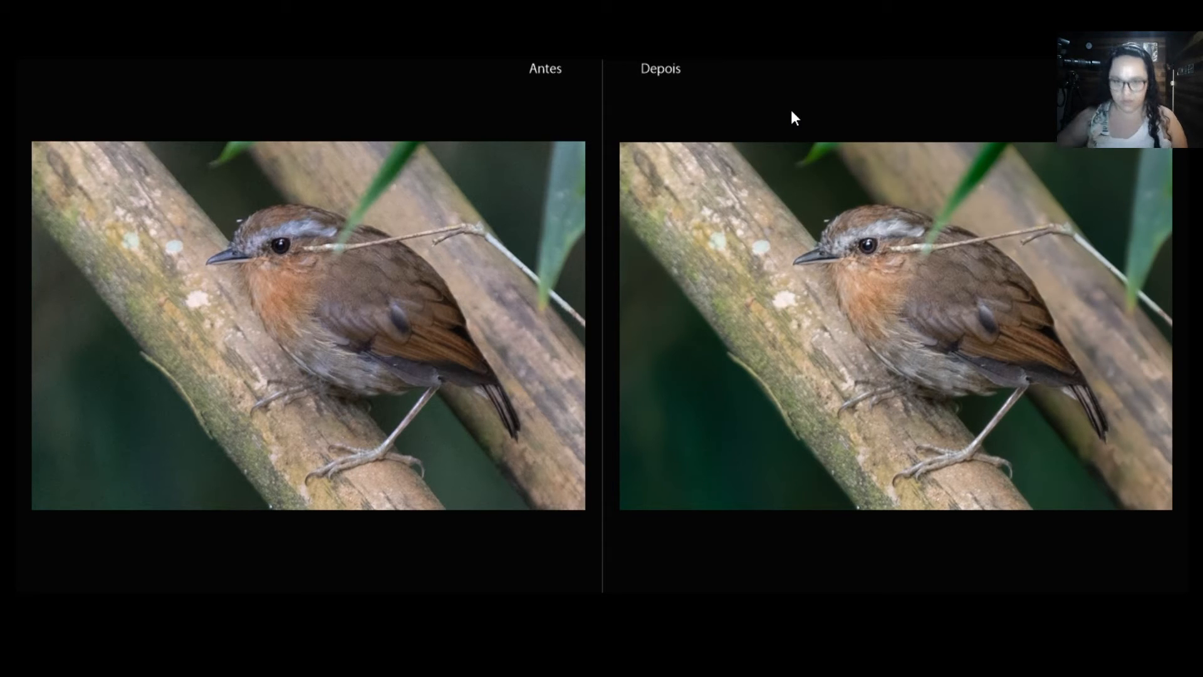
Step: Inspect the before and after versions close up, from the background and near branch to the bird's head
left_click(658, 345)
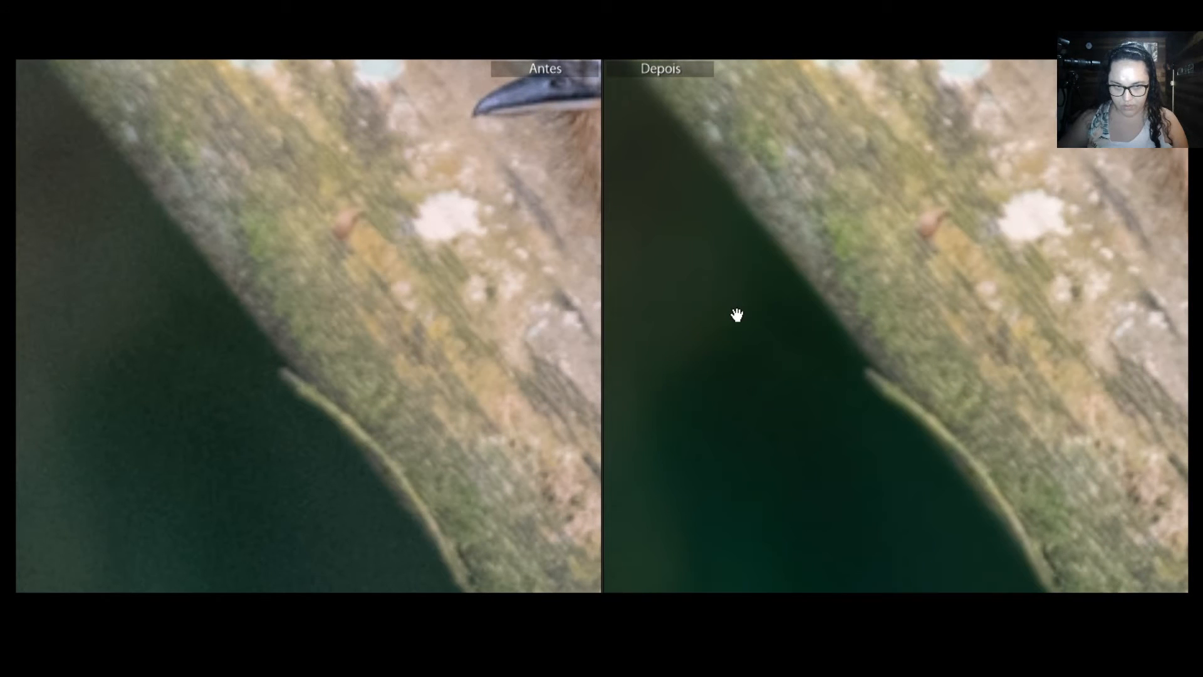
left_click_drag(791, 319, 688, 403)
left_click_drag(867, 279, 737, 402)
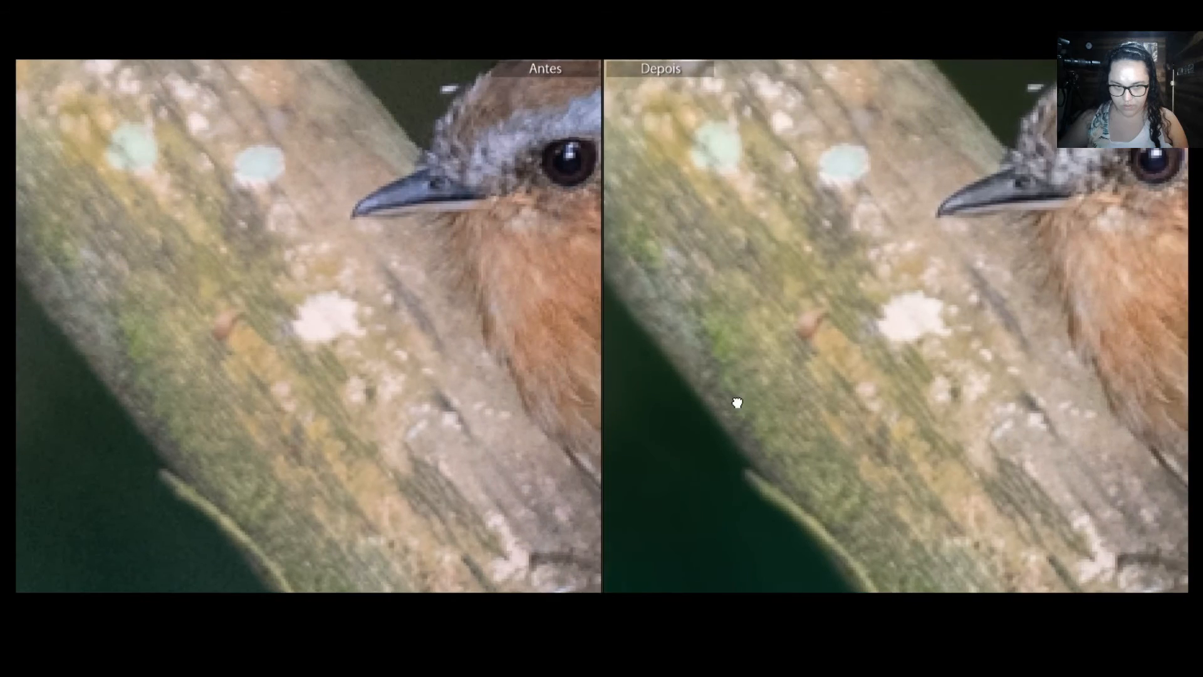
Step: Compare the bird's head, beak and surrounding background close up in both versions, and return to the whole-photo comparison
left_click(737, 402)
left_click(889, 254)
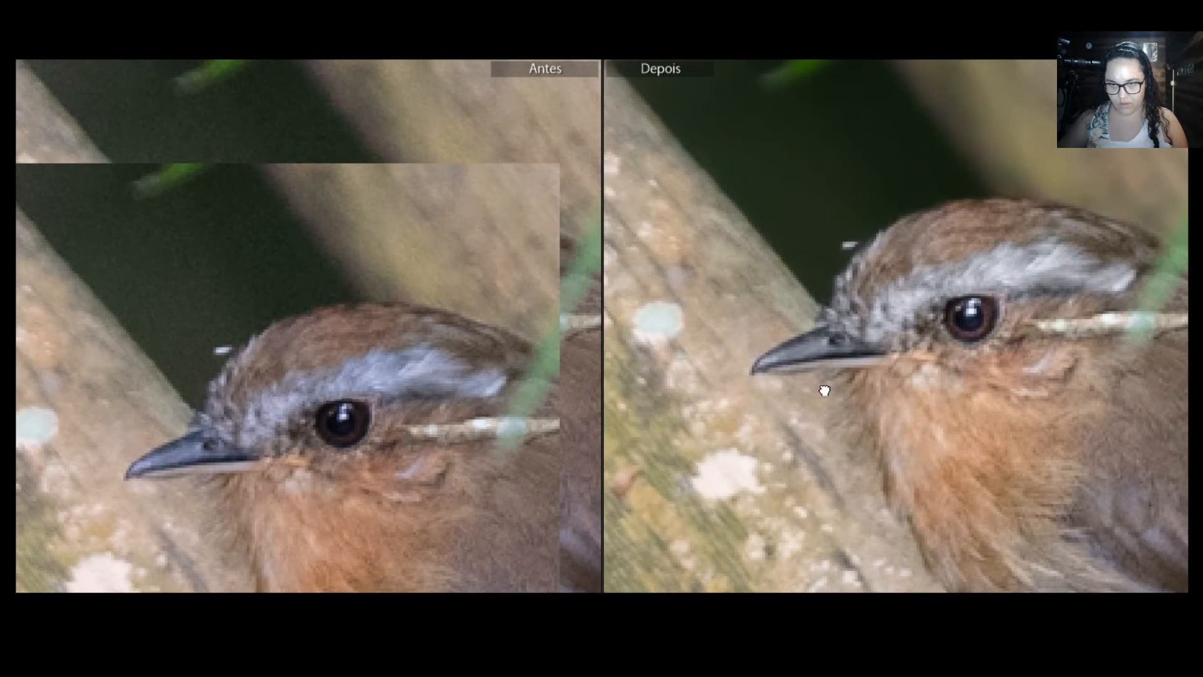
left_click_drag(824, 390, 915, 229)
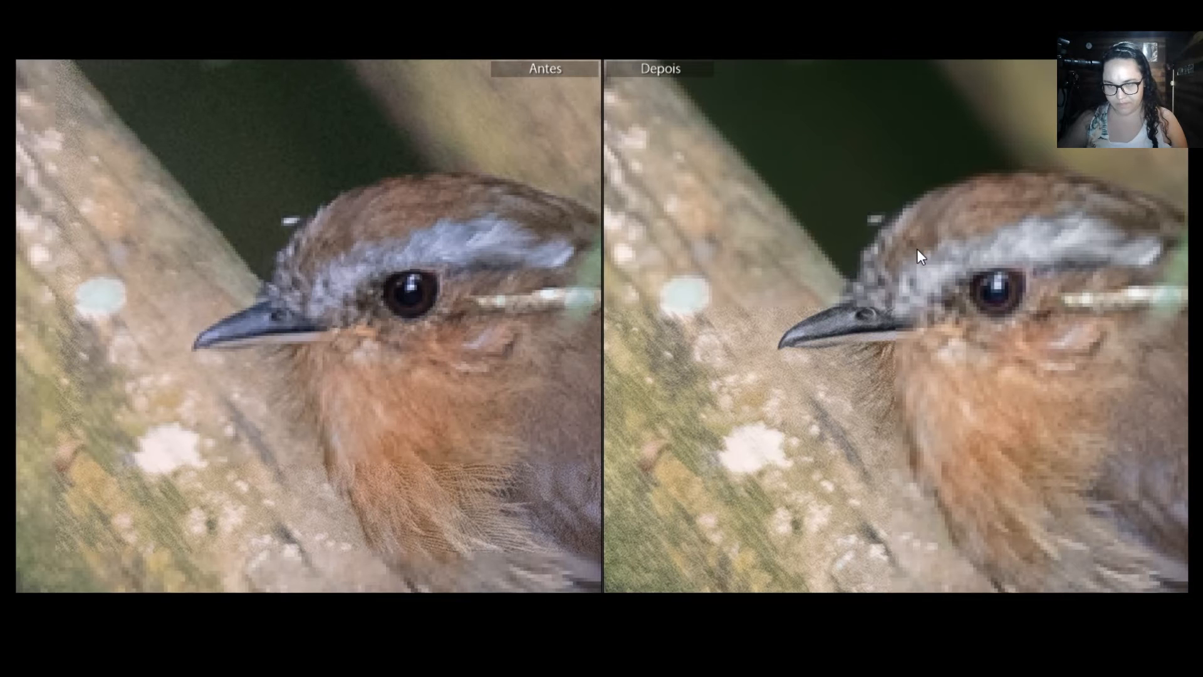
left_click_drag(916, 249, 878, 313)
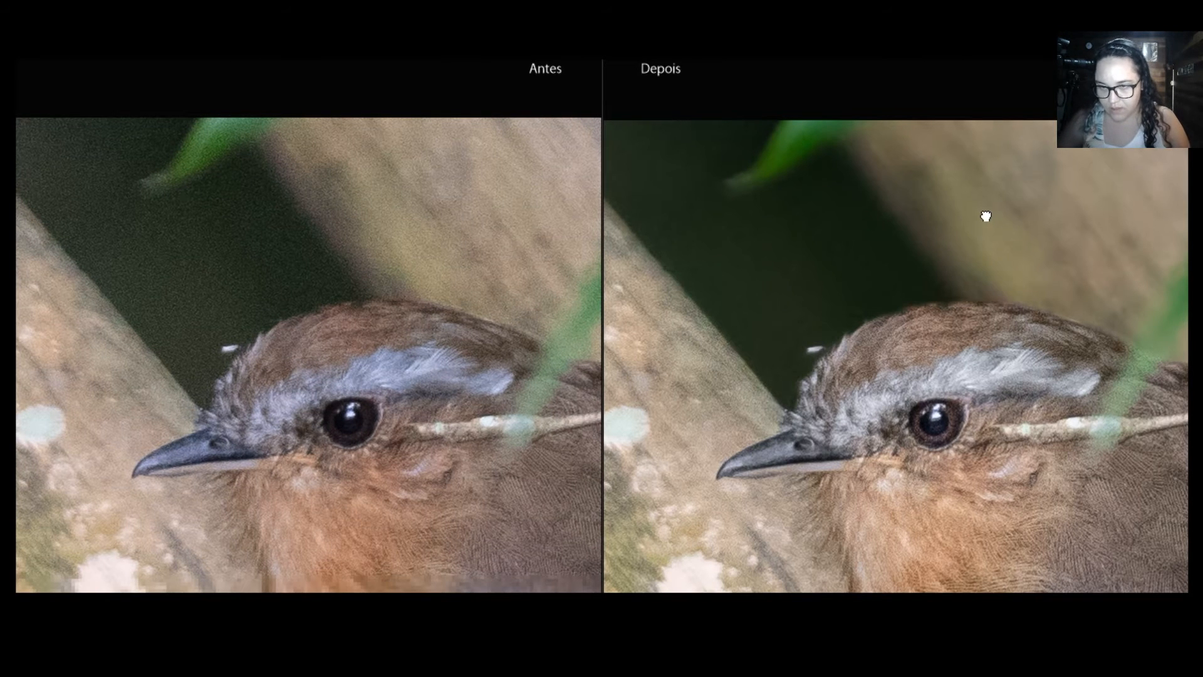
left_click_drag(984, 214, 865, 257)
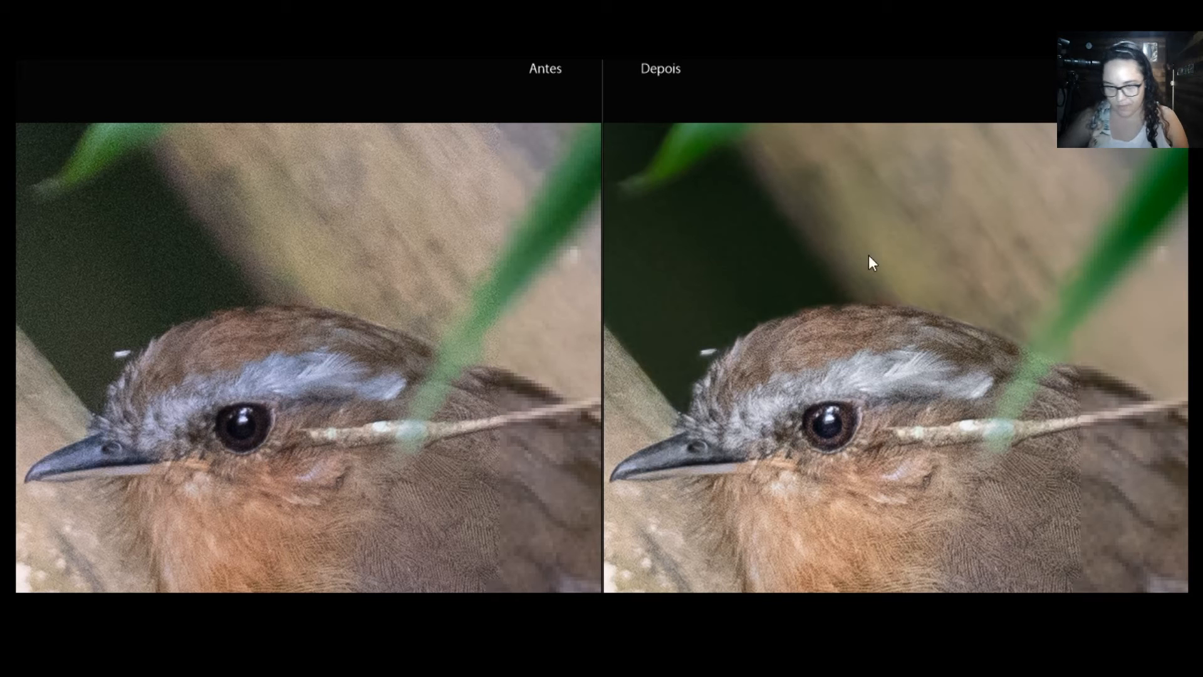
left_click(908, 312)
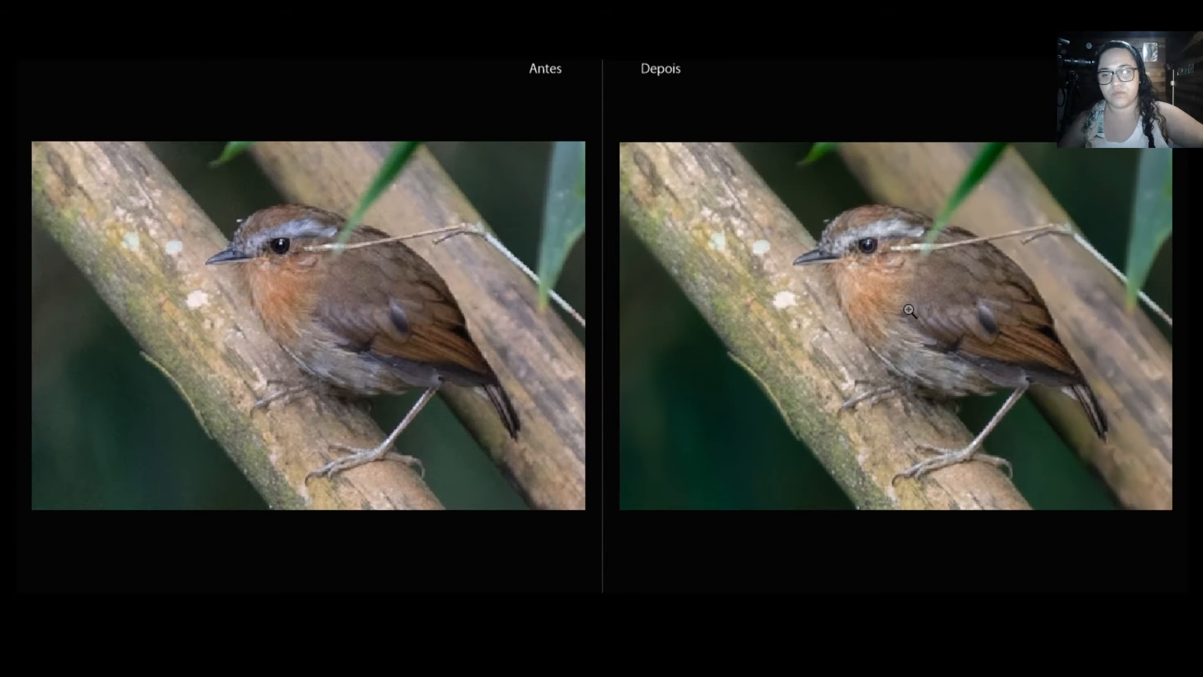
Step: Leave the blacked-out before/after comparison and return to the single edited photo with the editing settings shown
key("l")
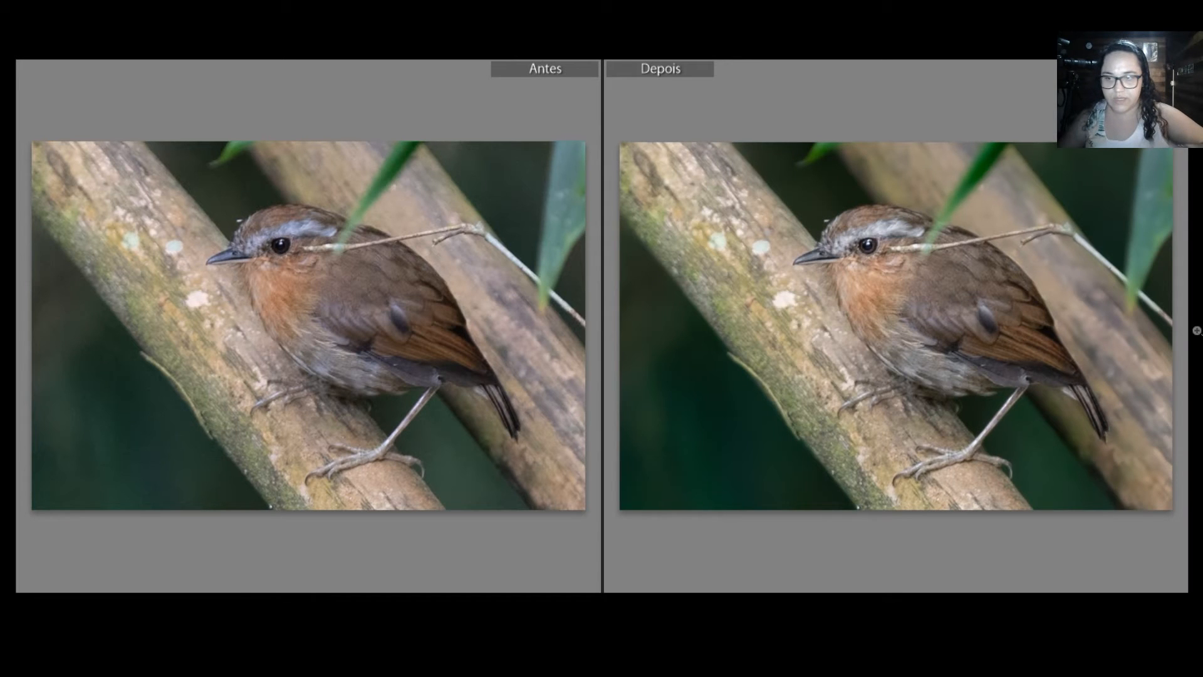
key("Tab")
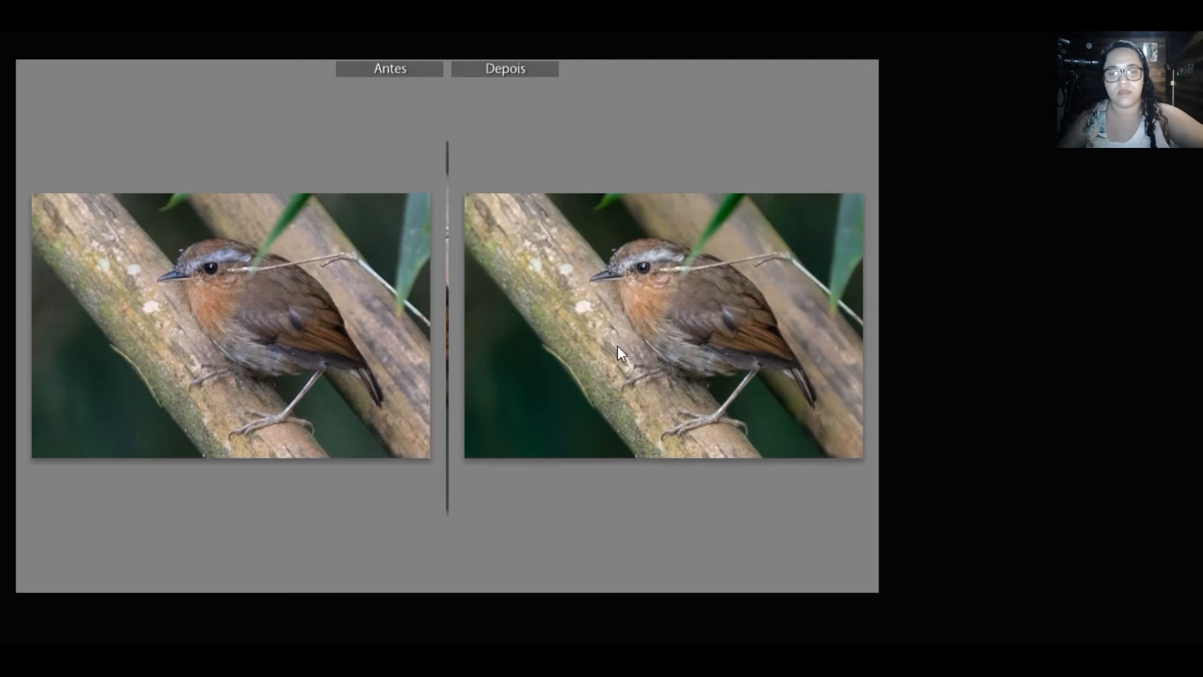
key("y")
key("l")
key("l")
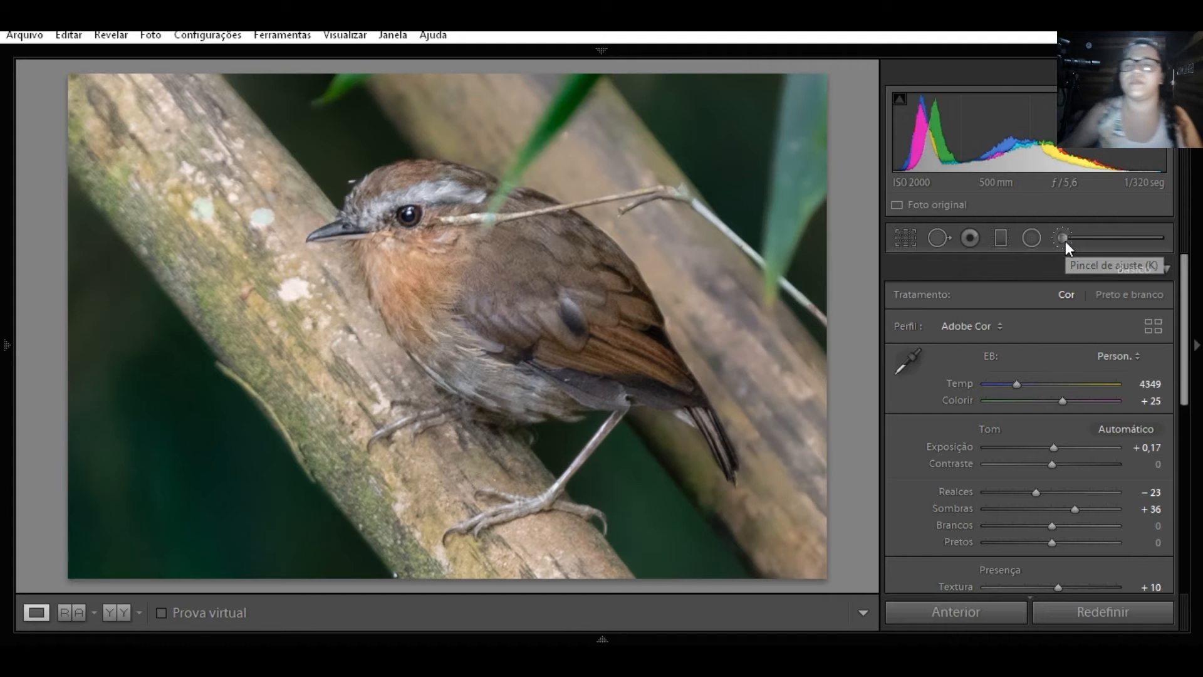
Step: Reopen the Adjustment Brush, select the background mask and inspect its overlay close up around the bird's leg
left_click(1065, 240)
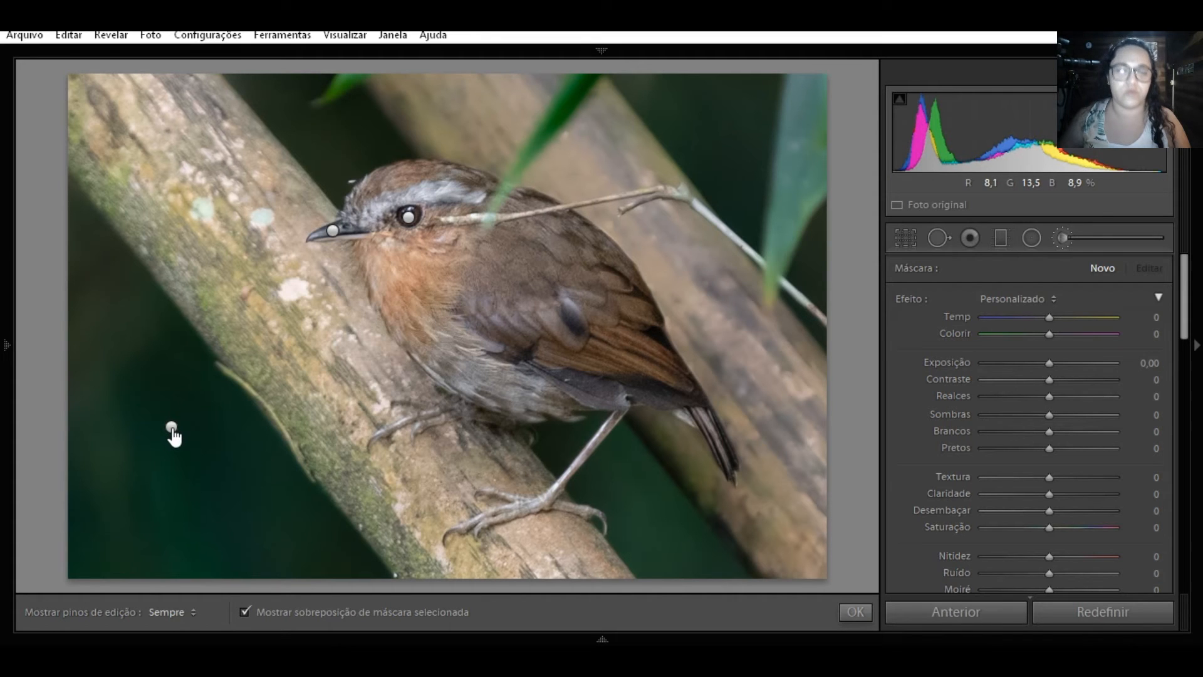
mouse_move(173, 435)
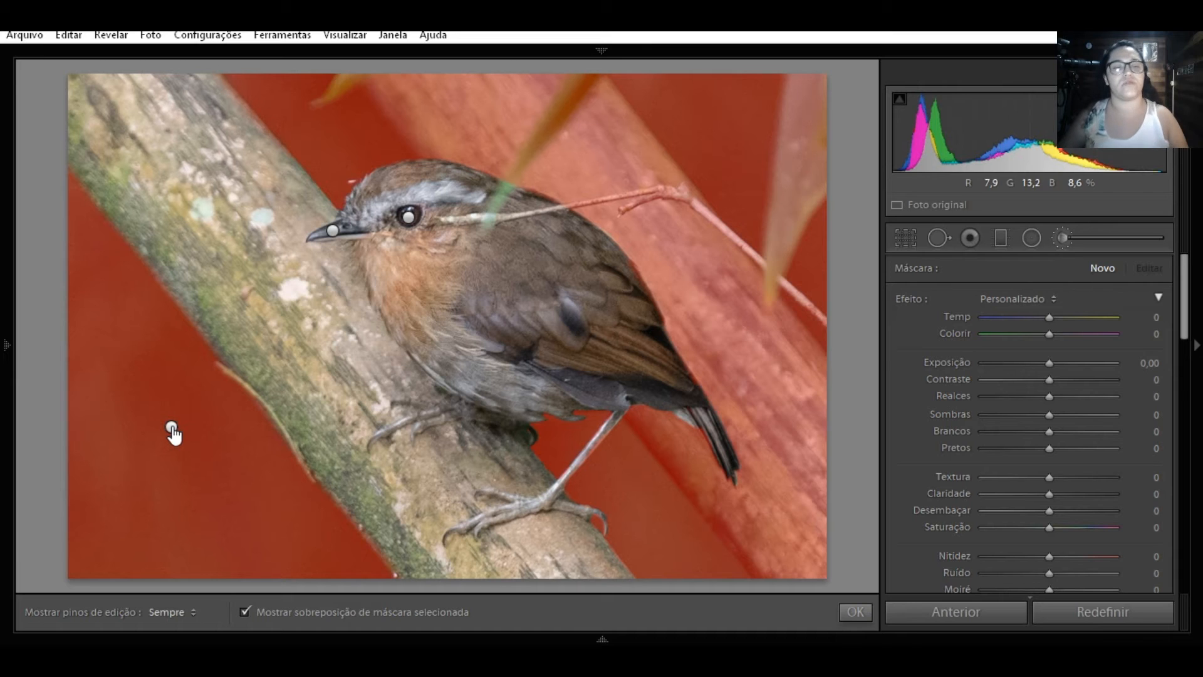
left_click(172, 428)
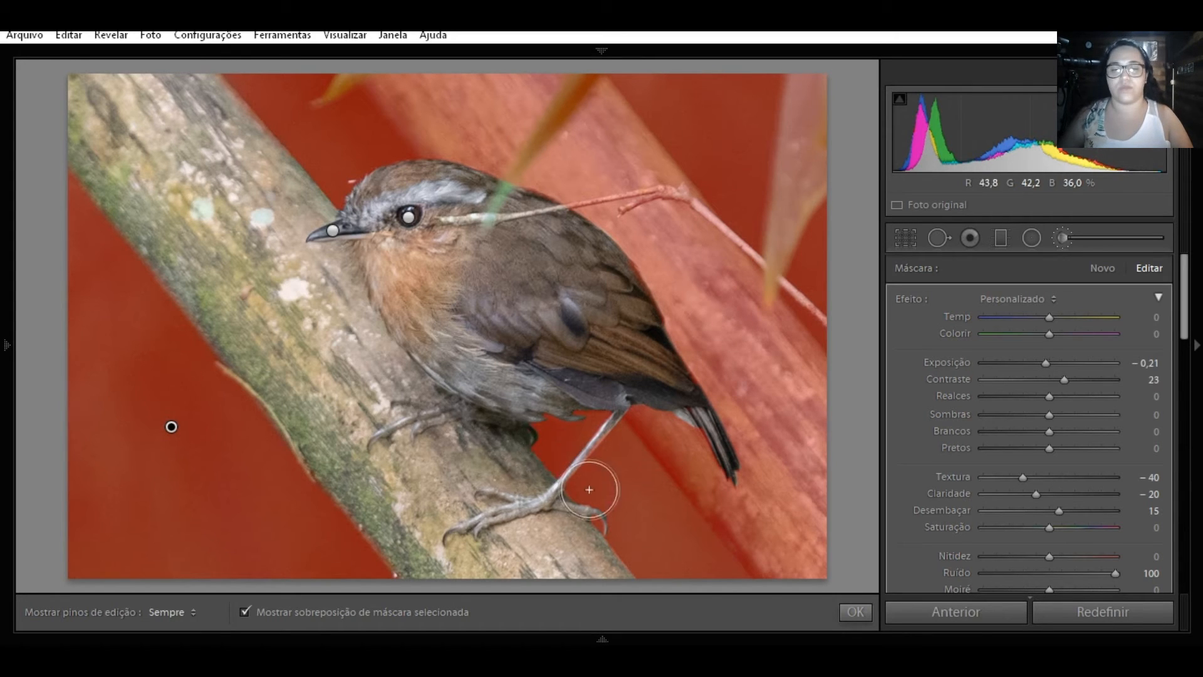
left_click(556, 433)
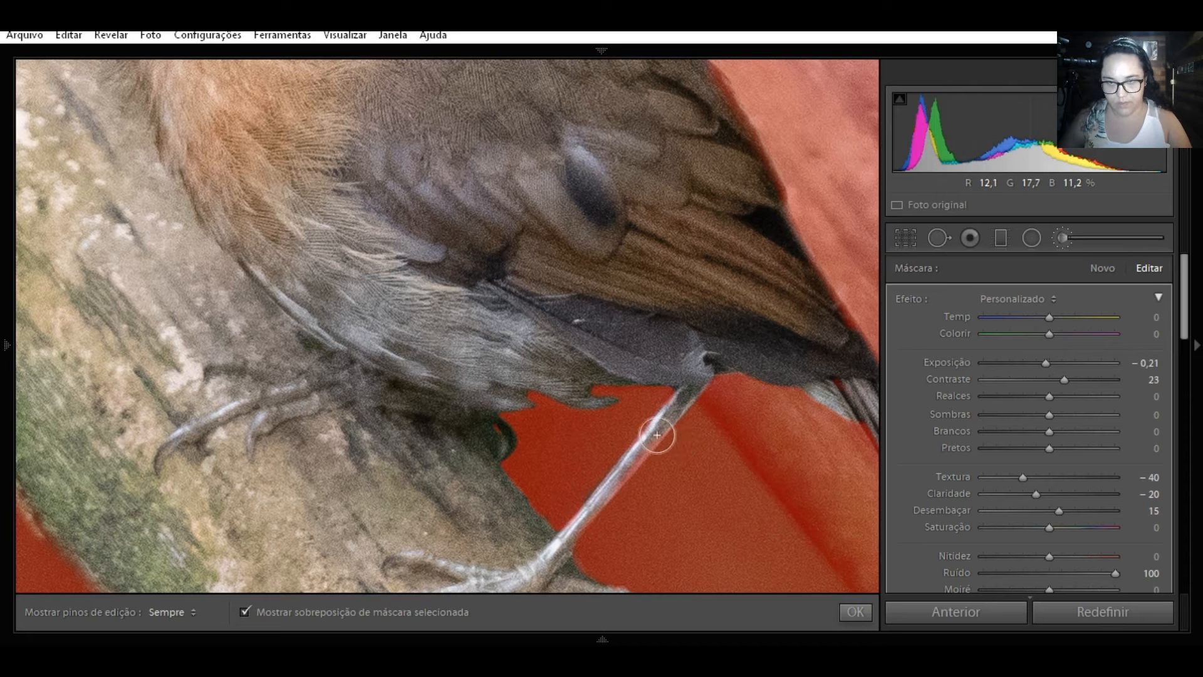
Step: Hide and redisplay the edit pins, and turn off the overlay of the selected background mask
key("alt")
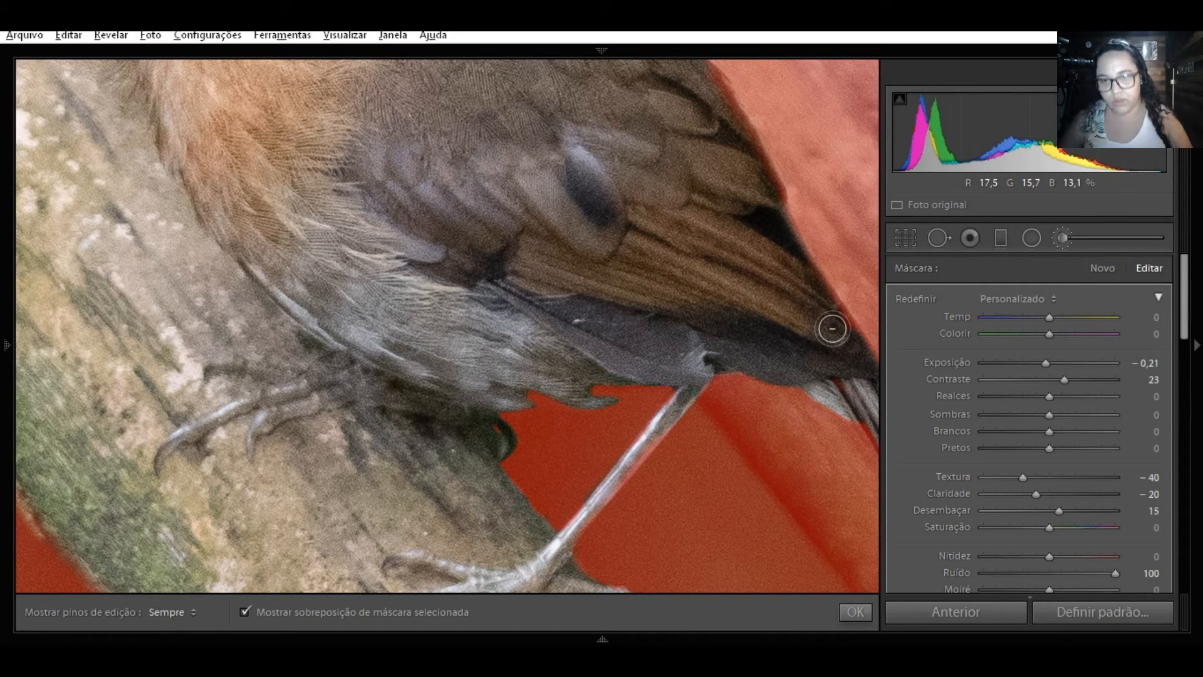
key("h")
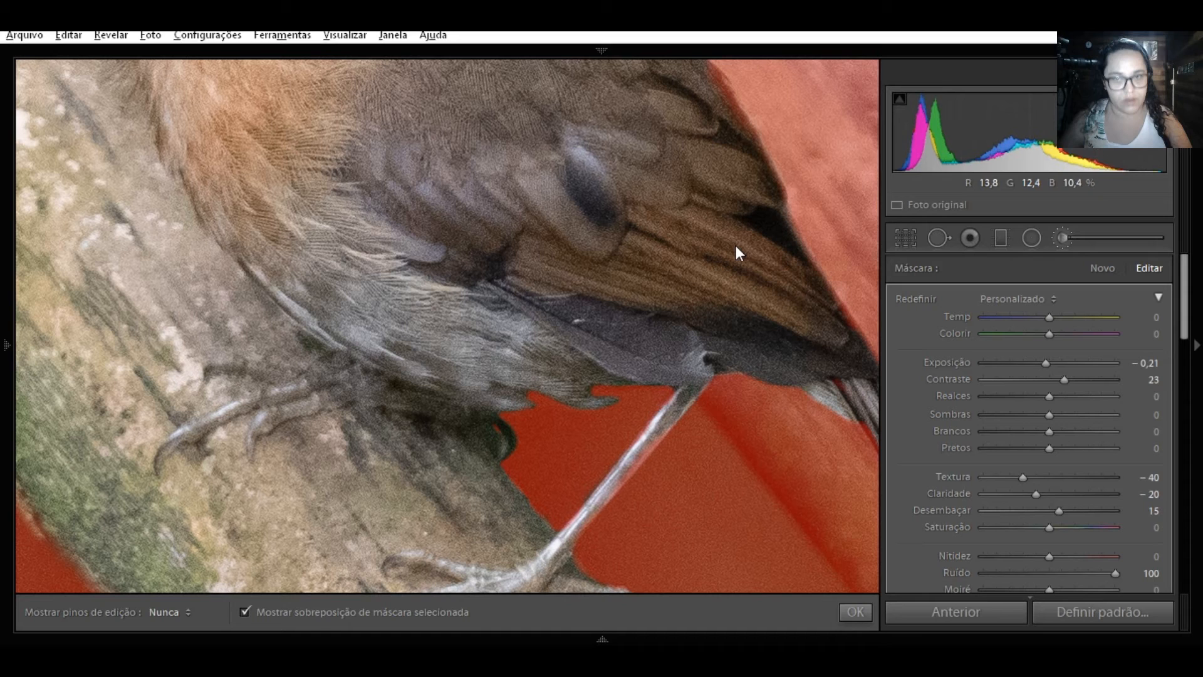
key("h")
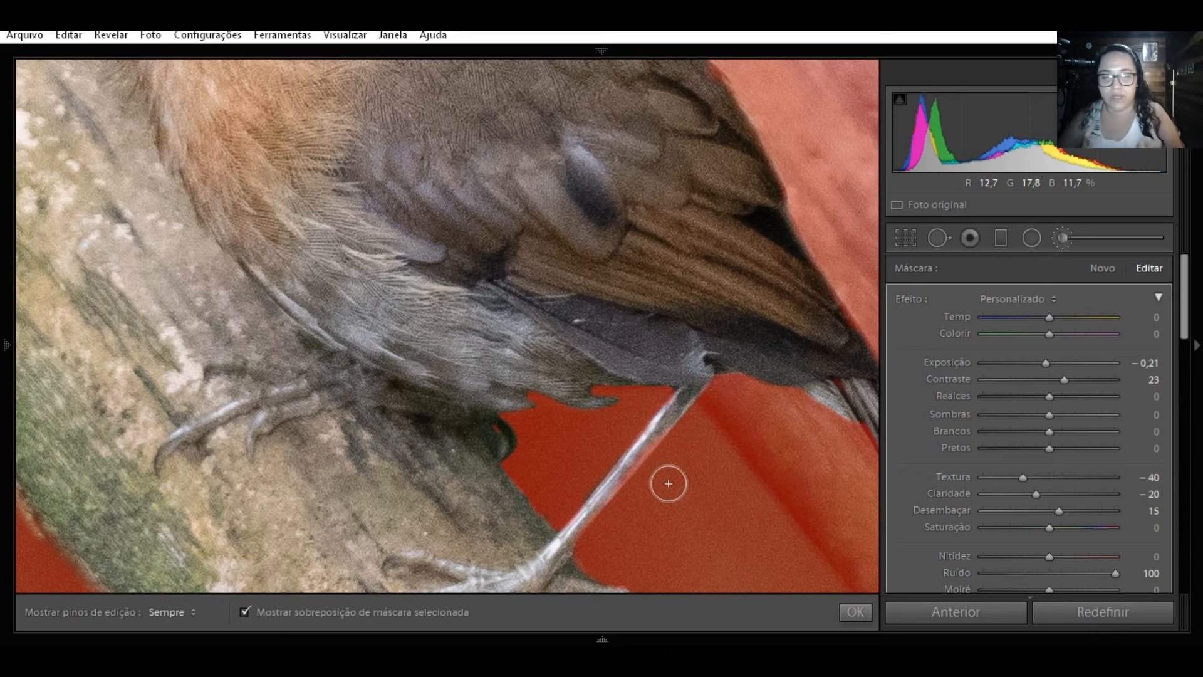
left_click(244, 610)
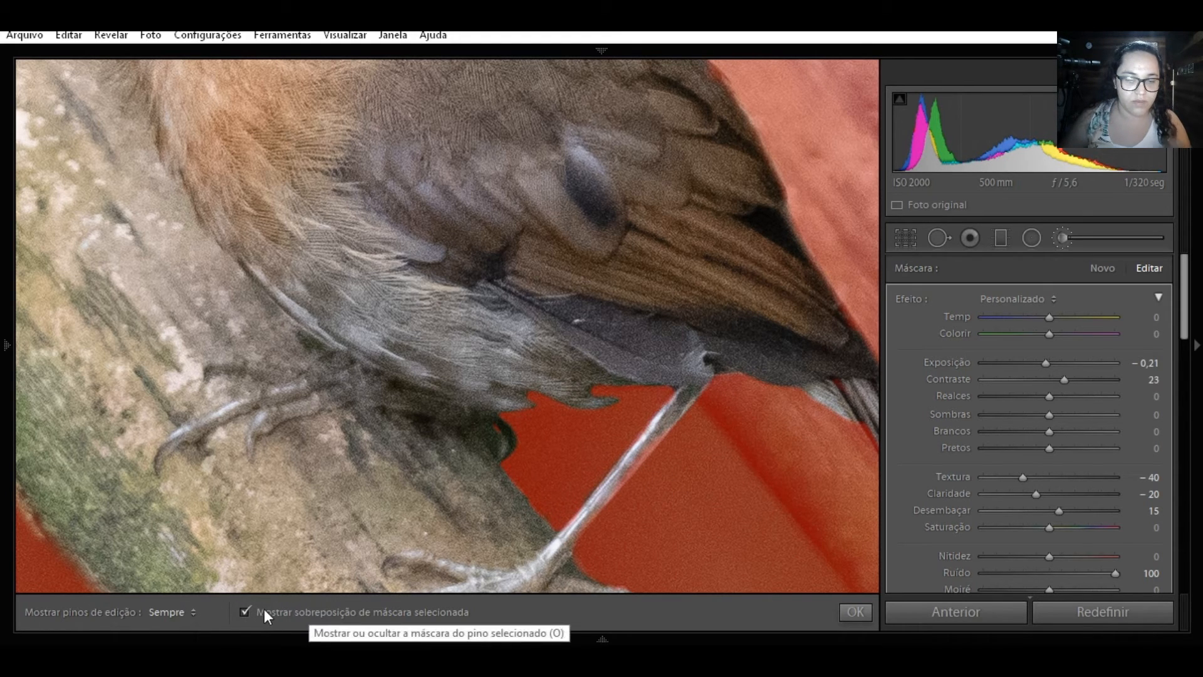
left_click(246, 612)
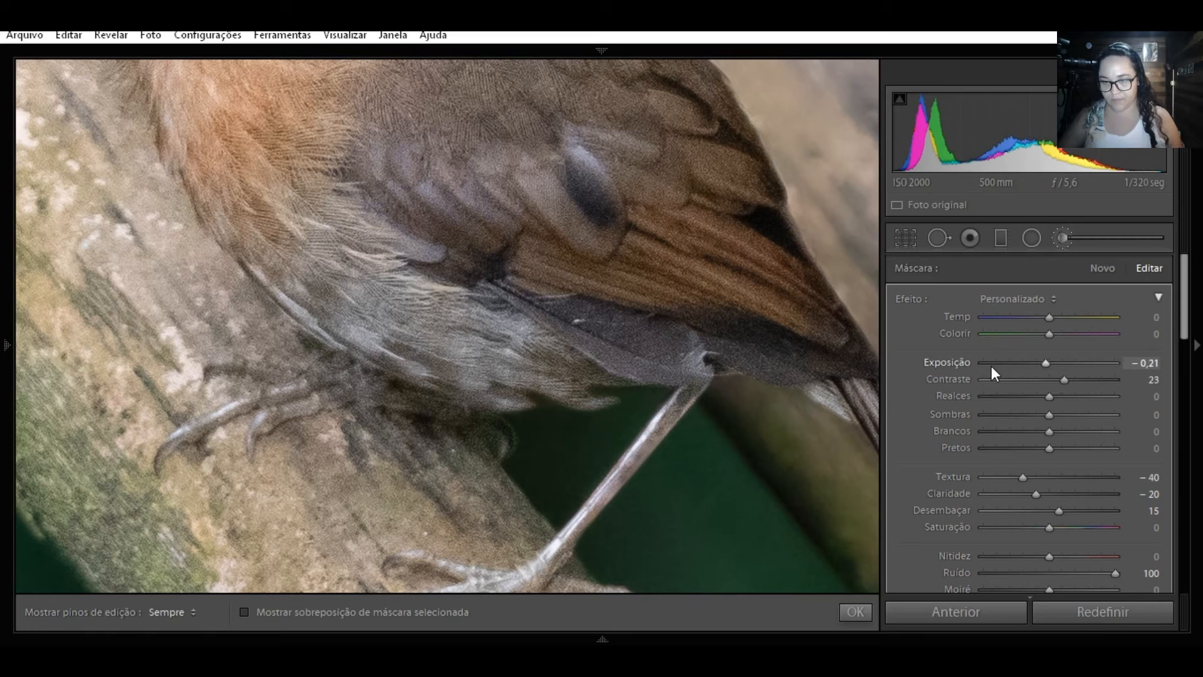
Step: Reset the background mask's Ruído to 0 to inspect the grain around the leg, and restore it to 100
scroll(991, 366, "down", 3)
scroll(993, 367, "up", 3)
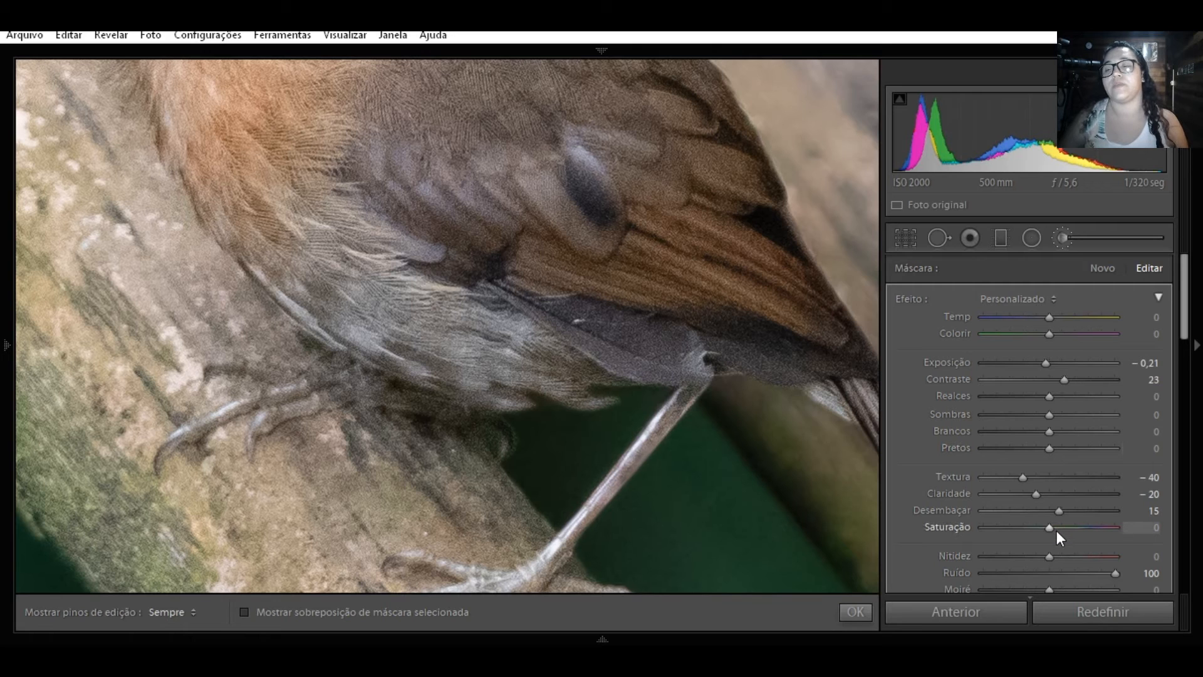
scroll(1056, 530, "down", 3)
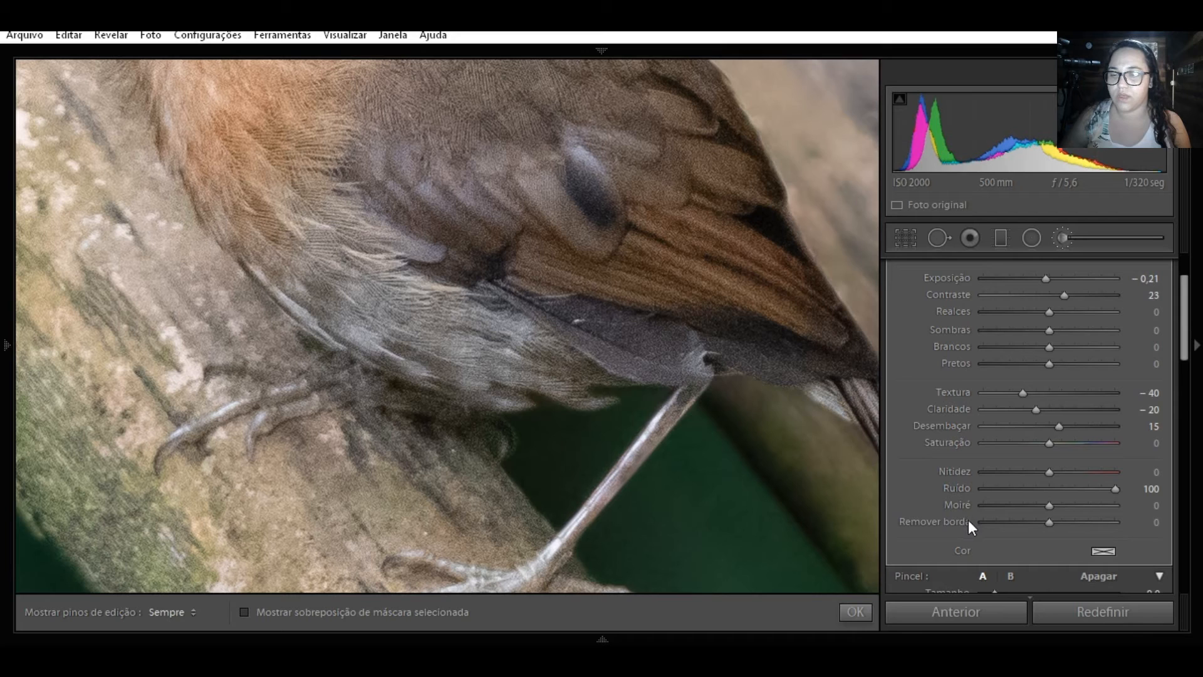
double_click(1115, 487)
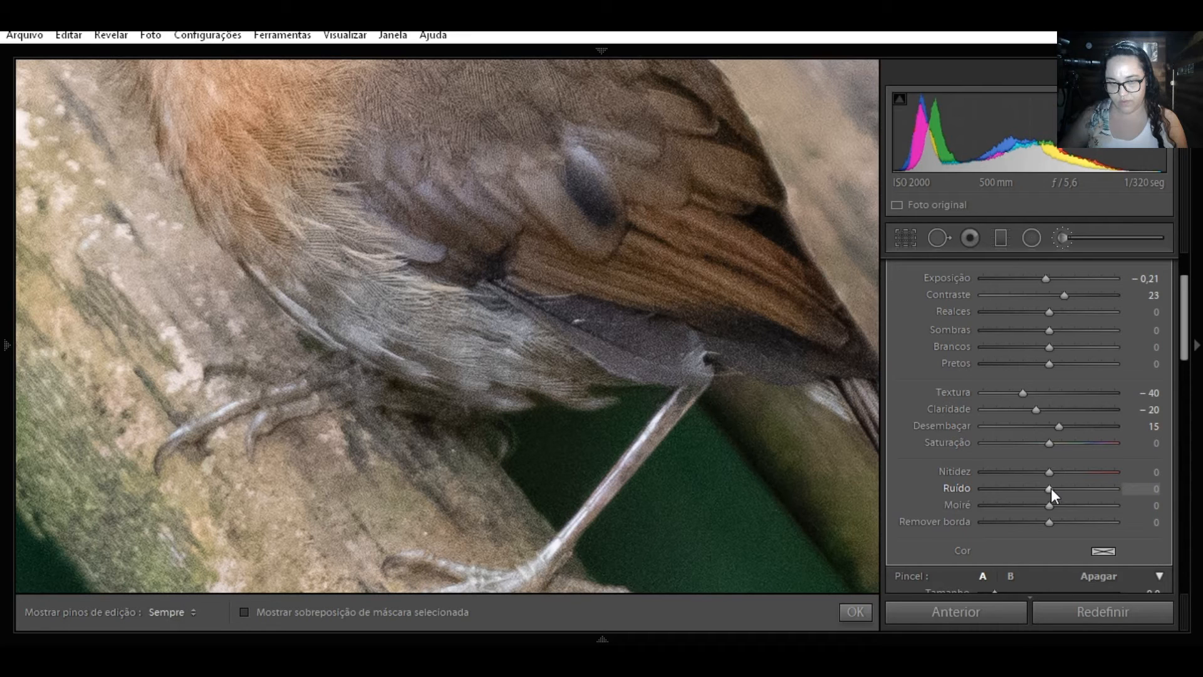
left_click_drag(713, 485, 648, 372)
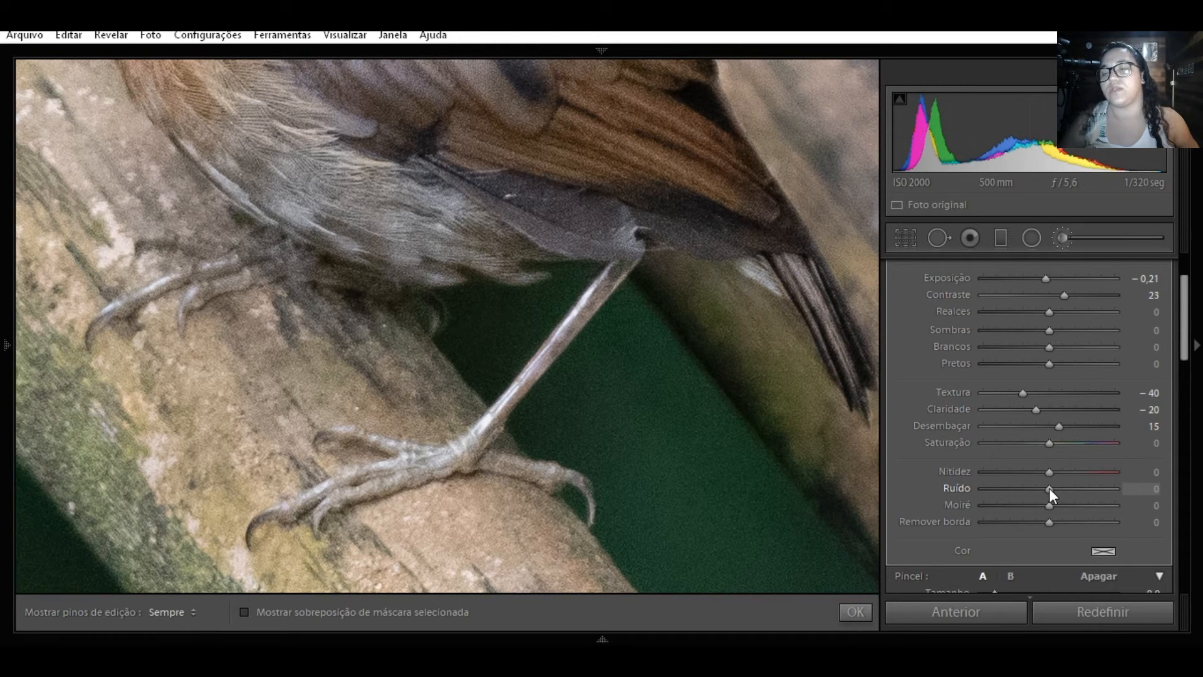
left_click_drag(1049, 487, 1076, 497)
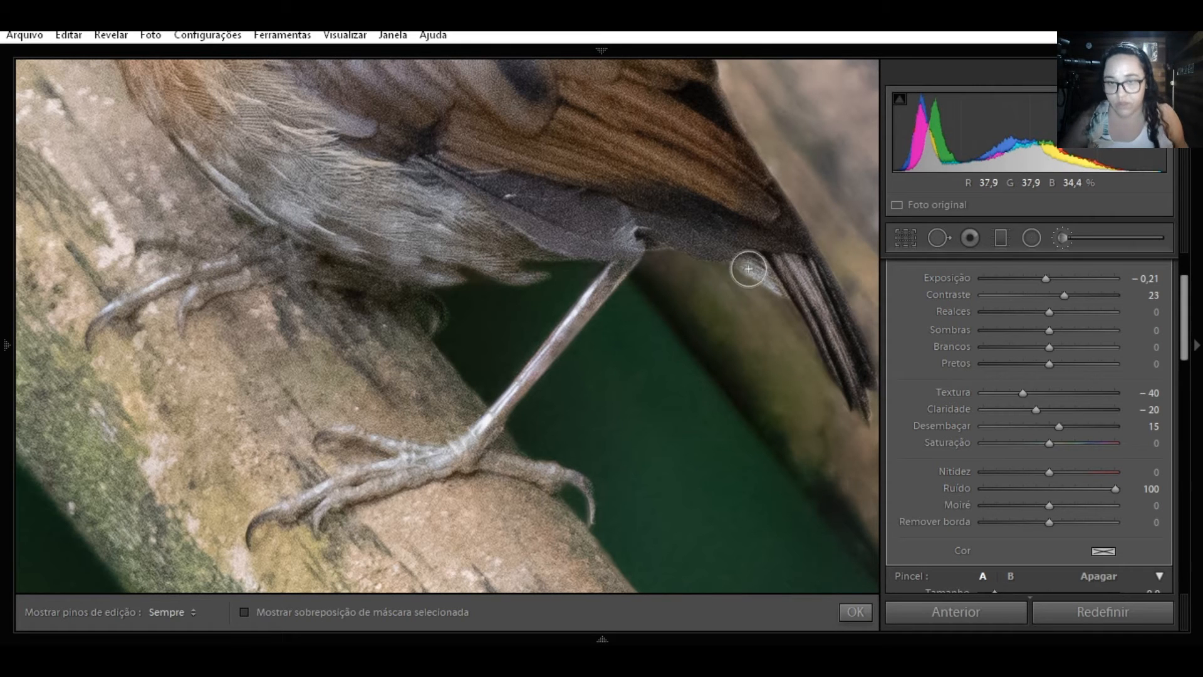
Step: Check the mask's edge along the wing and finish the Adjustment Brush editing
key("h")
mouse_move(754, 113)
left_mouse_down()
mouse_move(860, 291)
mouse_move(1045, 339)
left_mouse_up()
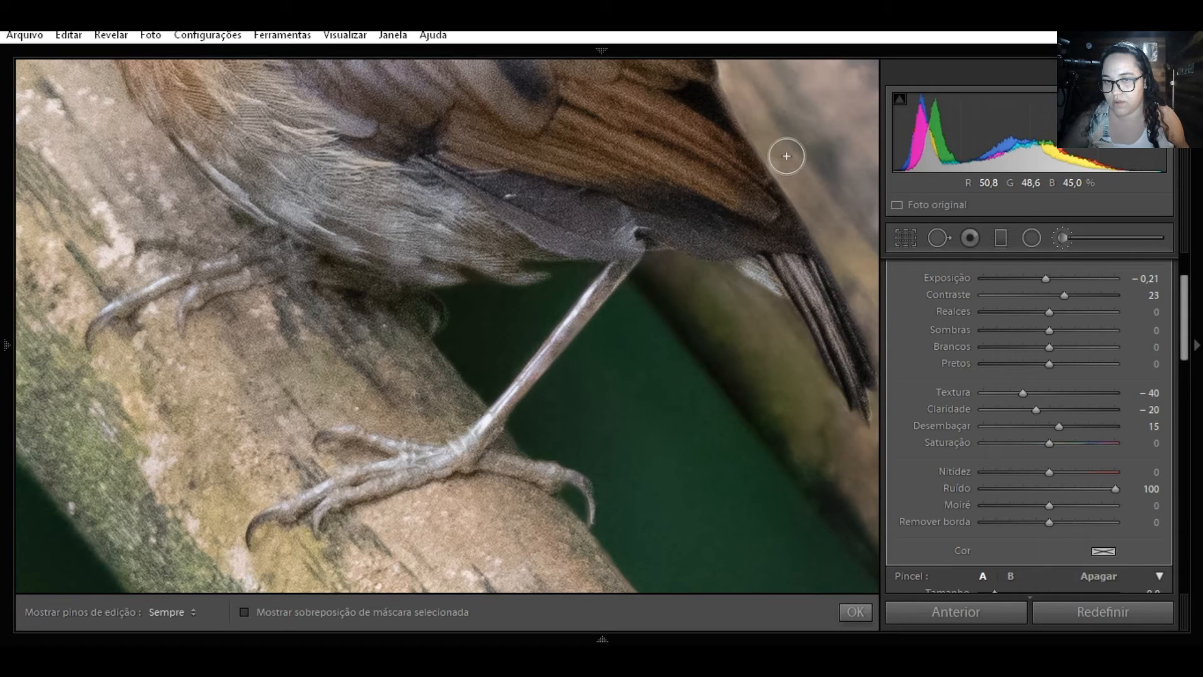
left_click(866, 614)
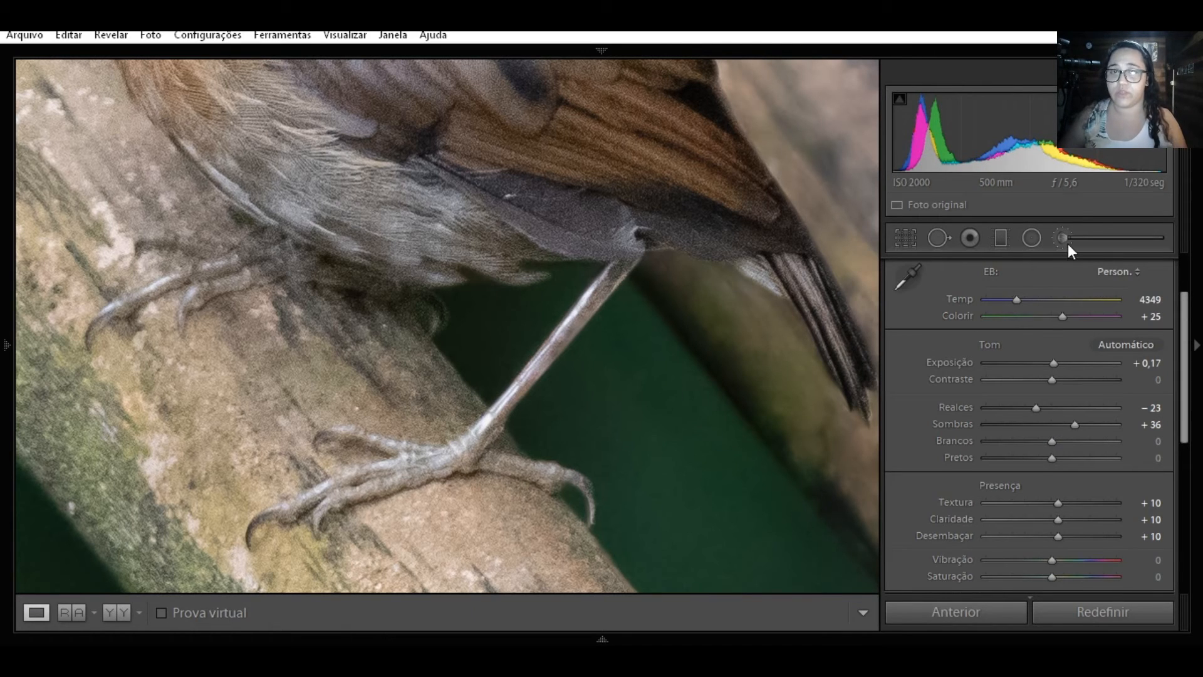
left_click(693, 360)
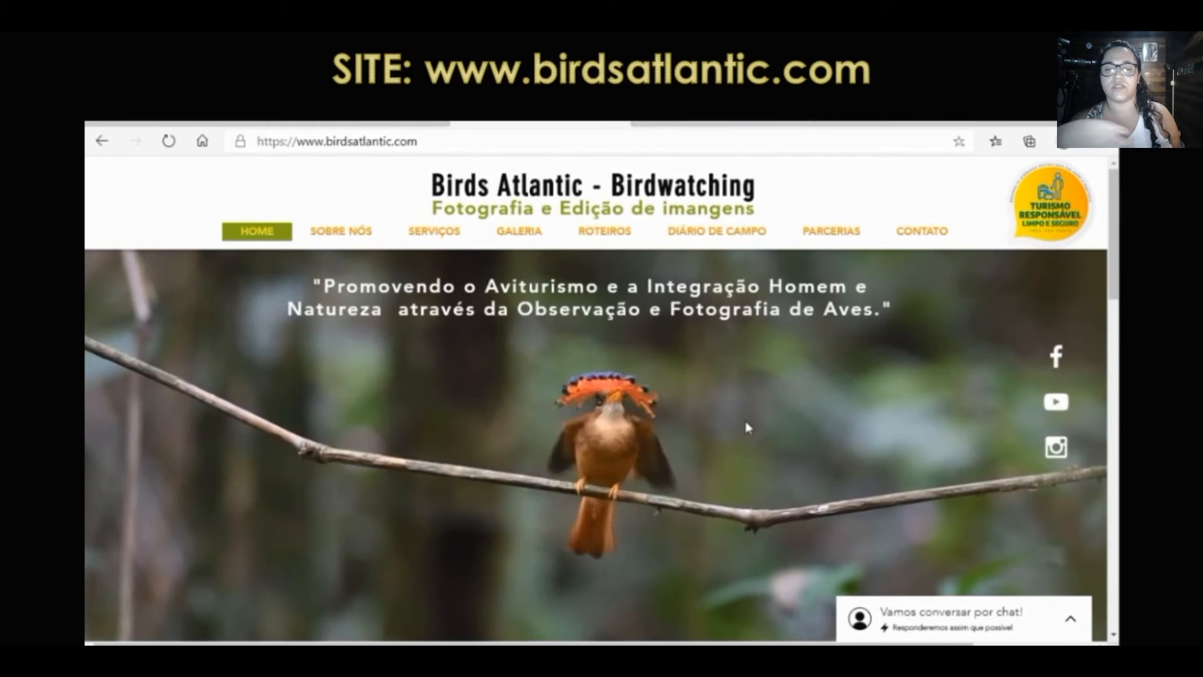
scroll(747, 427, "down", 6)
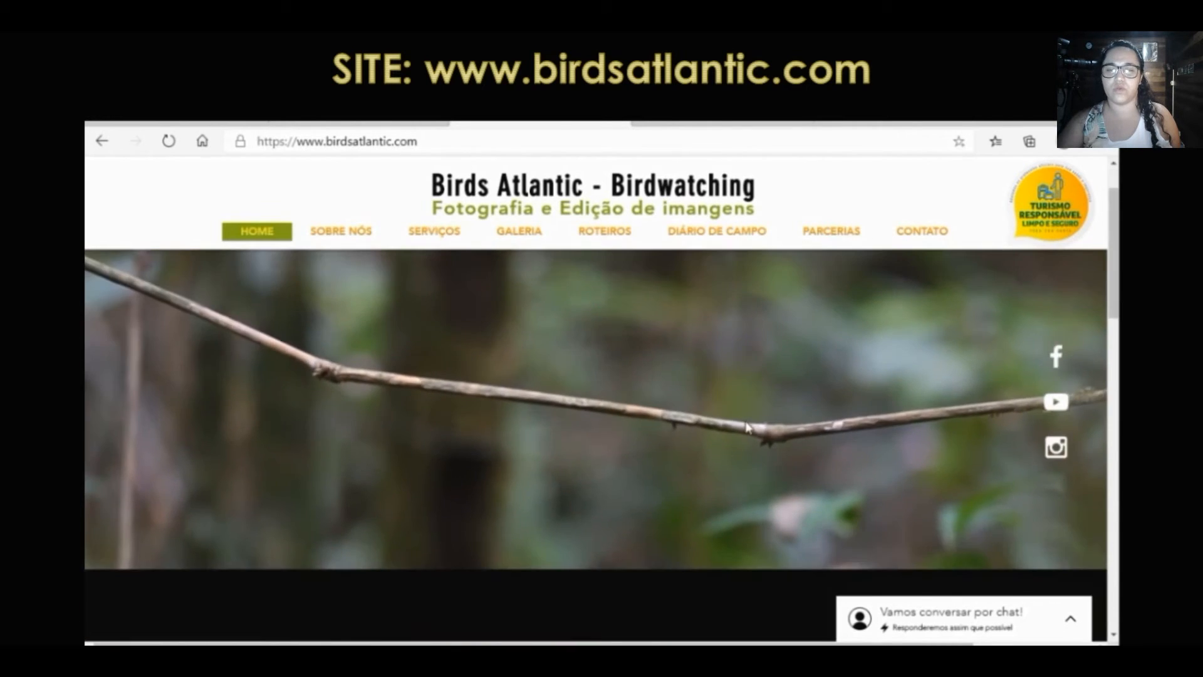
scroll(747, 427, "up", 1)
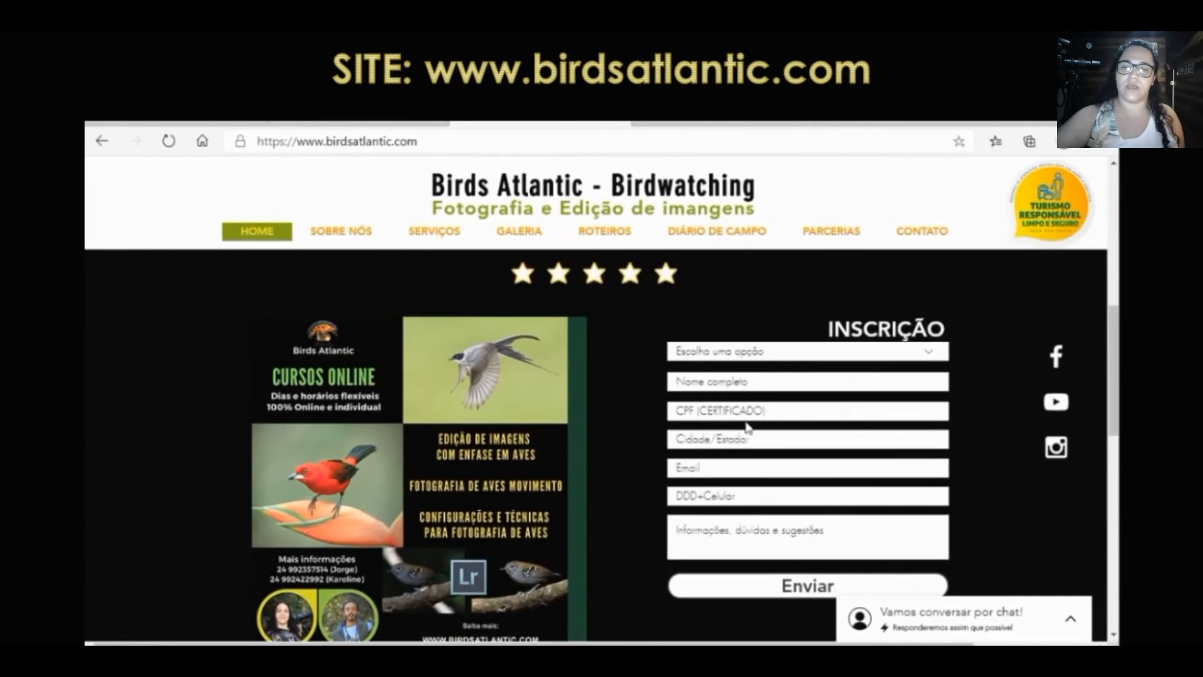
scroll(747, 428, "down", 6)
scroll(747, 427, "down", 4)
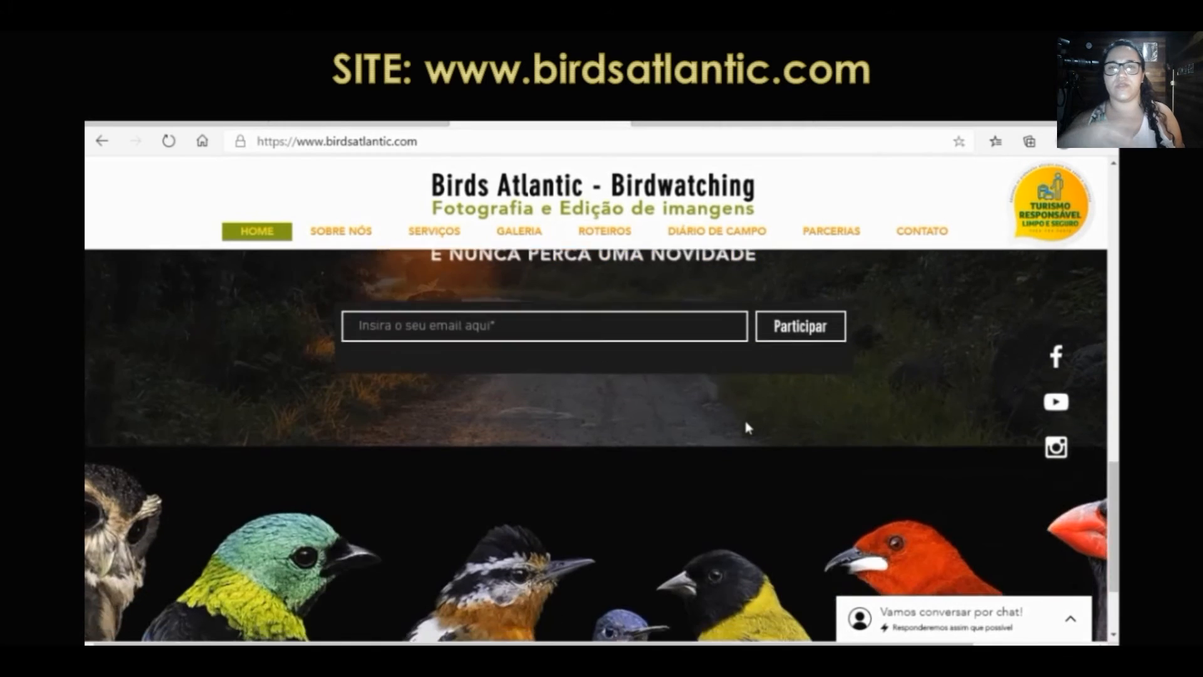
scroll(747, 427, "up", 5)
scroll(745, 428, "down", 1)
scroll(697, 405, "up", 3)
mouse_move(377, 242)
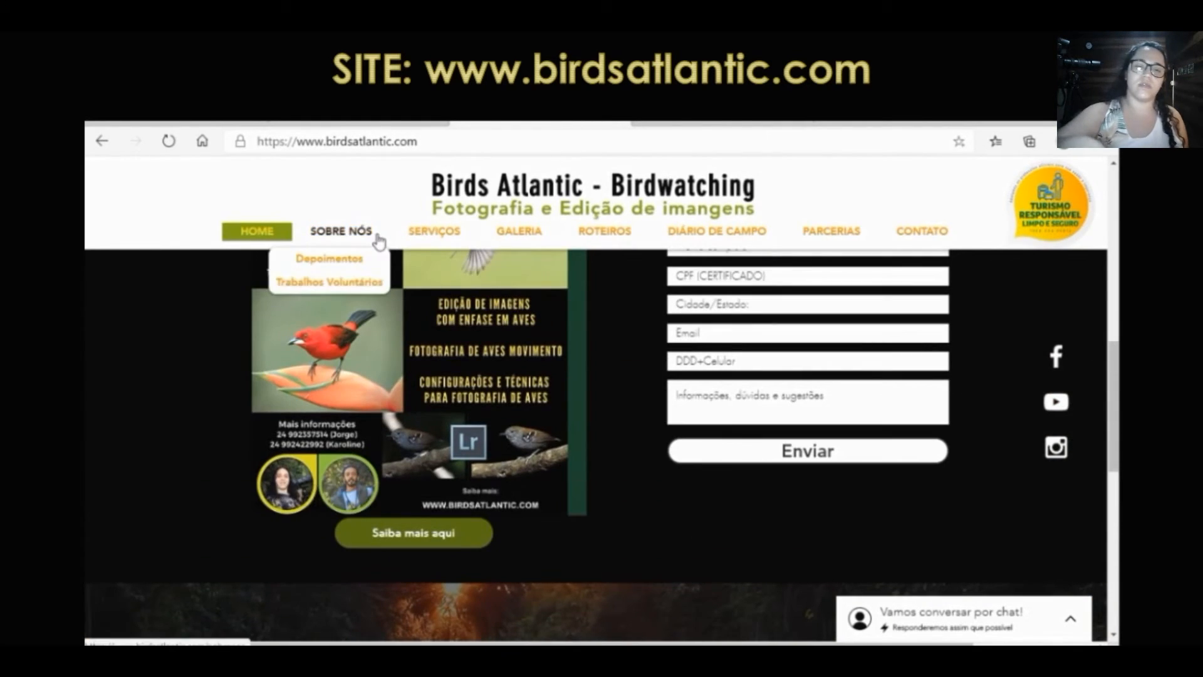
Step: Open the Sobre Nós page and look through the guides' presentation and their areas of activity
left_click(363, 236)
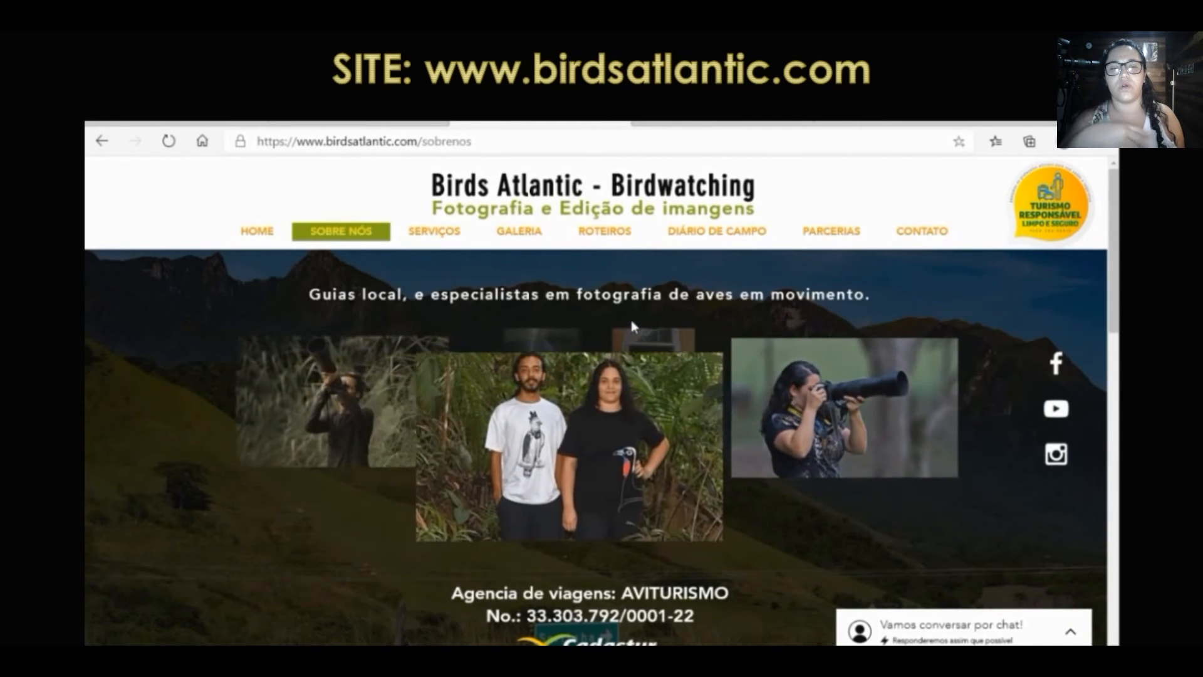
scroll(633, 326, "down", 15)
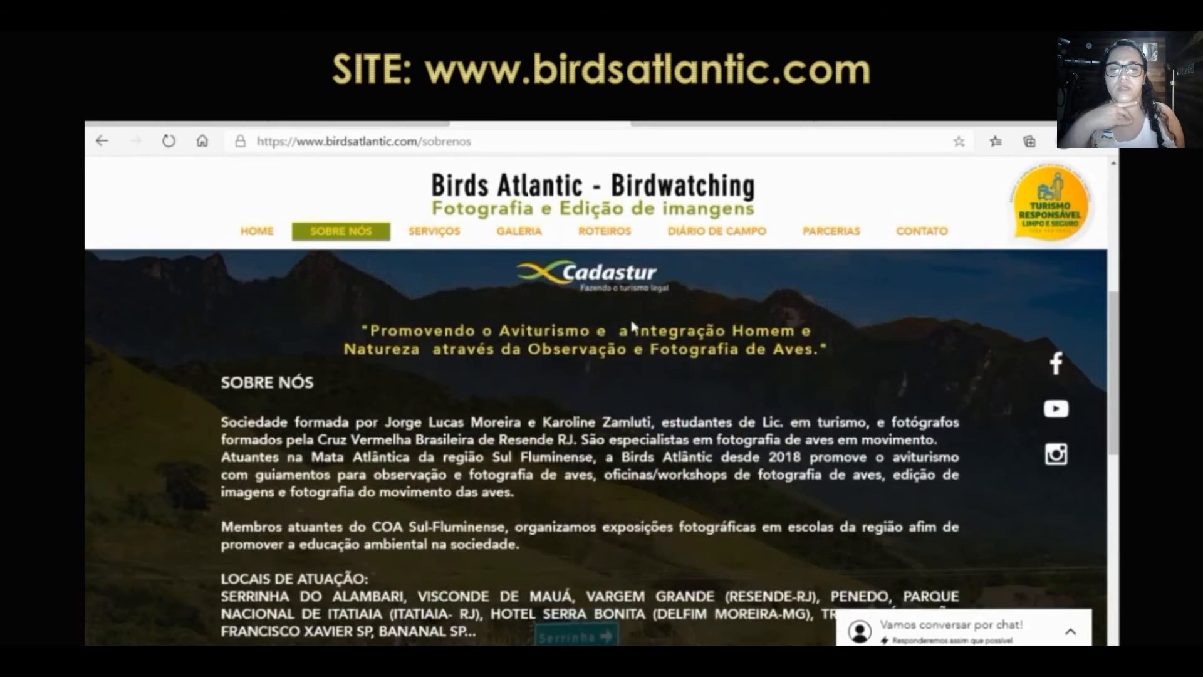
scroll(633, 325, "up", 15)
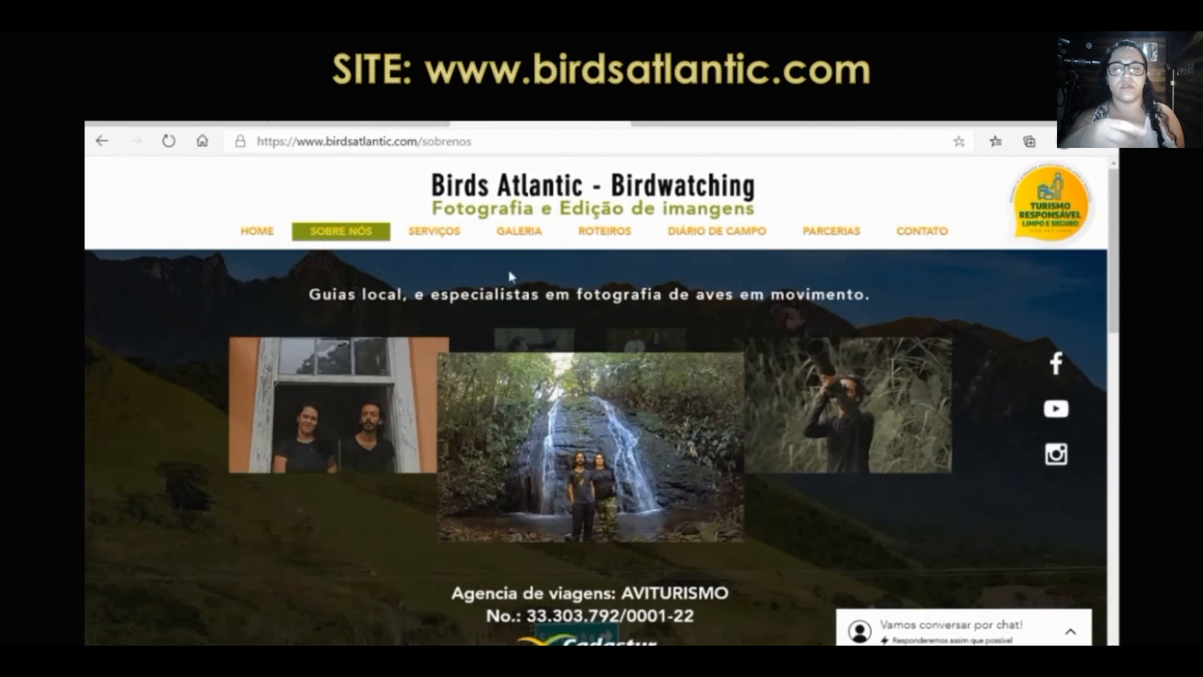
Step: Open the Serviços page and look through the in-person services, the online courses and the image editing service
left_click(432, 233)
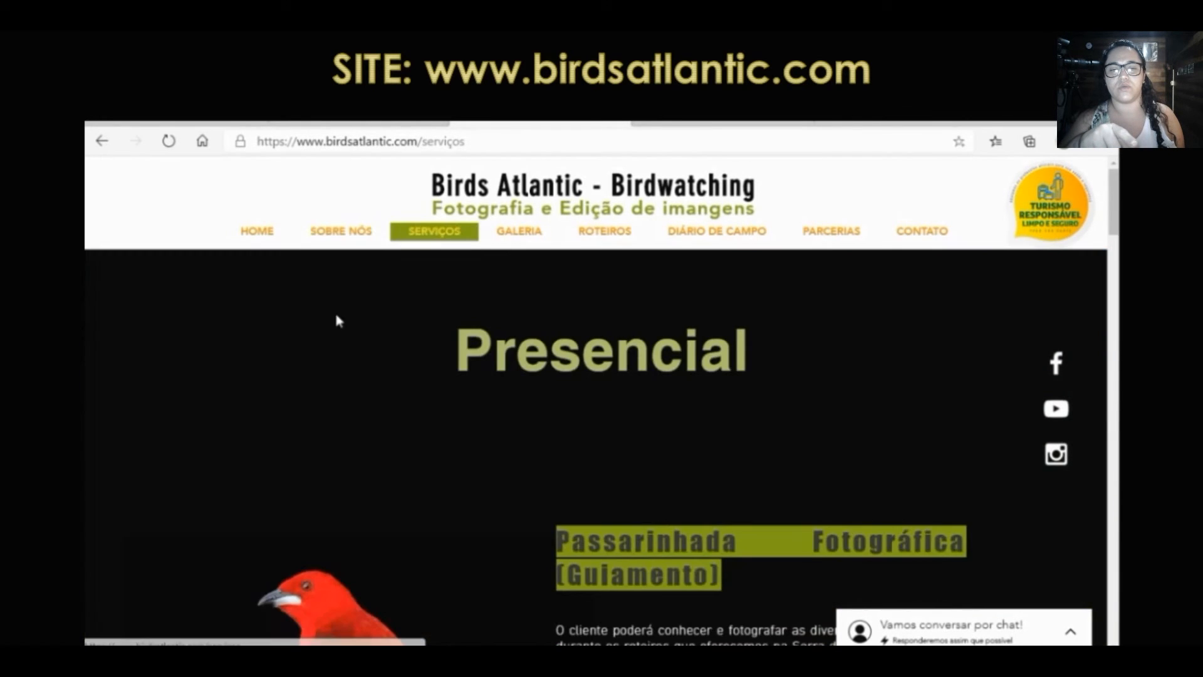
scroll(299, 322, "down", 5)
scroll(302, 331, "down", 12)
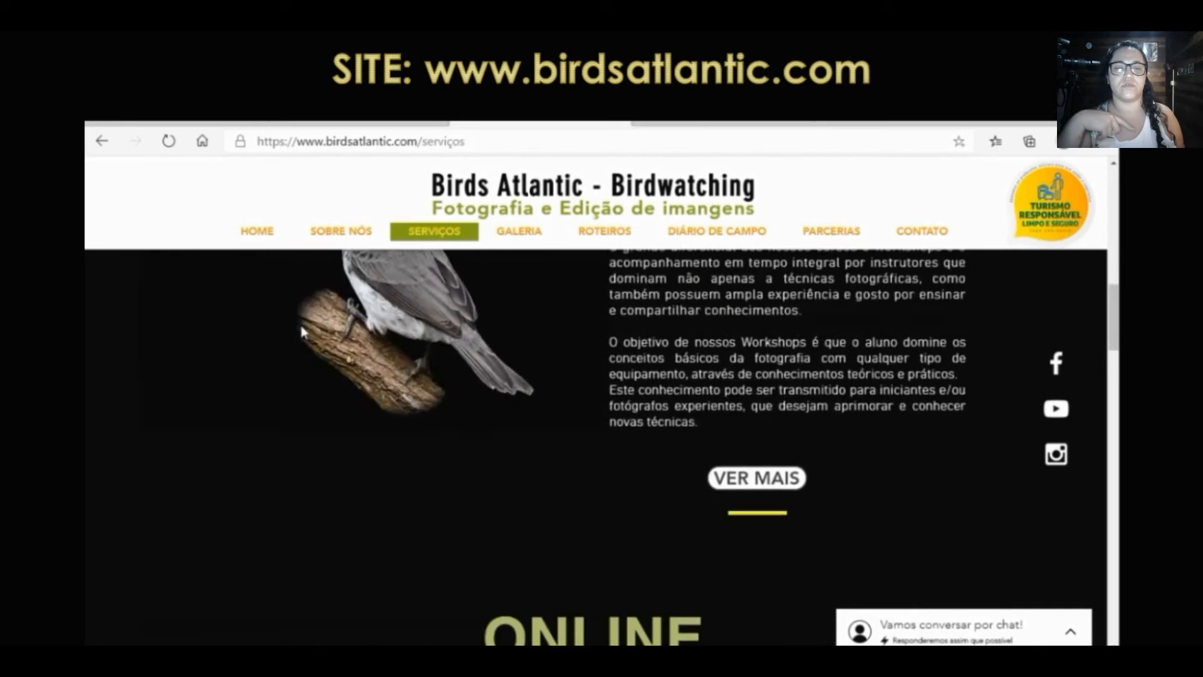
scroll(301, 331, "down", 5)
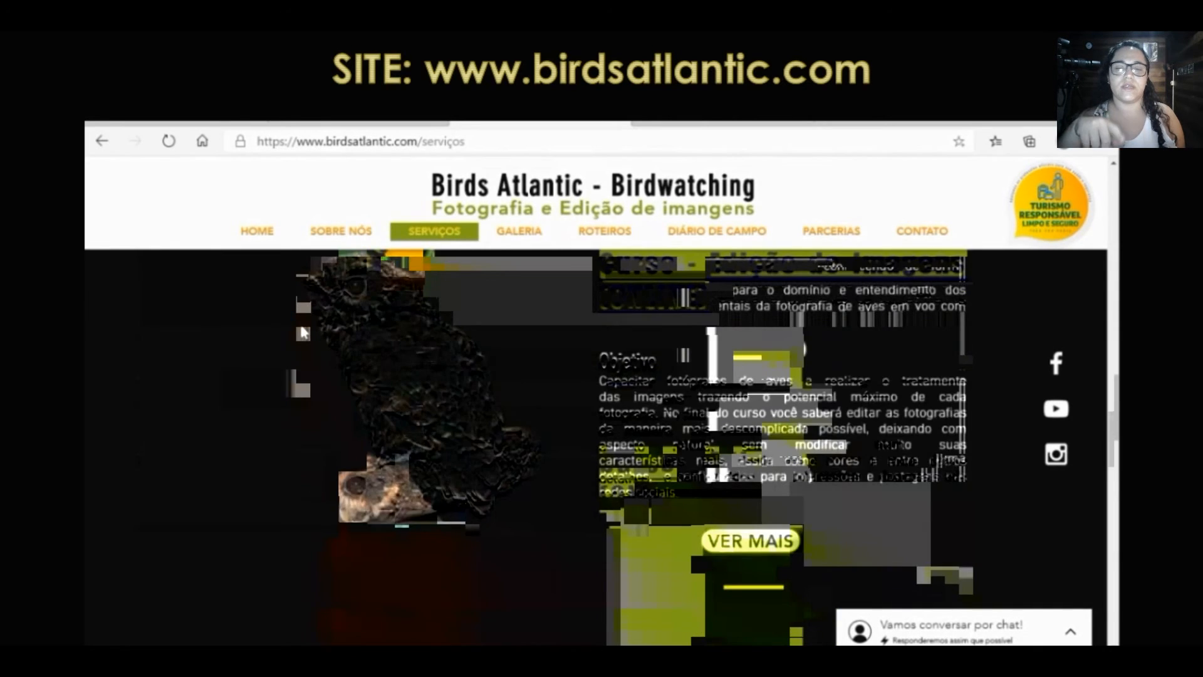
scroll(301, 331, "down", 5)
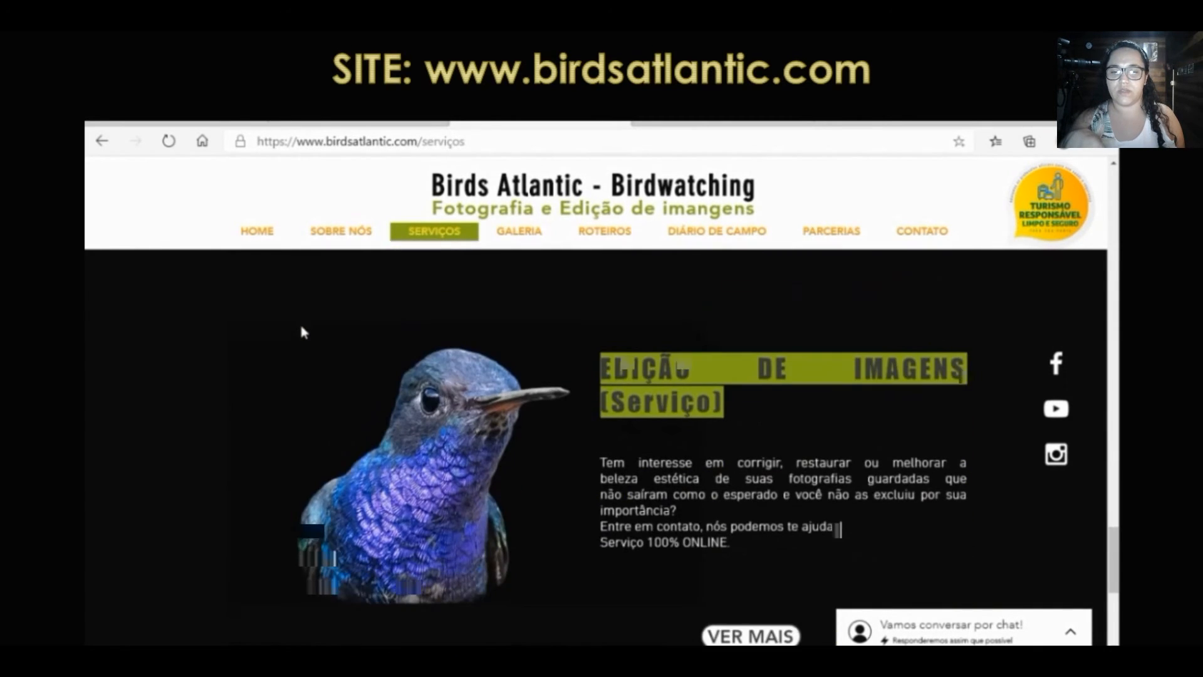
Step: Look through the Aves em Movimento photos on the Galeria page and the Serra do Mar itineraries on the Roteiros page
left_click(519, 233)
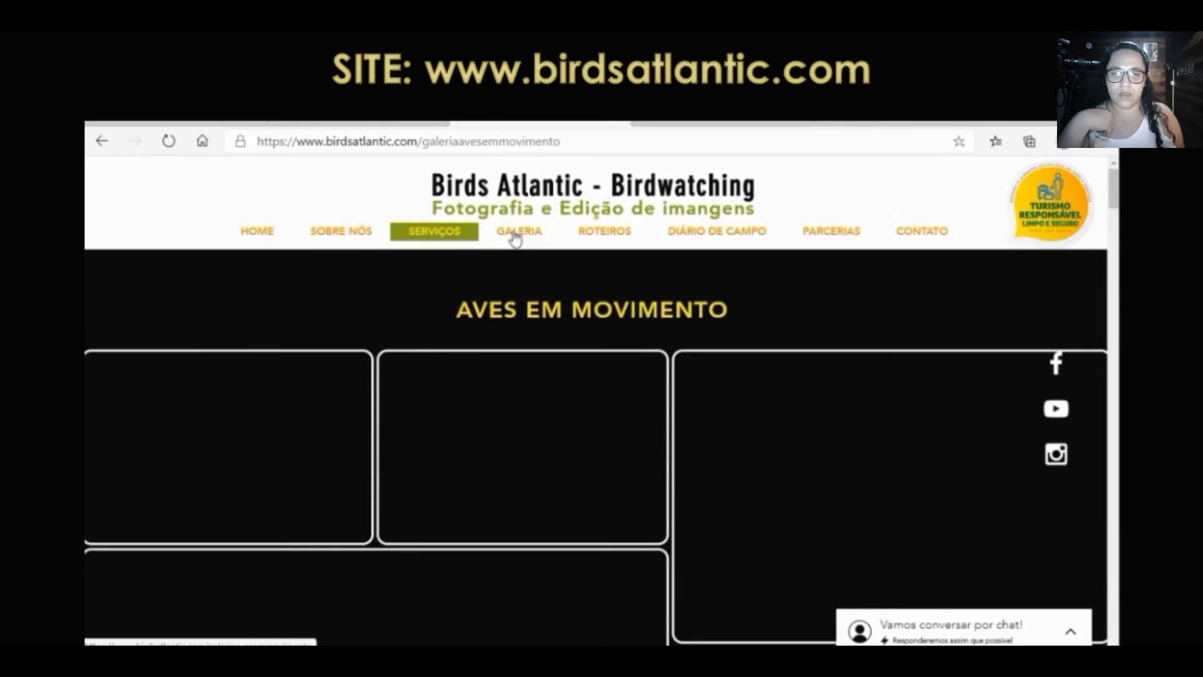
scroll(787, 282, "down", 8)
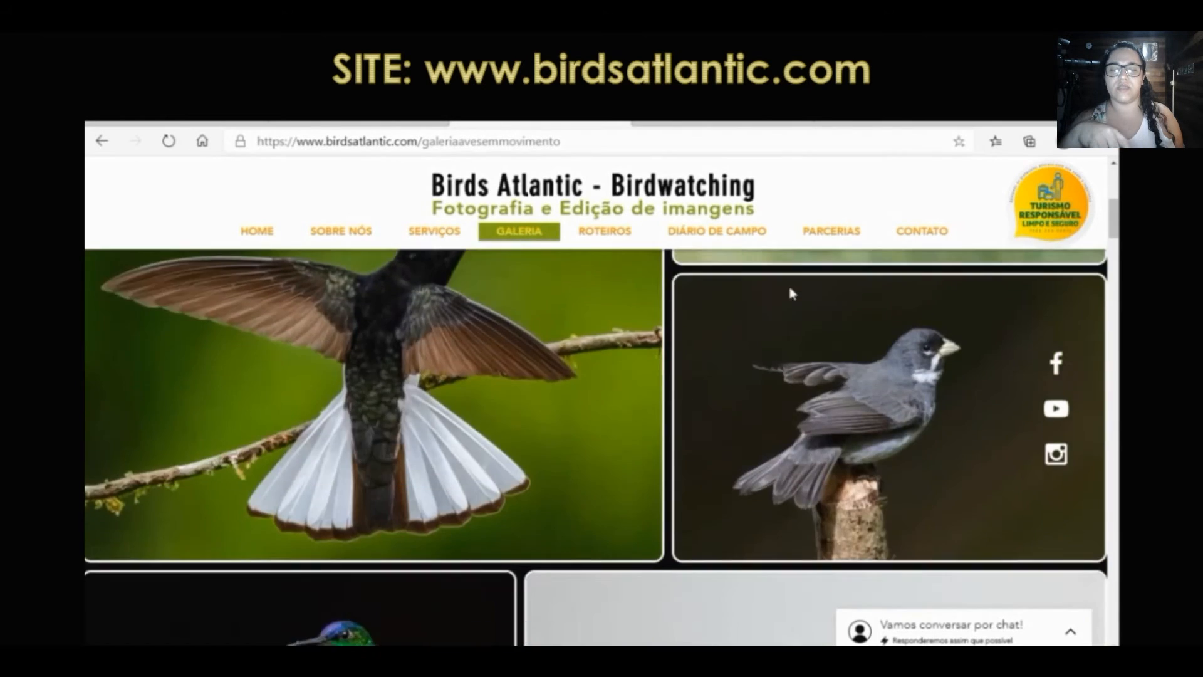
scroll(788, 283, "down", 6)
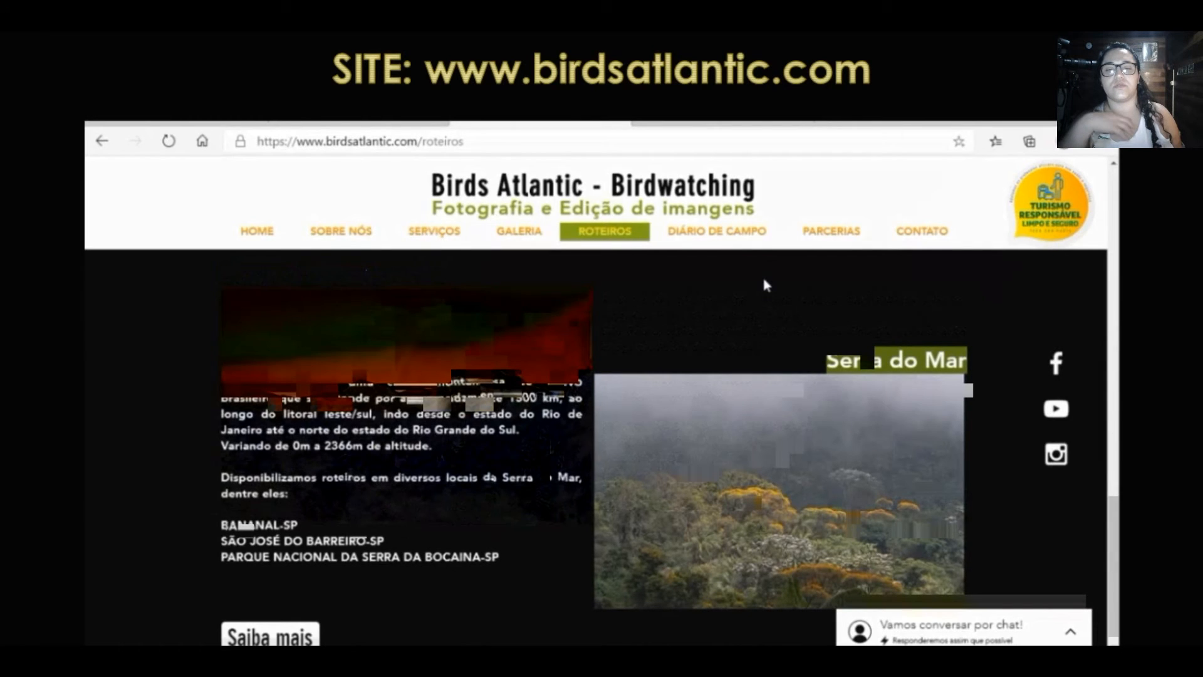
scroll(758, 263, "up", 5)
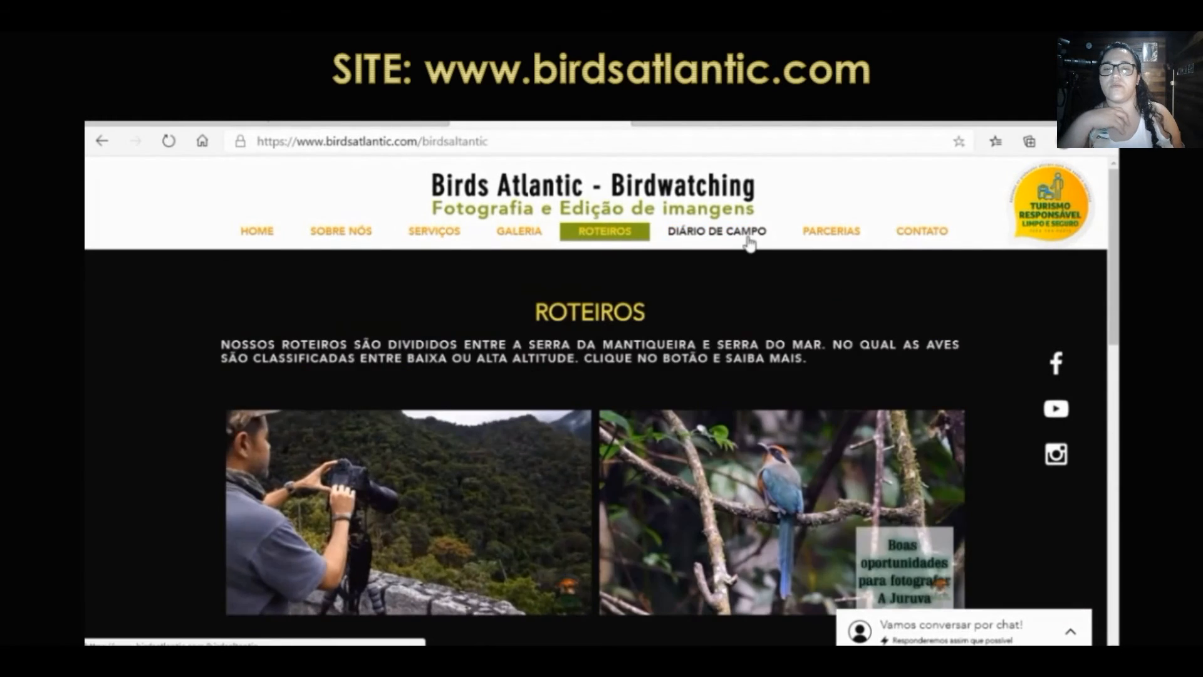
Step: Look through the Diário de Campo blog posts and open the Contato page
left_click(747, 237)
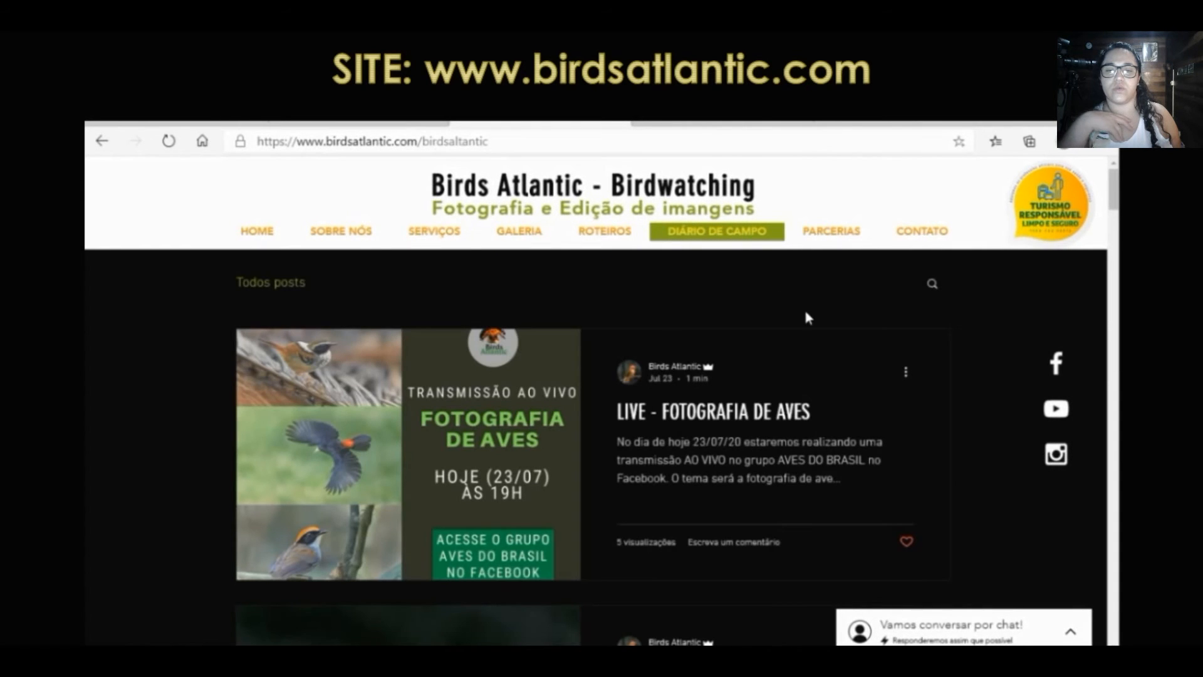
scroll(805, 311, "down", 5)
scroll(808, 316, "down", 3)
scroll(807, 316, "up", 6)
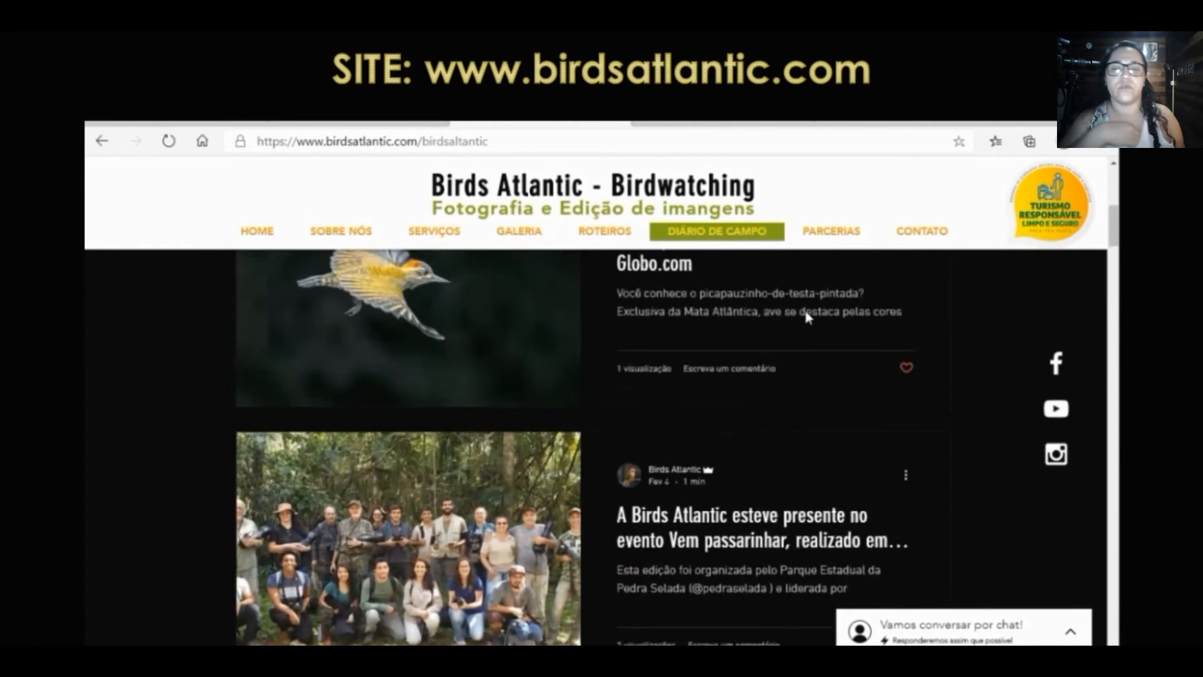
mouse_move(824, 235)
scroll(762, 325, "down", 15)
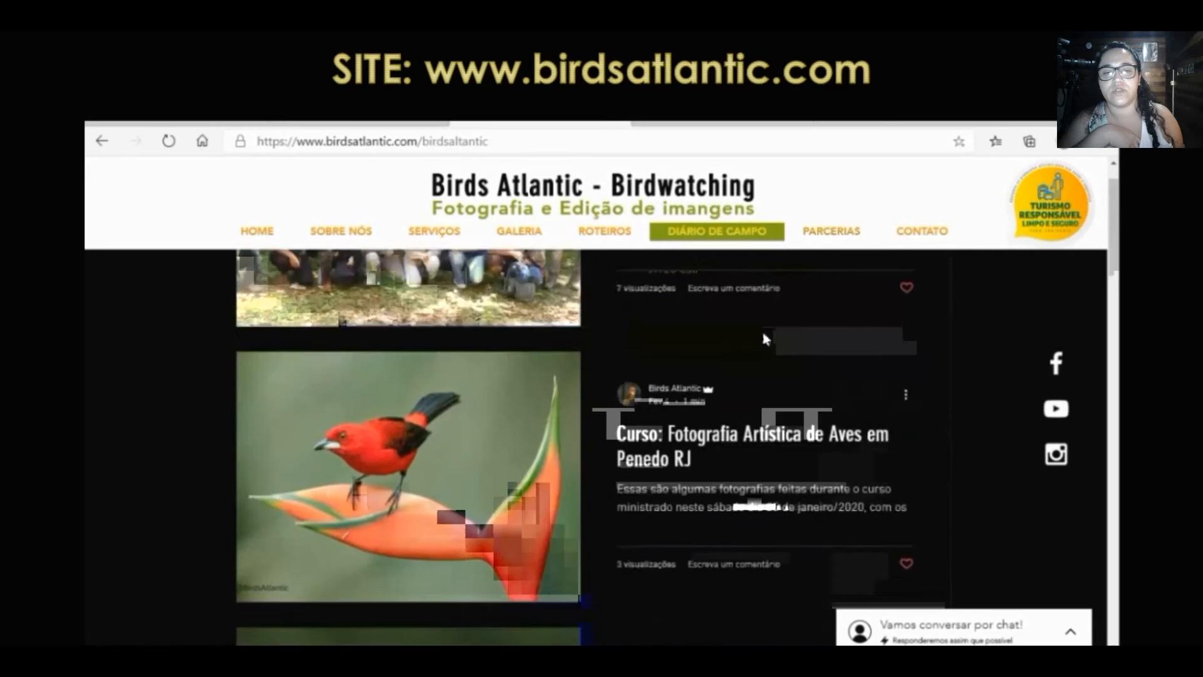
scroll(764, 340, "down", 2)
left_click(921, 230)
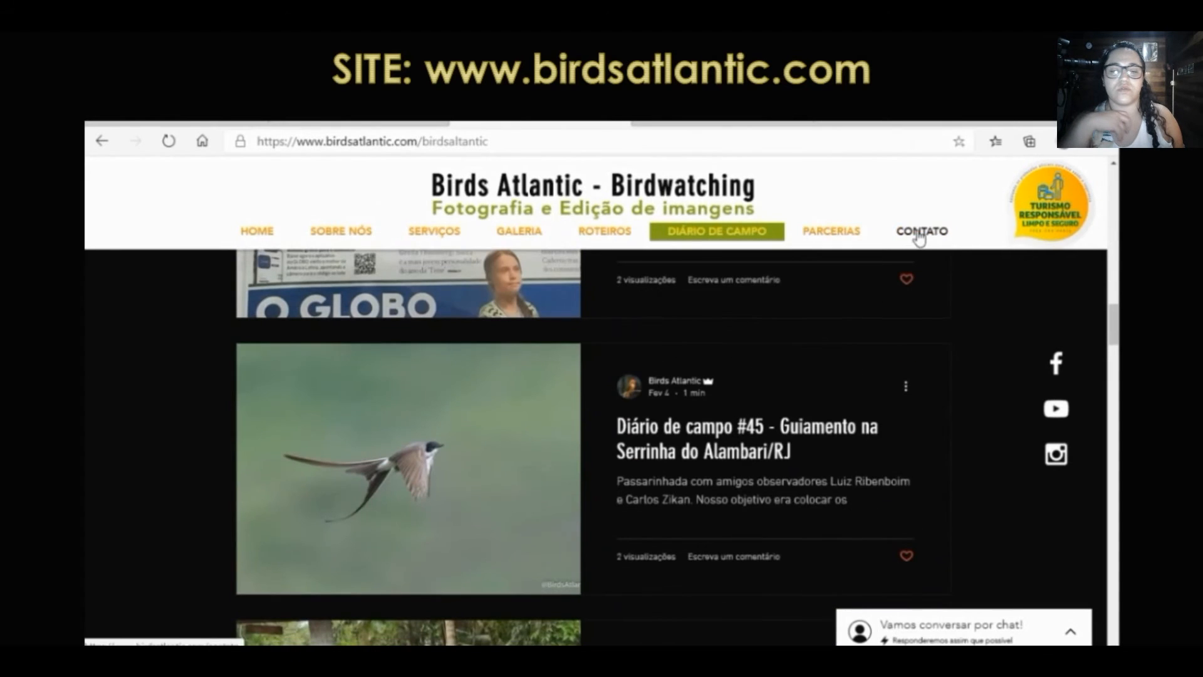
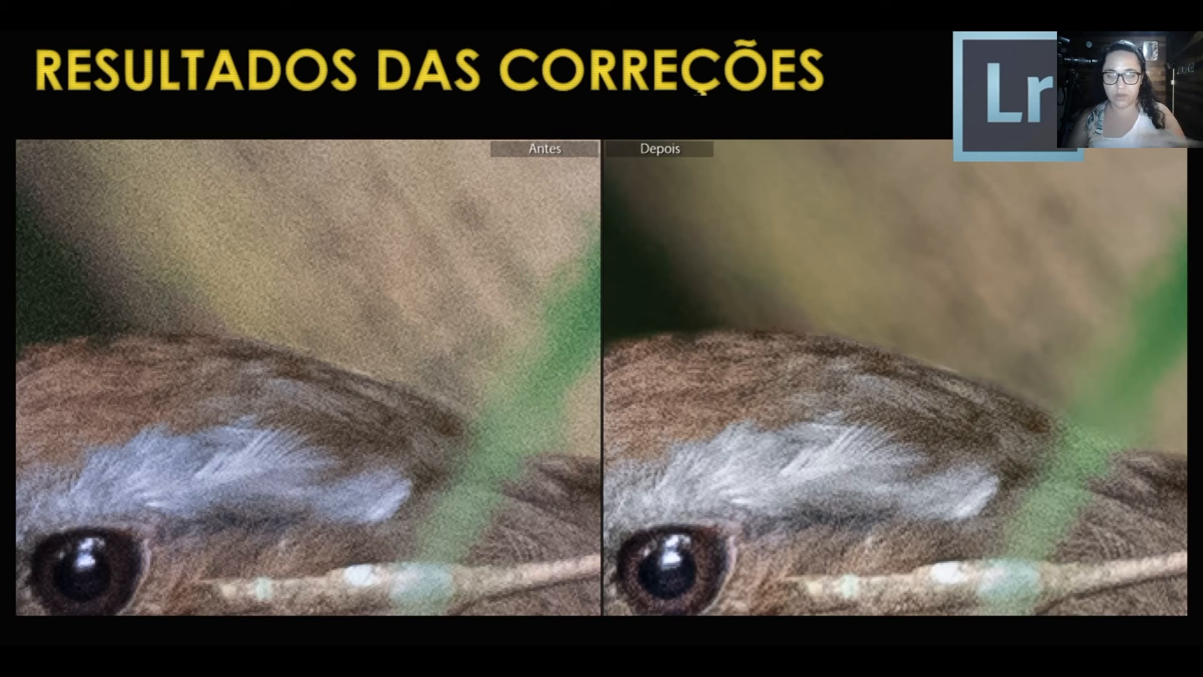
Step: Switch to Photoshop, choose the Clone Stamp tool with 90% opacity and 90% flow, and zoom in on the bird's head and back
key("Right")
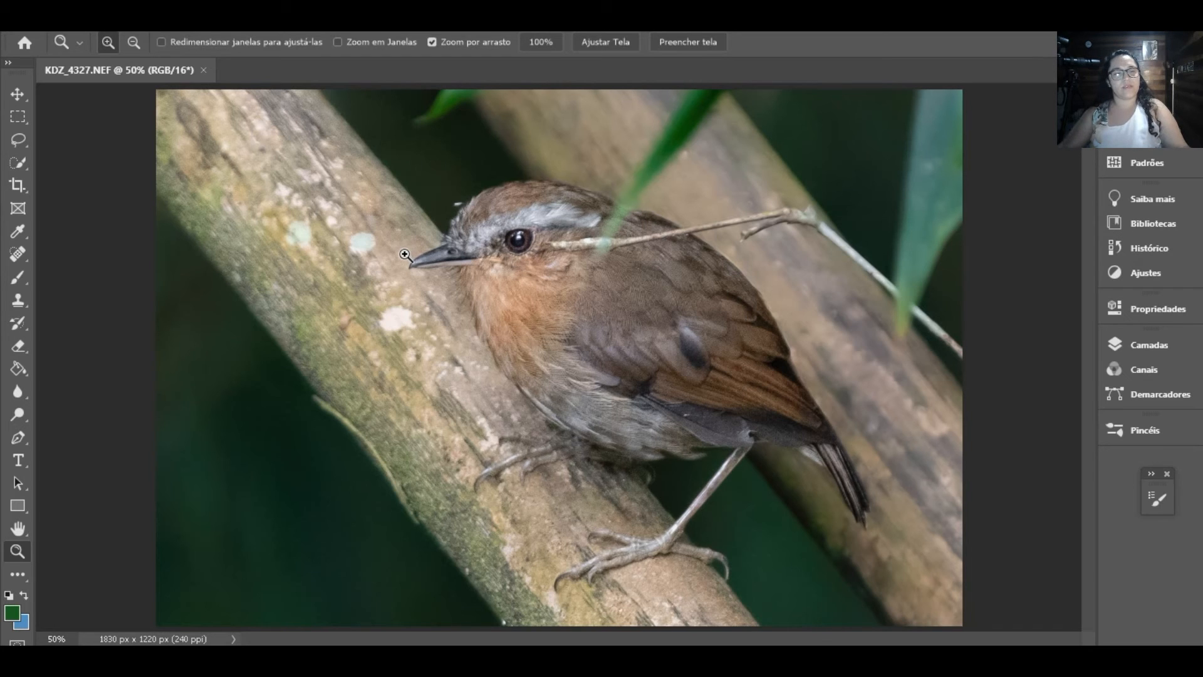
left_click(22, 302)
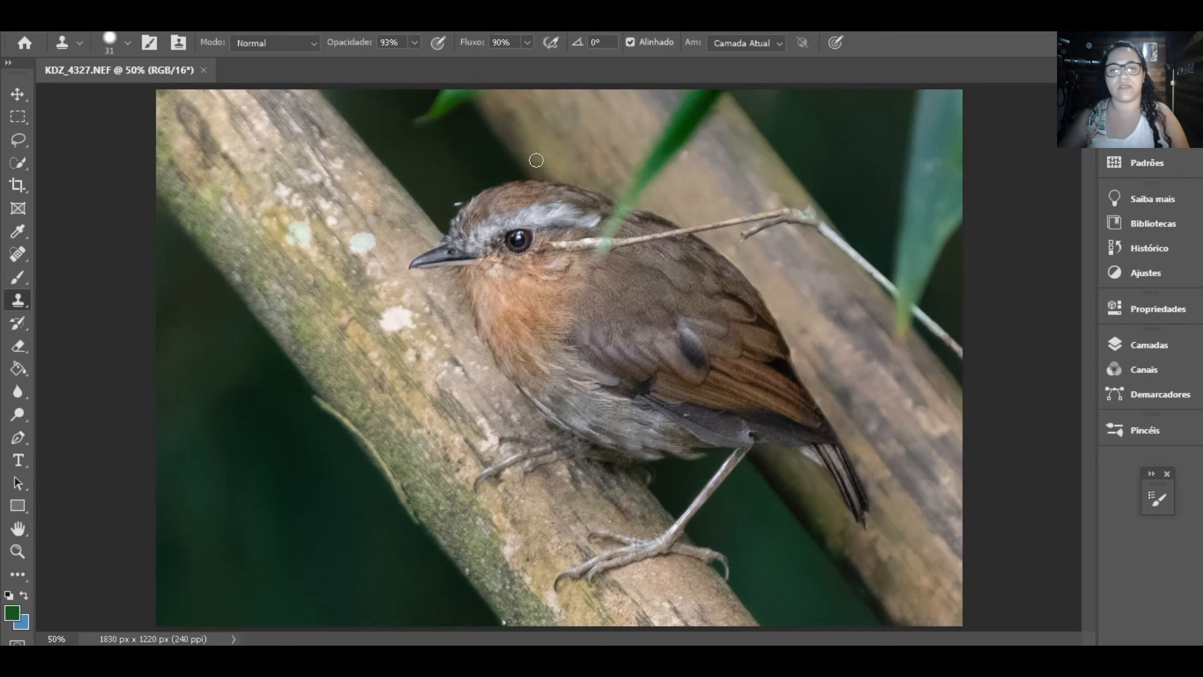
scroll(612, 248, "up", 3)
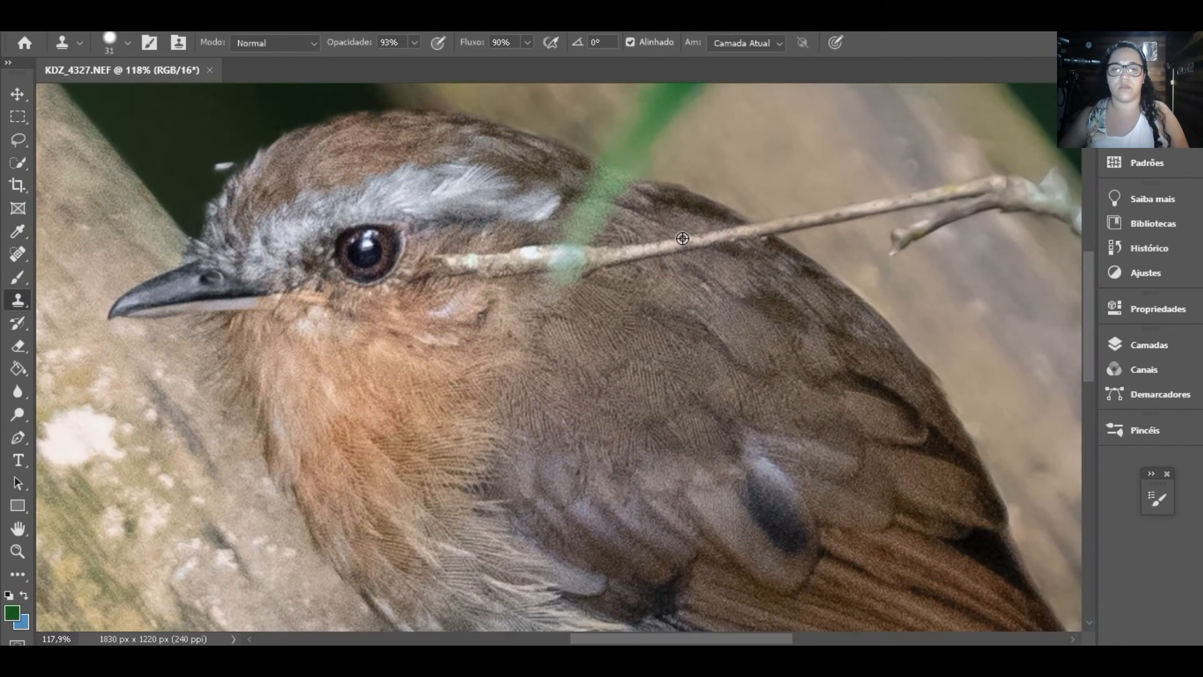
left_click_drag(657, 277, 672, 340)
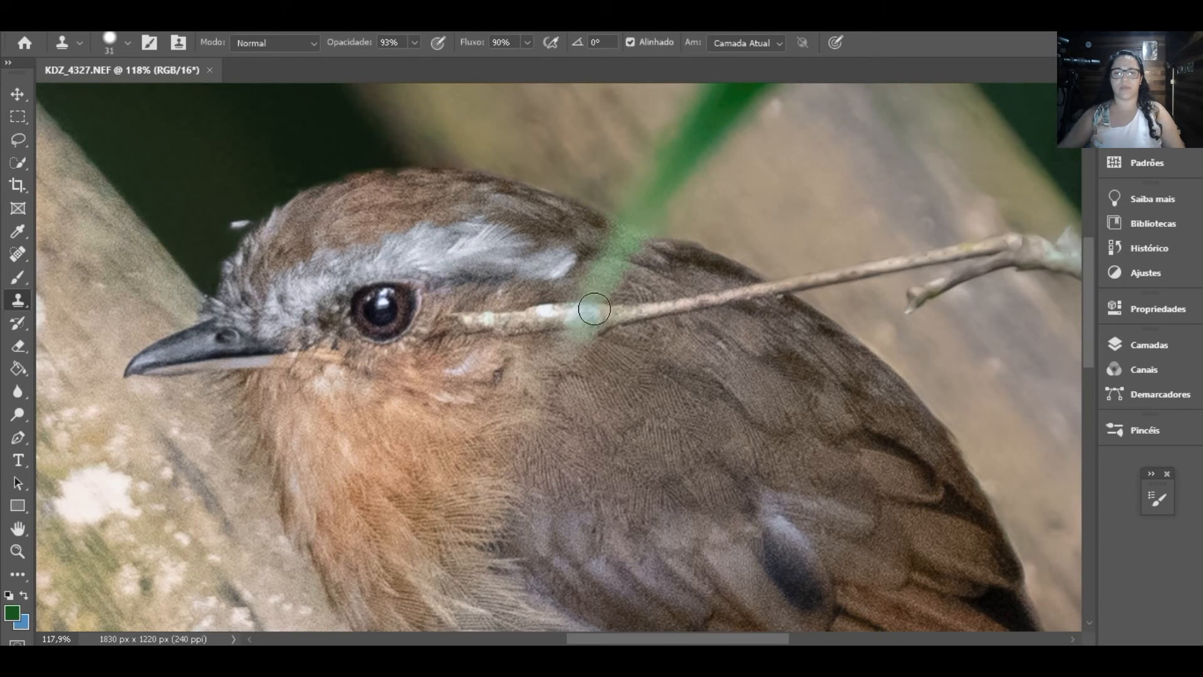
left_click(414, 44)
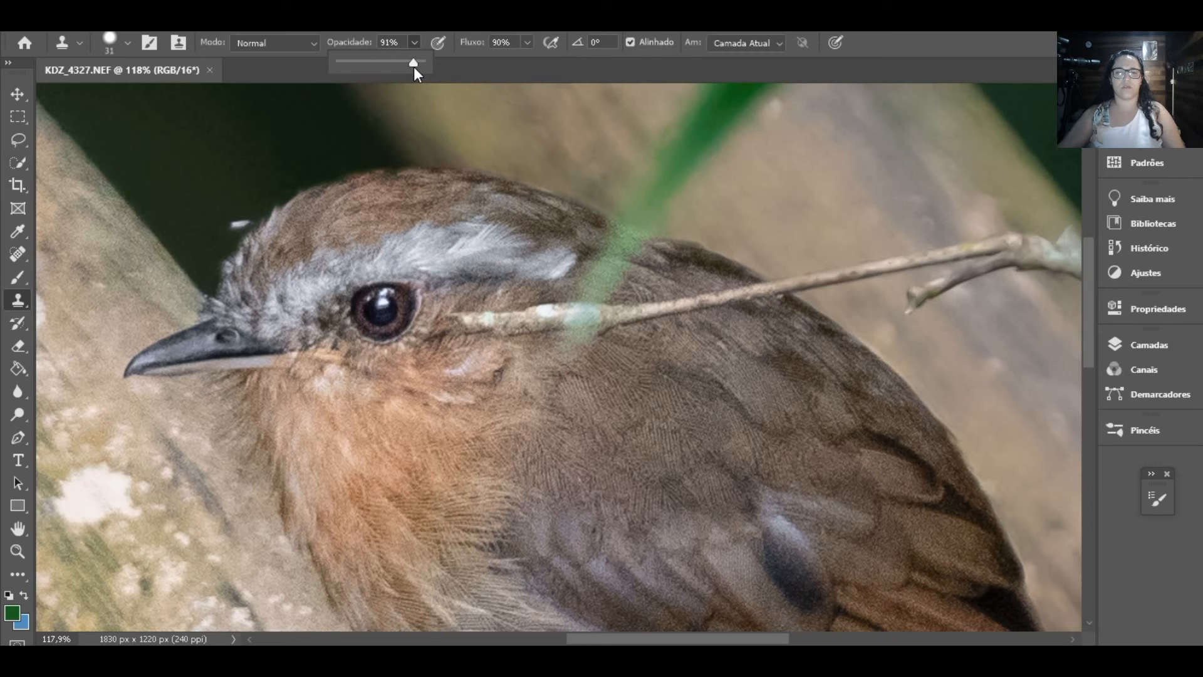
left_click(530, 41)
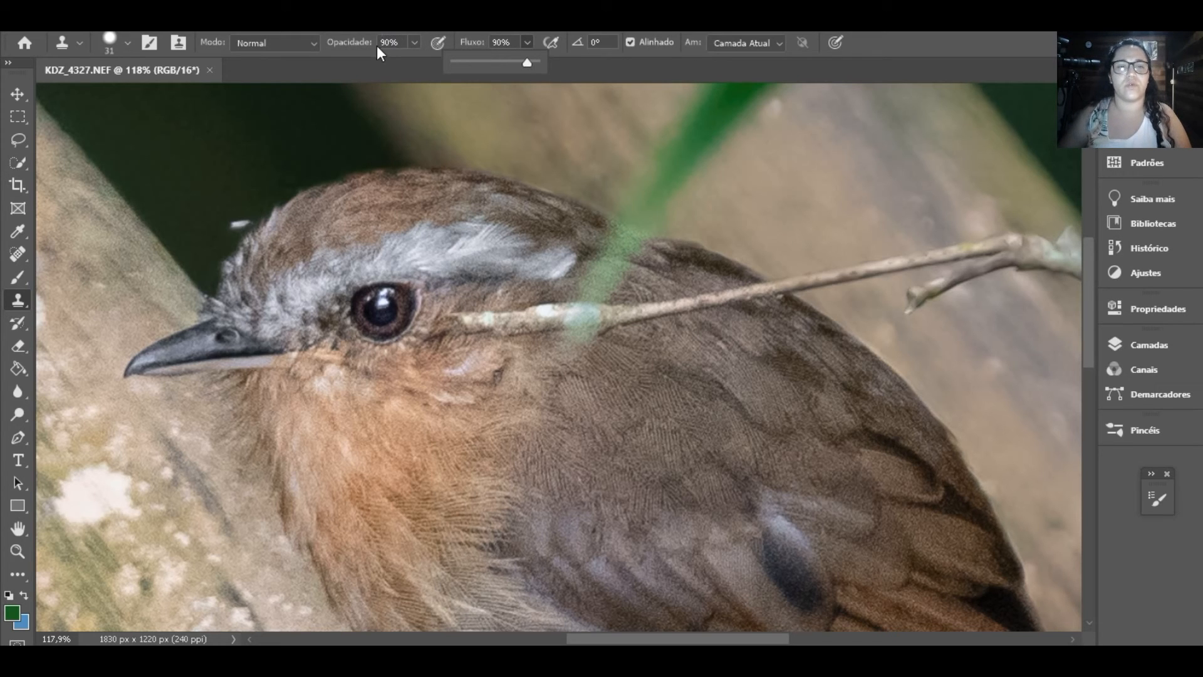
left_click(424, 58)
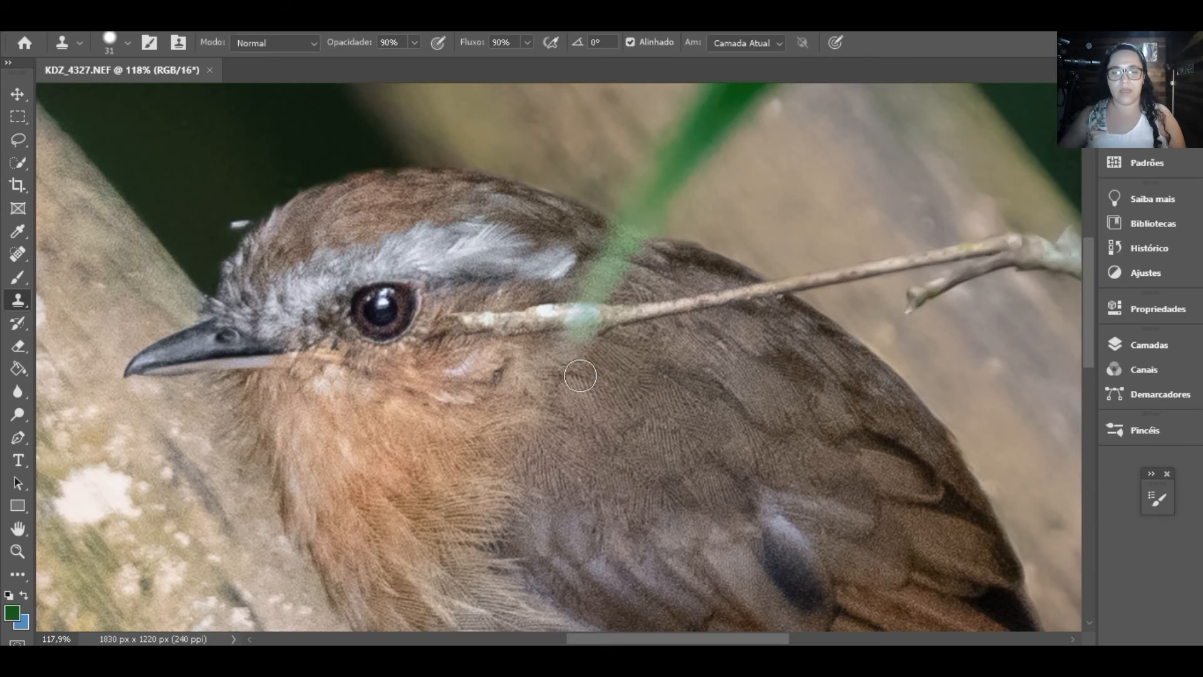
Step: Set the Clone Stamp brush size to 43 px
right_click(539, 385)
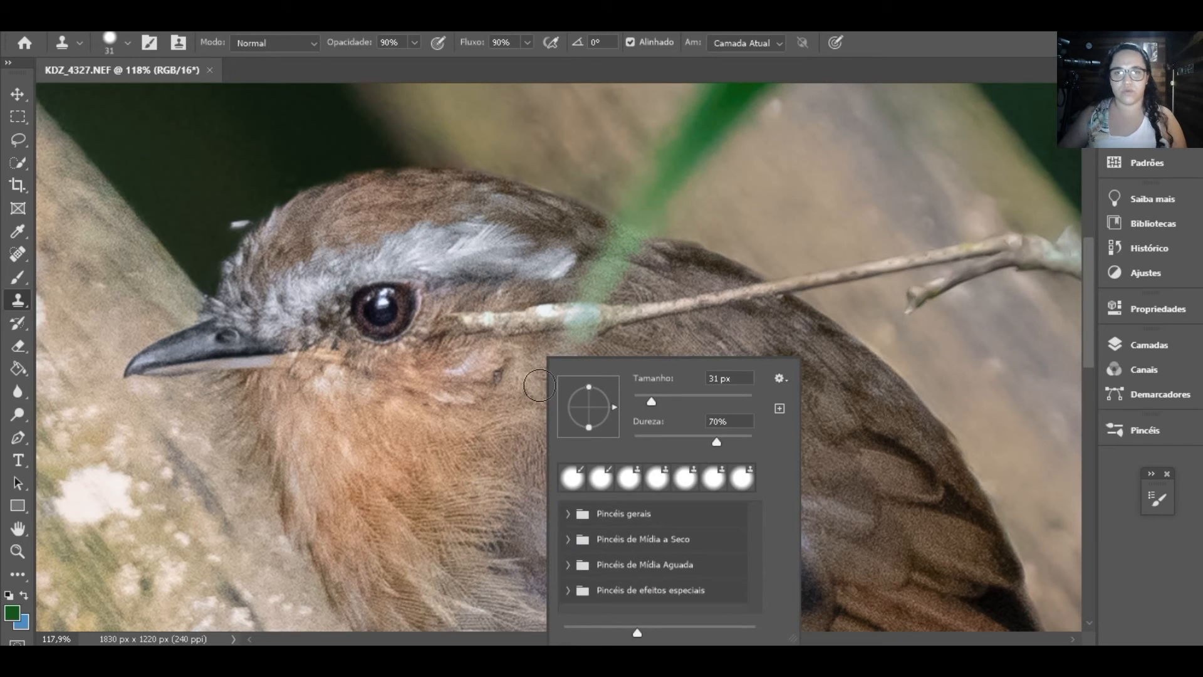
mouse_move(652, 403)
left_mouse_down()
mouse_move(668, 404)
mouse_move(652, 403)
left_mouse_up()
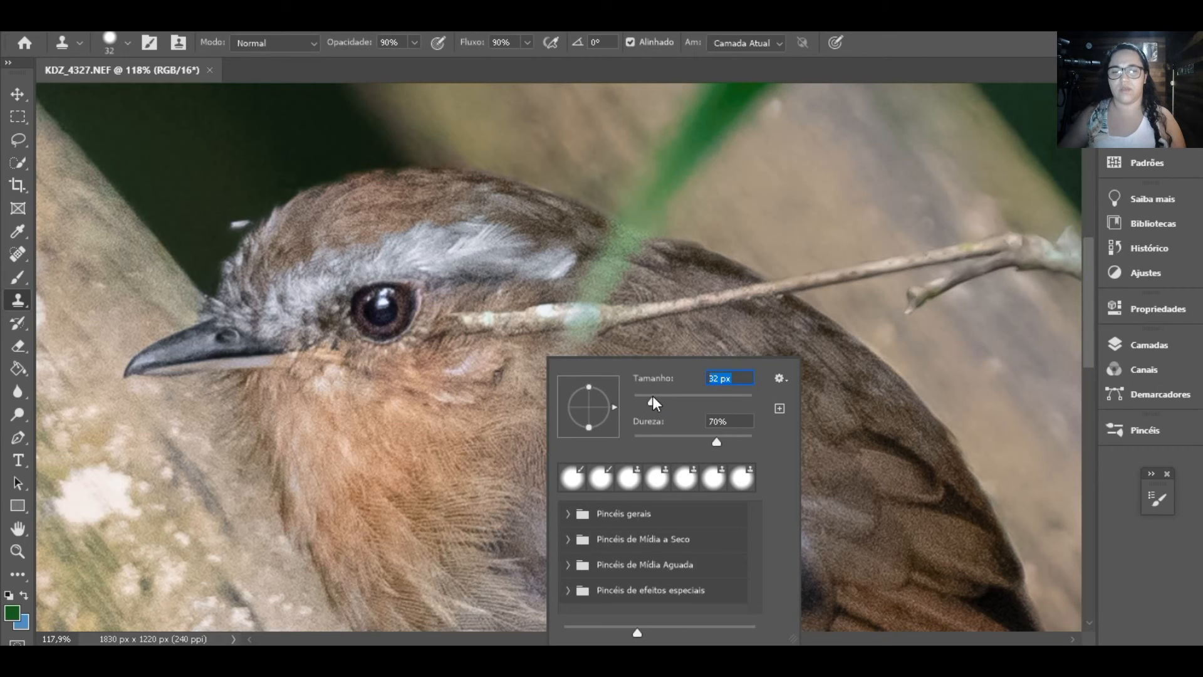
left_click_drag(655, 400, 694, 404)
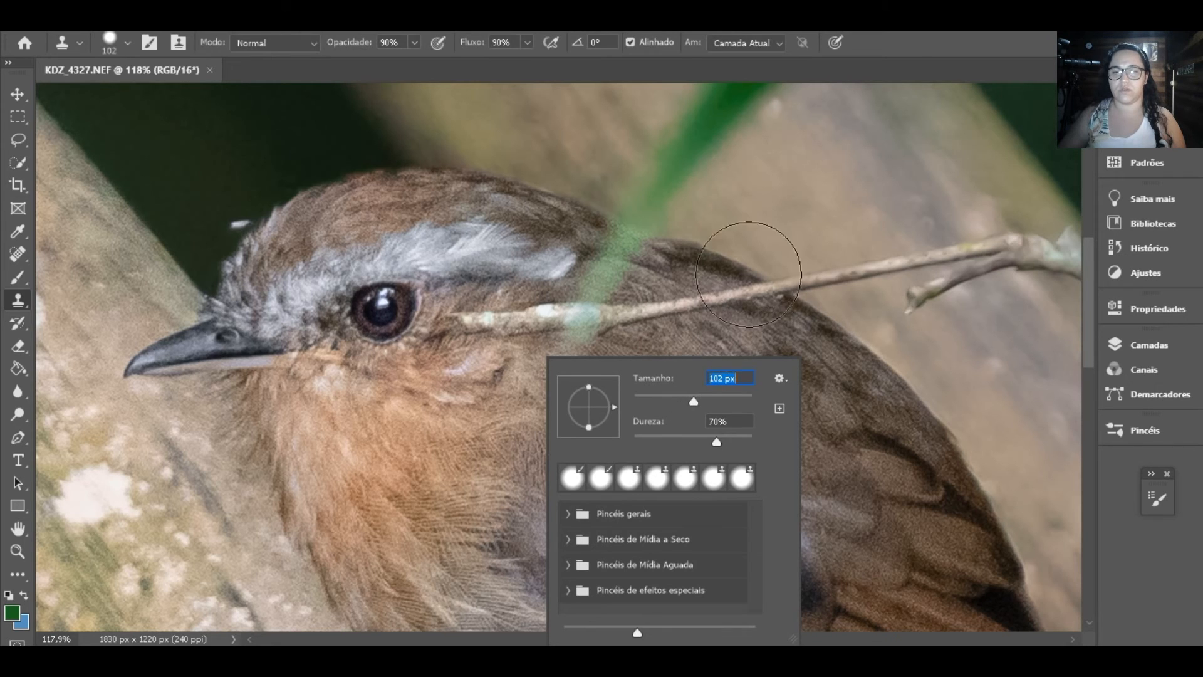
type("25")
key("Return")
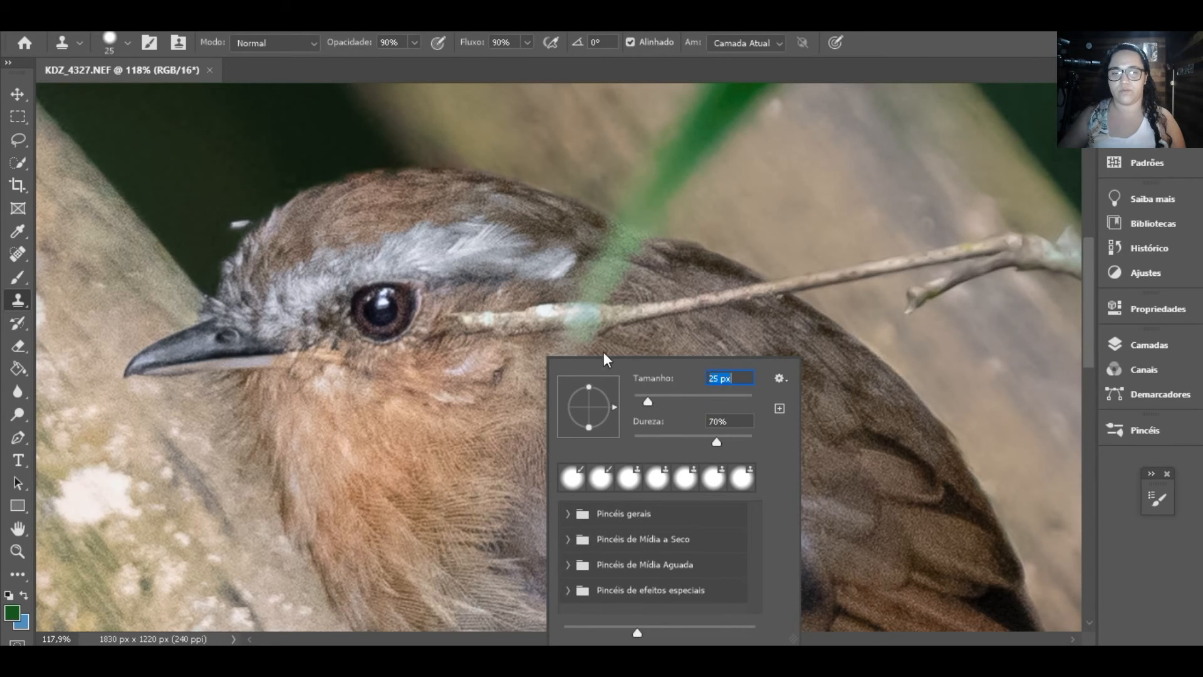
left_click_drag(648, 400, 678, 405)
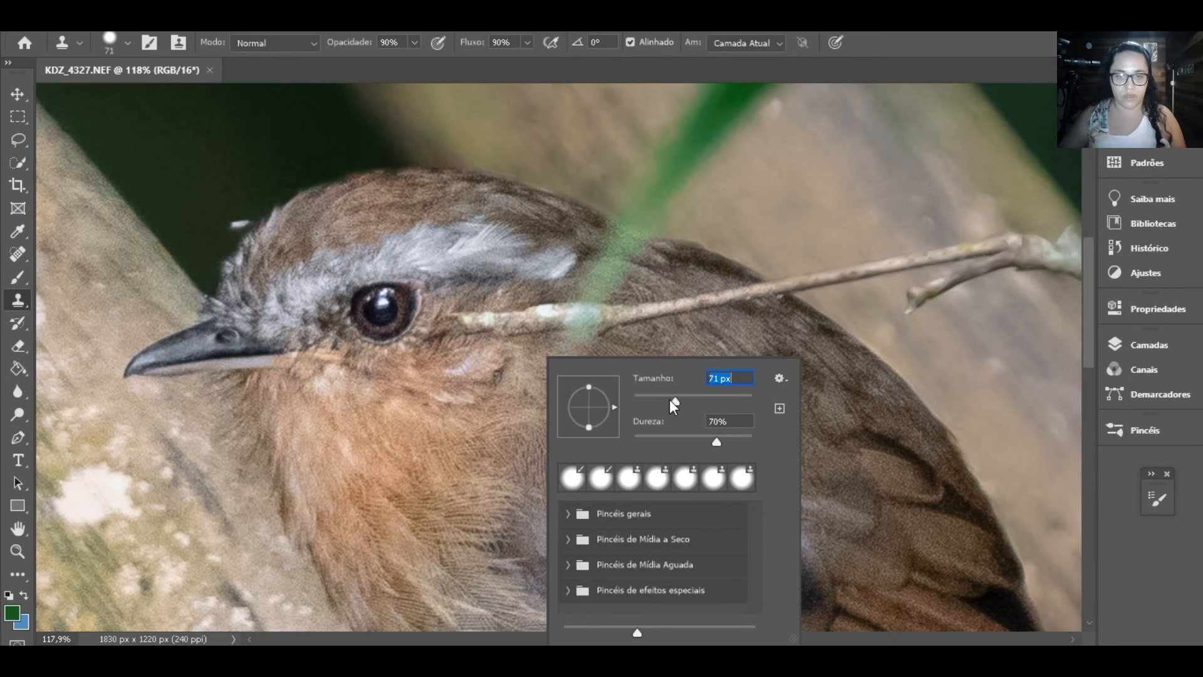
left_click_drag(671, 400, 664, 400)
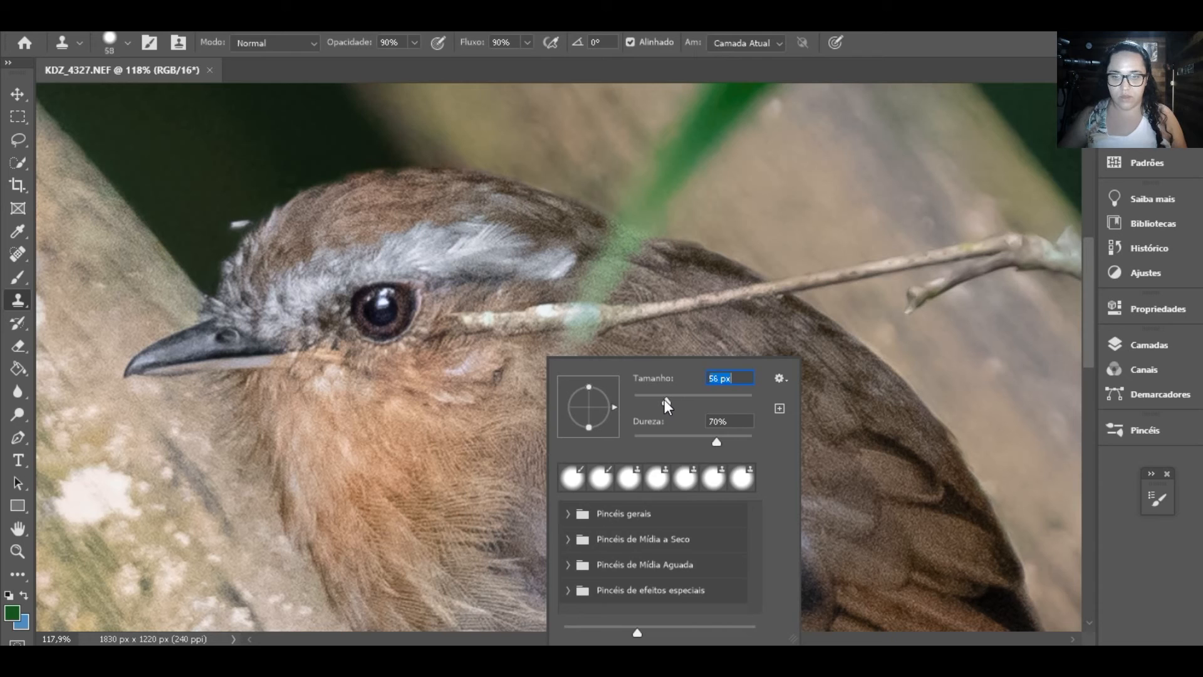
left_click(659, 399)
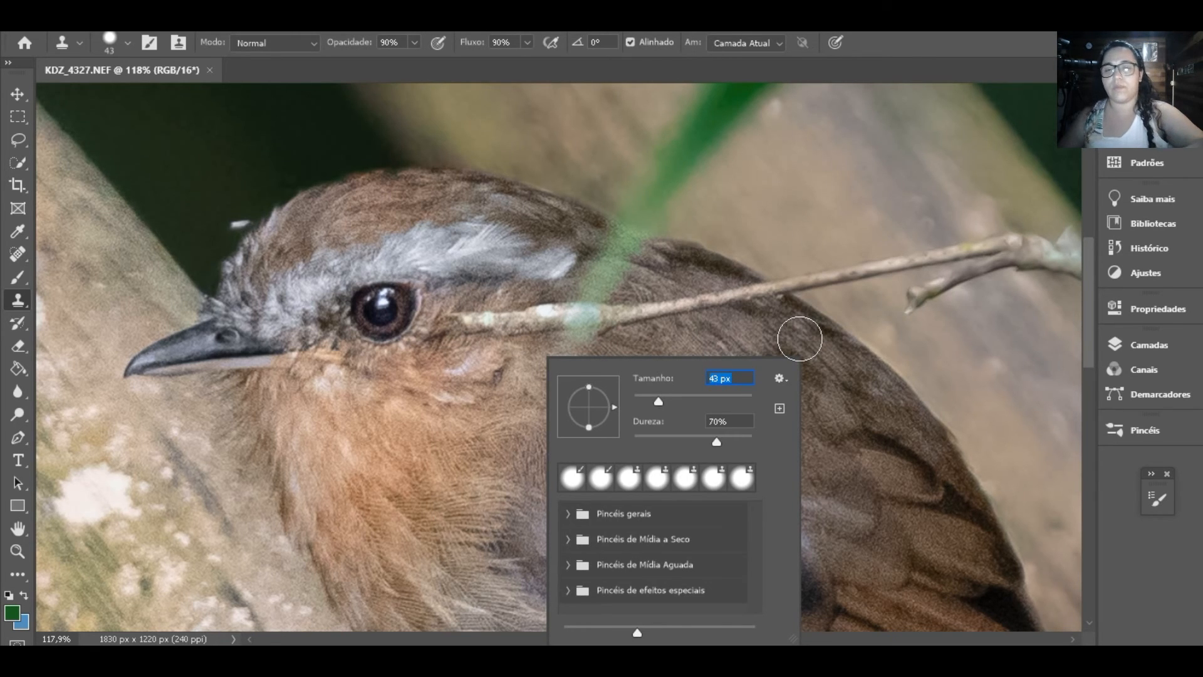
key("Return")
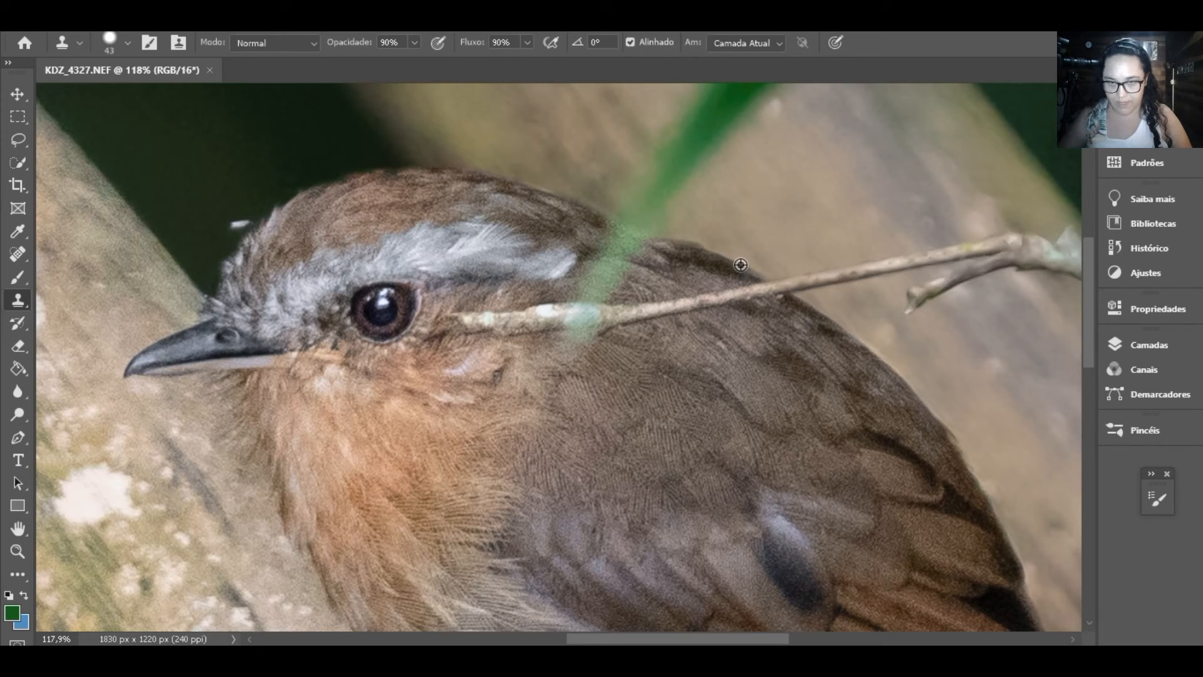
Step: Try cloning the edge of the bird's back over the twig where it crosses the outline, and undo the stamp
left_click(840, 338, "alt")
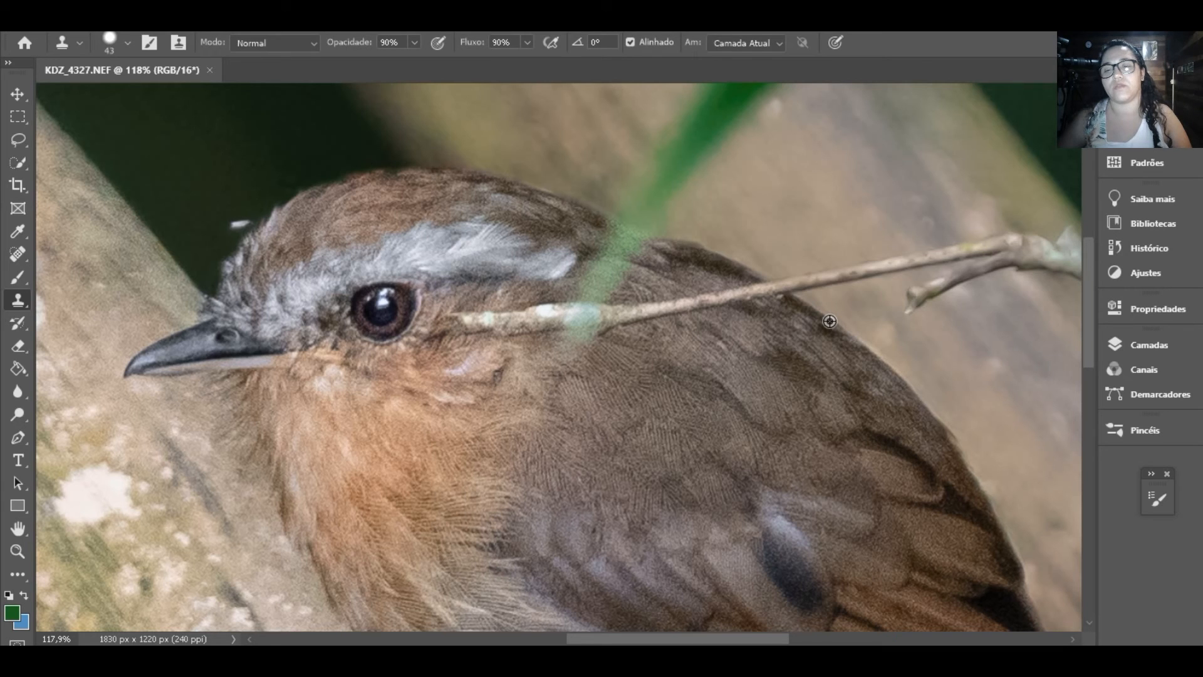
left_click(829, 320, "alt")
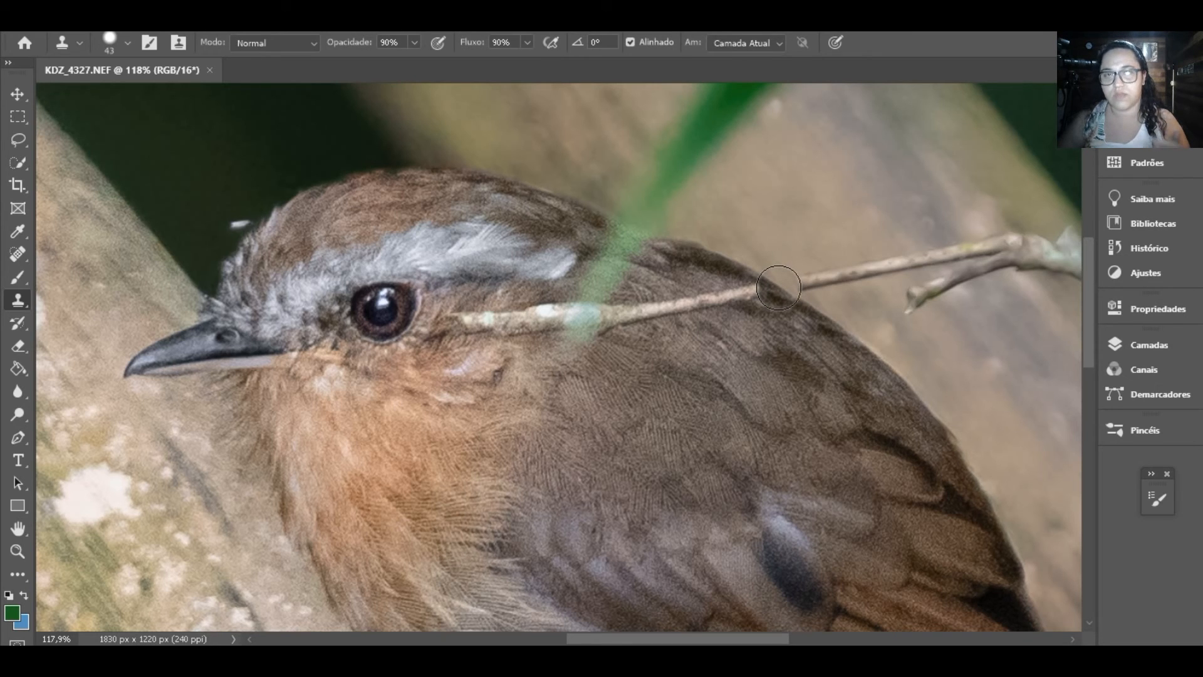
left_click(779, 288)
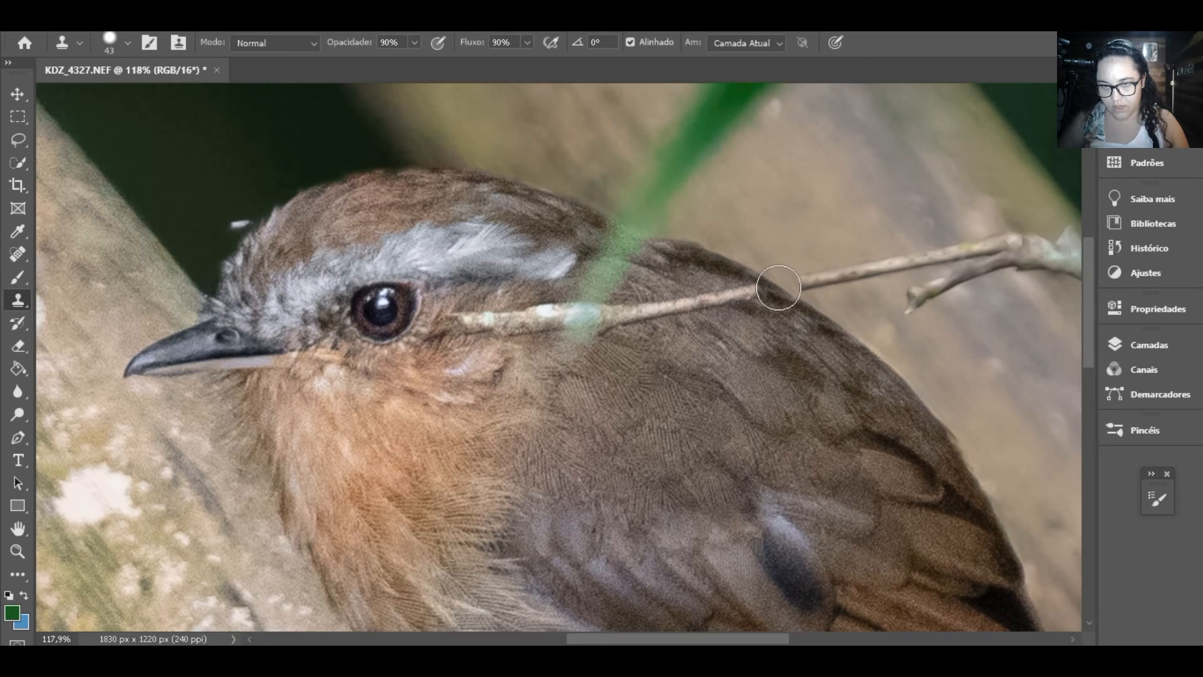
left_click_drag(779, 288, 778, 290)
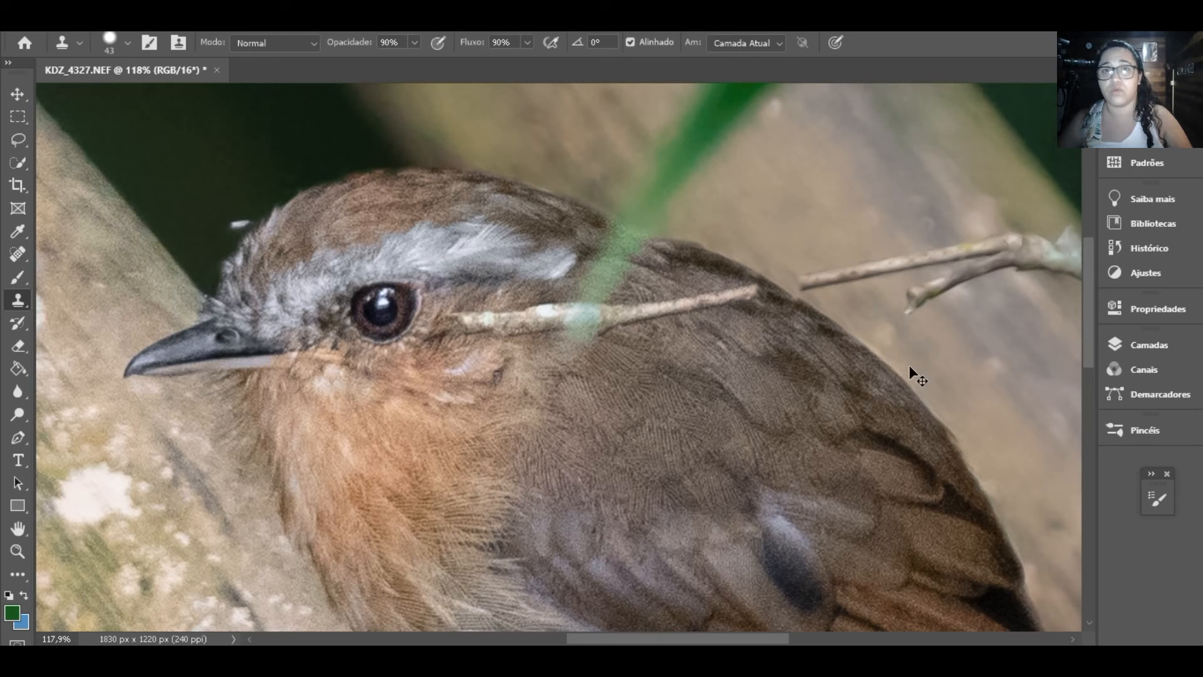
key("ctrl+z")
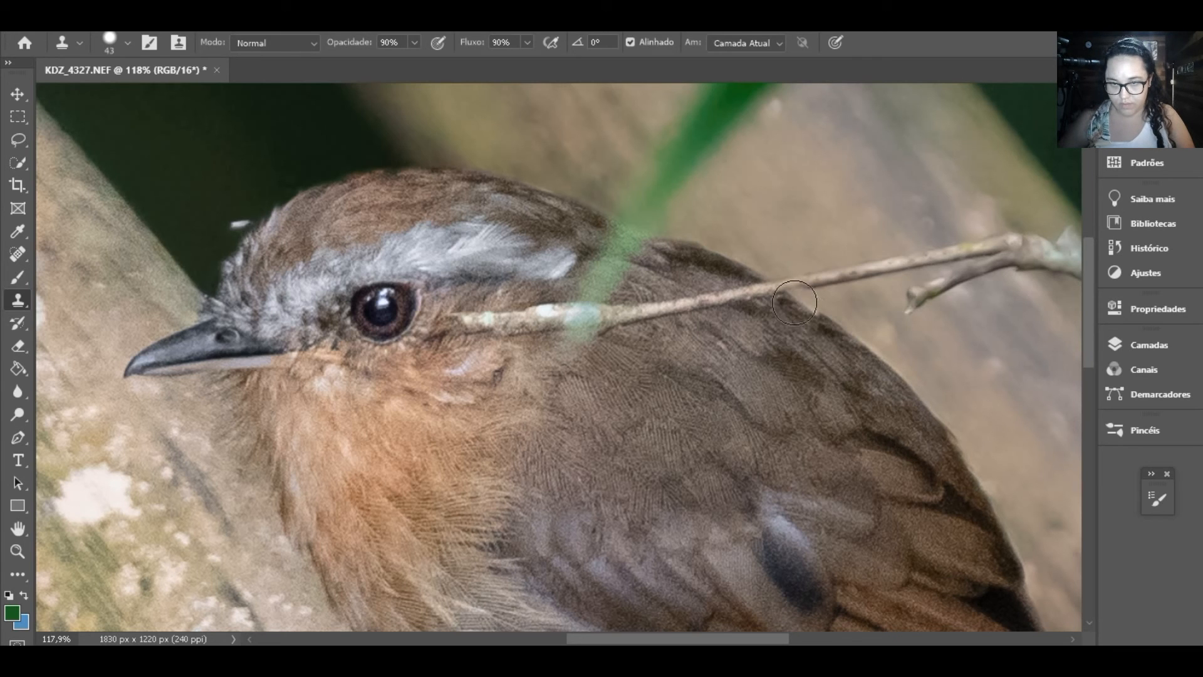
Step: Clone the edge of the bird's back over the twig where it crosses the outline
left_click(831, 321, "alt")
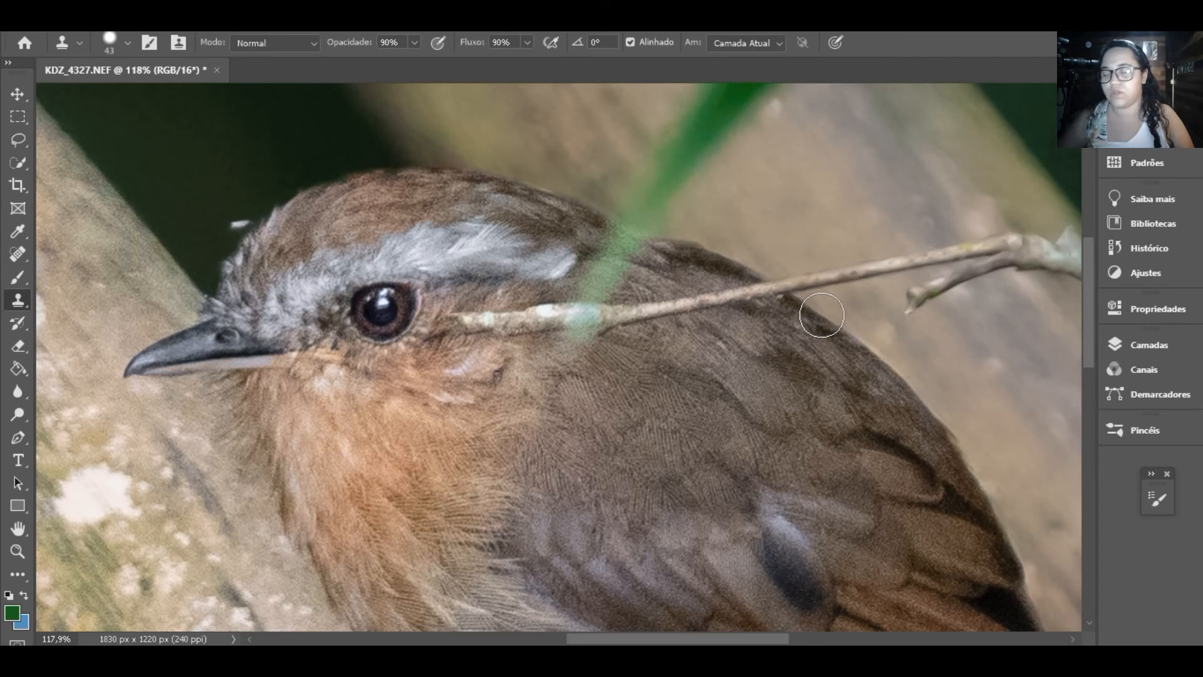
left_click_drag(821, 314, 782, 284)
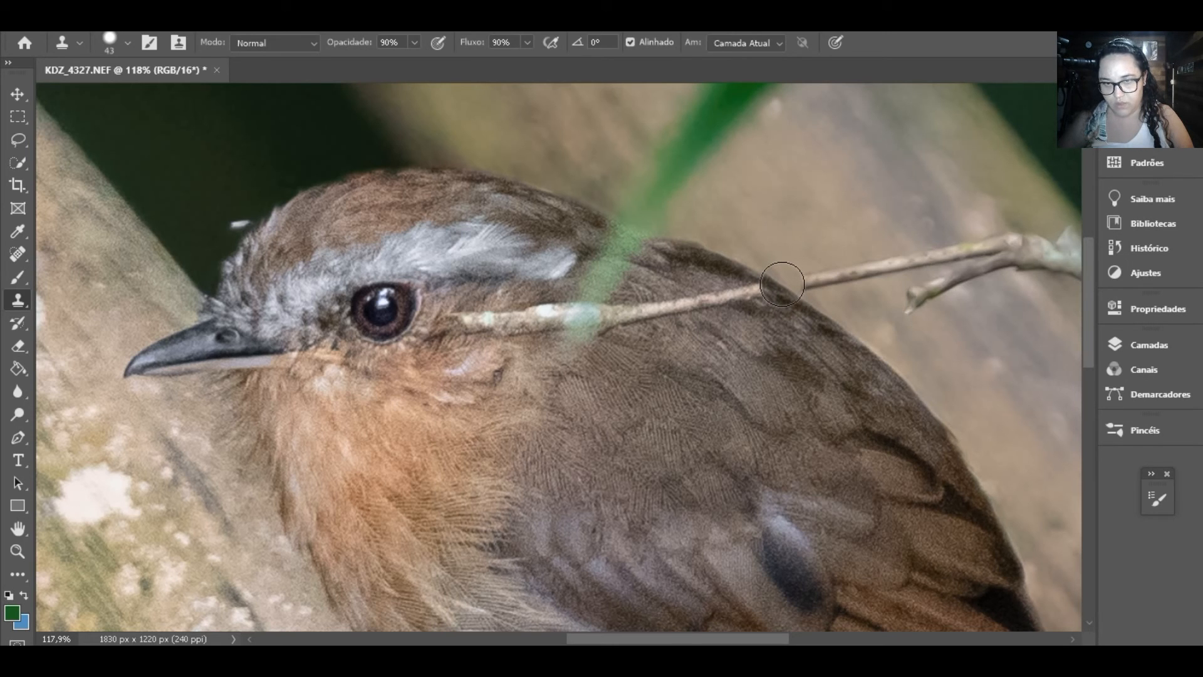
left_click(781, 285)
left_click(781, 285)
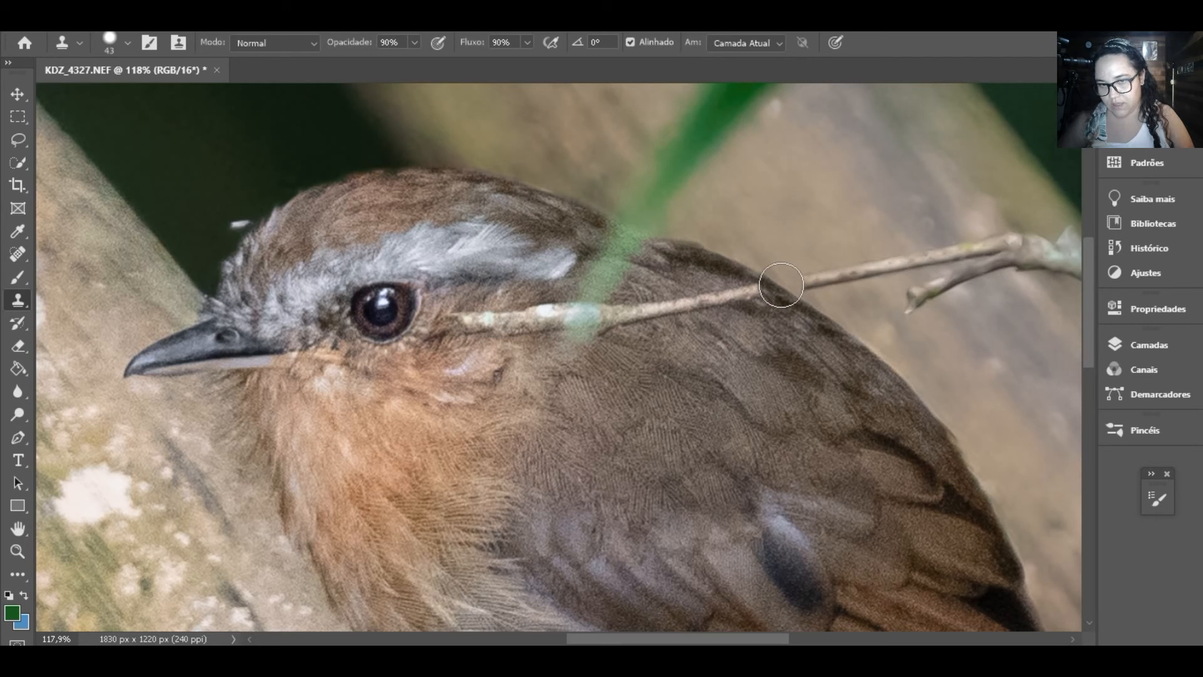
left_click(781, 285)
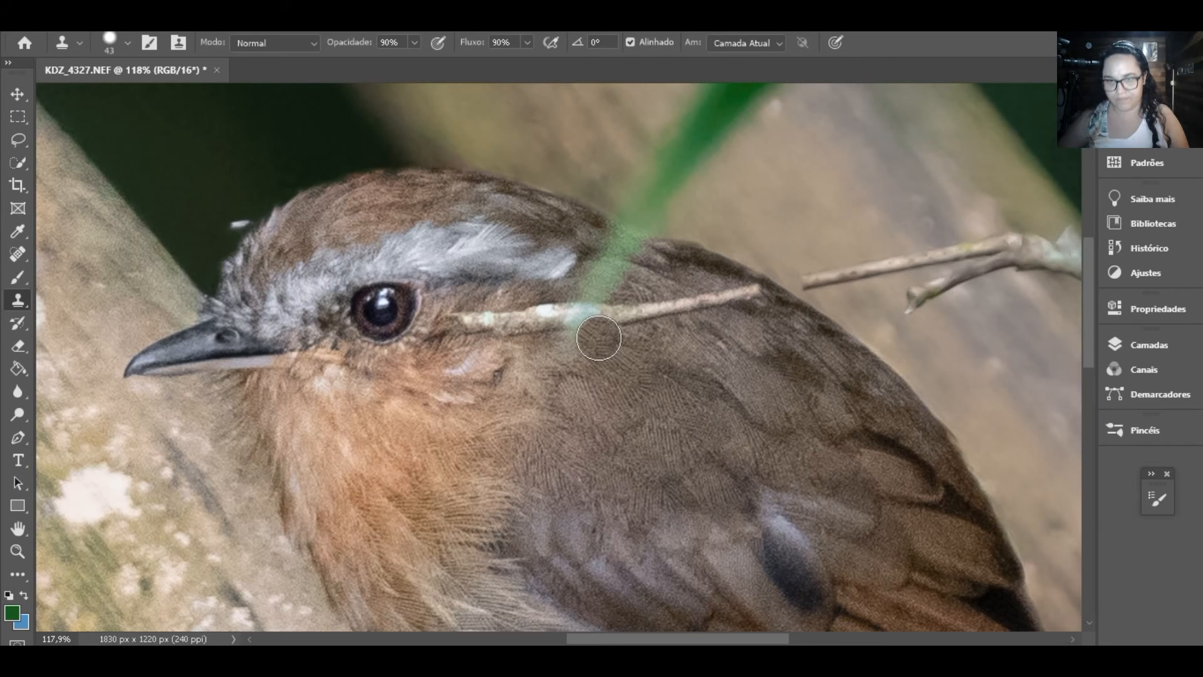
Step: Lasso the remaining twig piece from behind the eye to the back, fill it content-aware at 100% opacity in Normal mode, and deselect
scroll(793, 289, "up", 5)
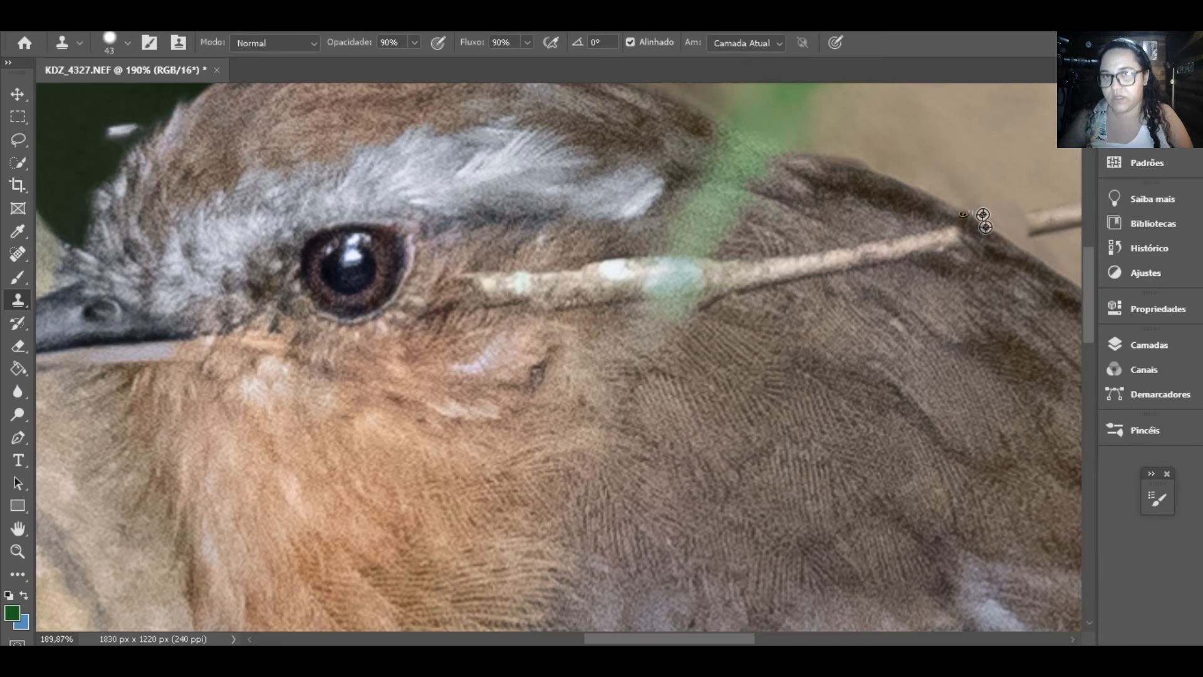
left_click_drag(866, 313, 862, 340)
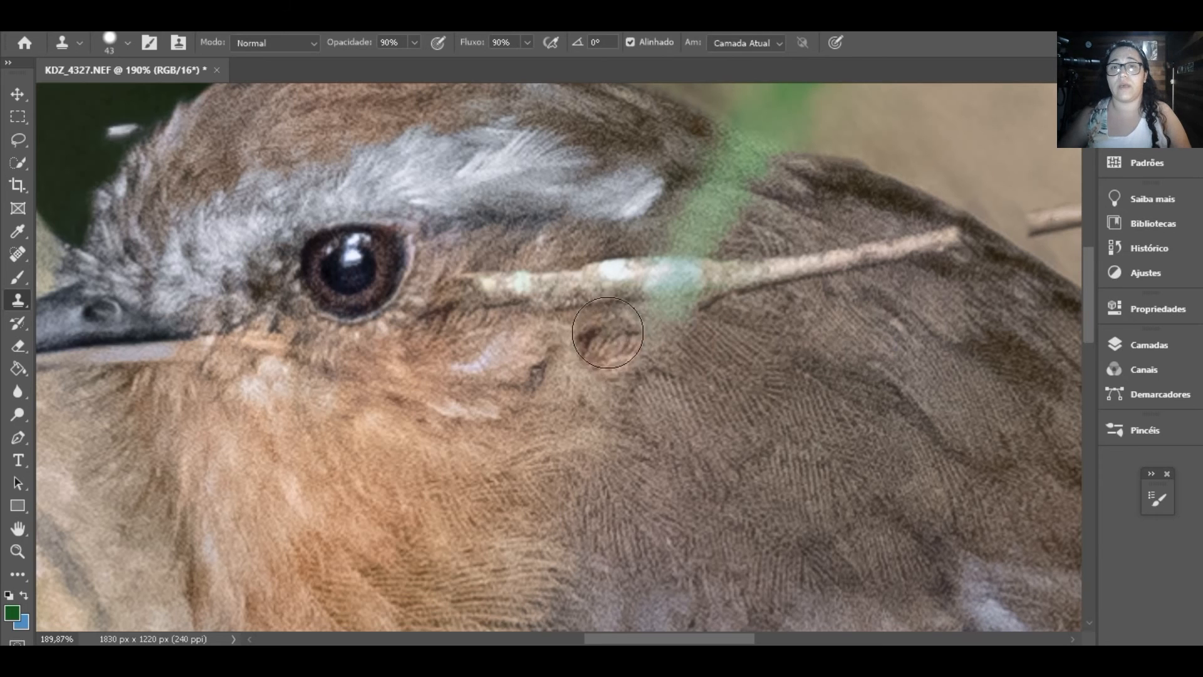
left_click(22, 136)
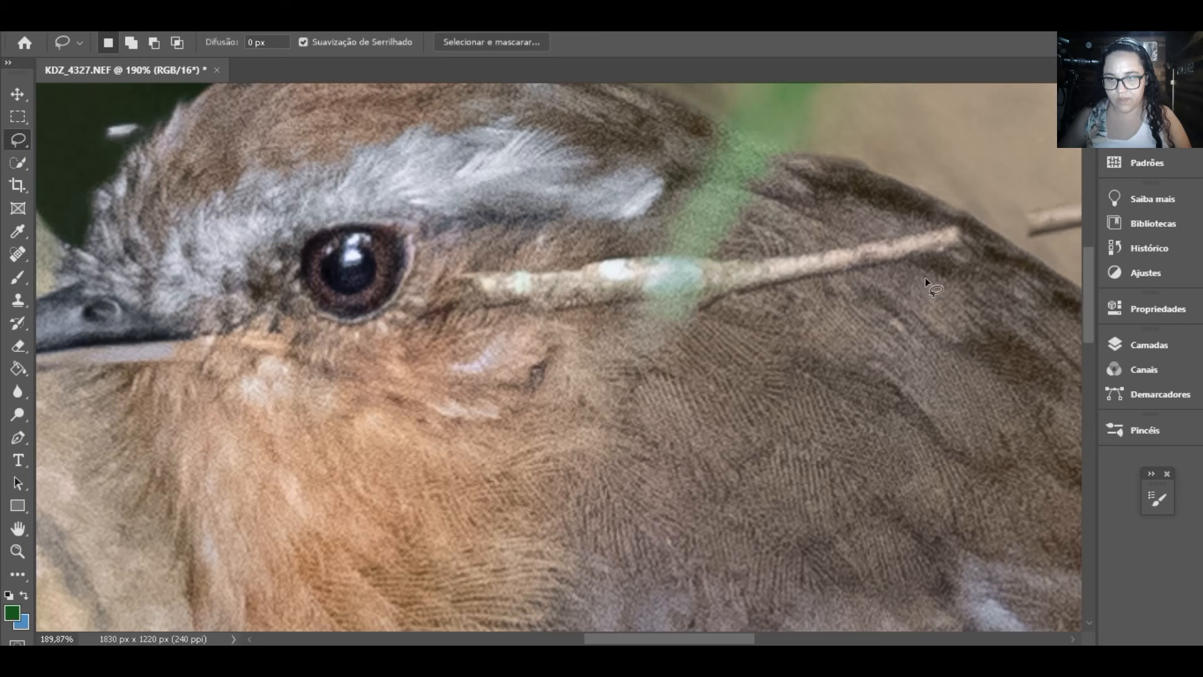
mouse_move(957, 268)
left_mouse_down()
mouse_move(983, 249)
mouse_move(967, 225)
mouse_move(914, 220)
left_mouse_up()
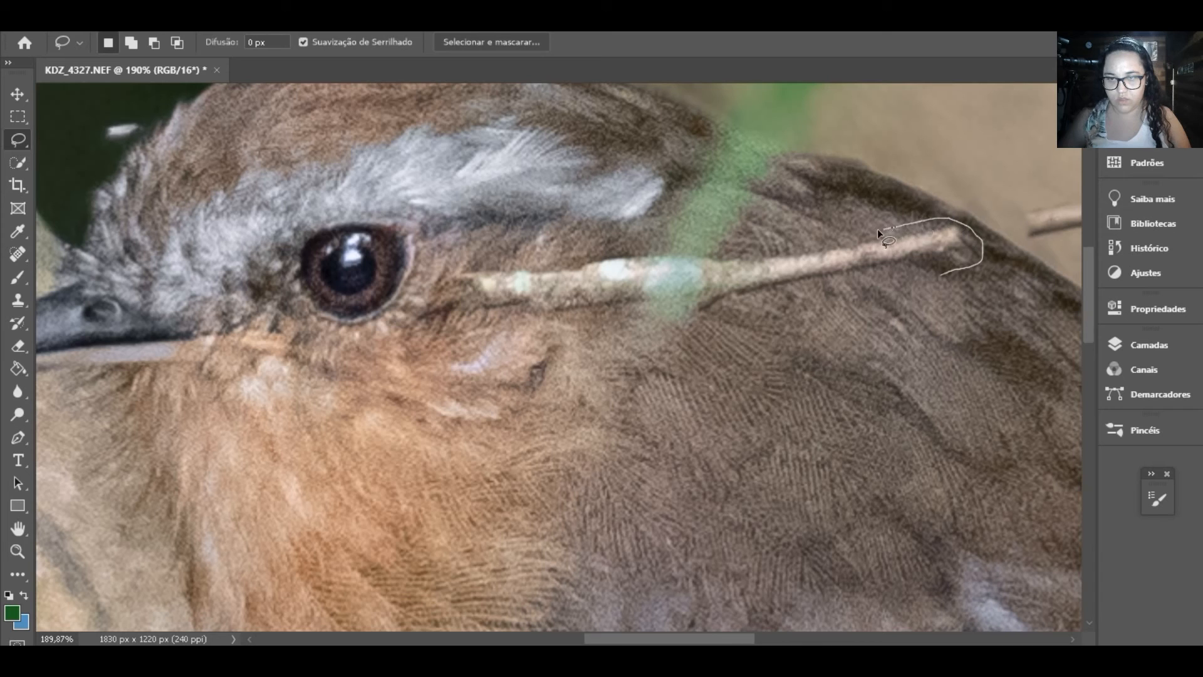
left_click_drag(784, 244, 711, 248)
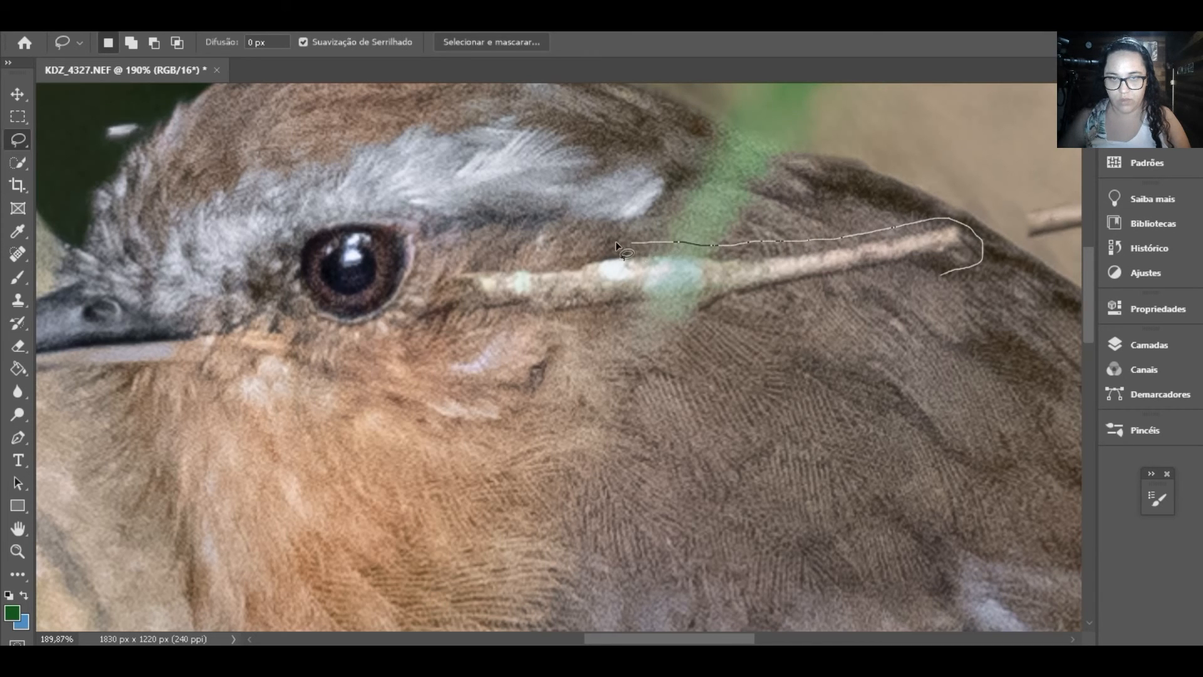
left_click_drag(615, 243, 410, 301)
left_click_drag(465, 320, 810, 303)
left_click_drag(907, 287, 948, 269)
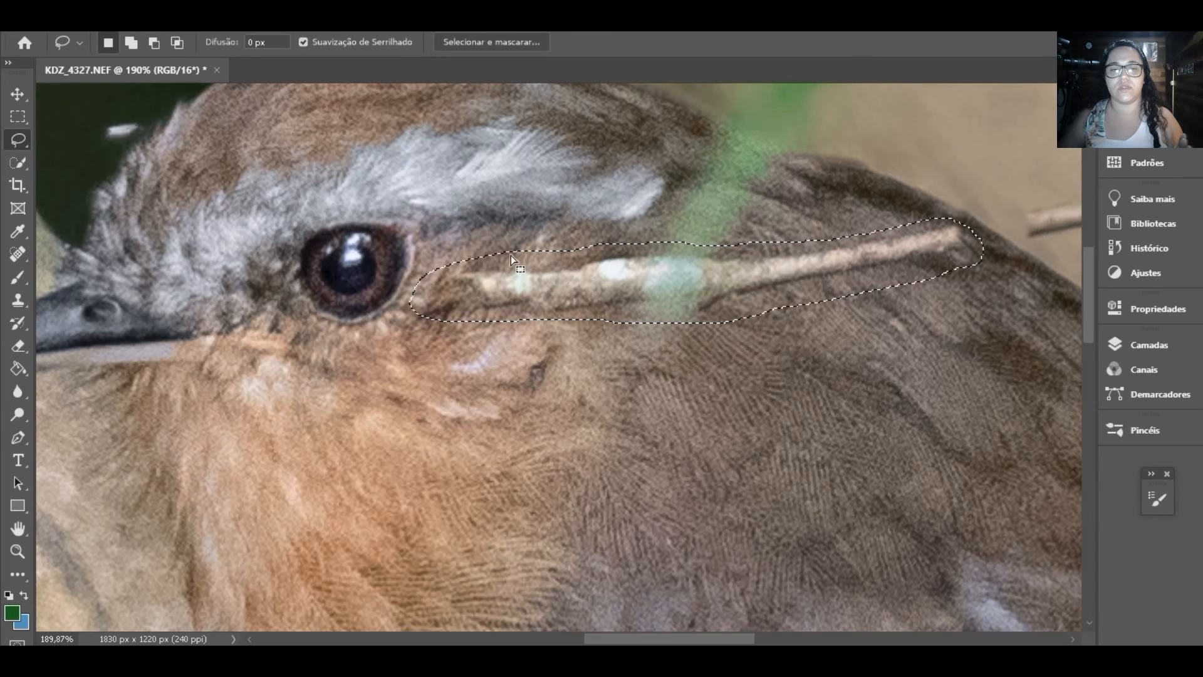
right_click(624, 282)
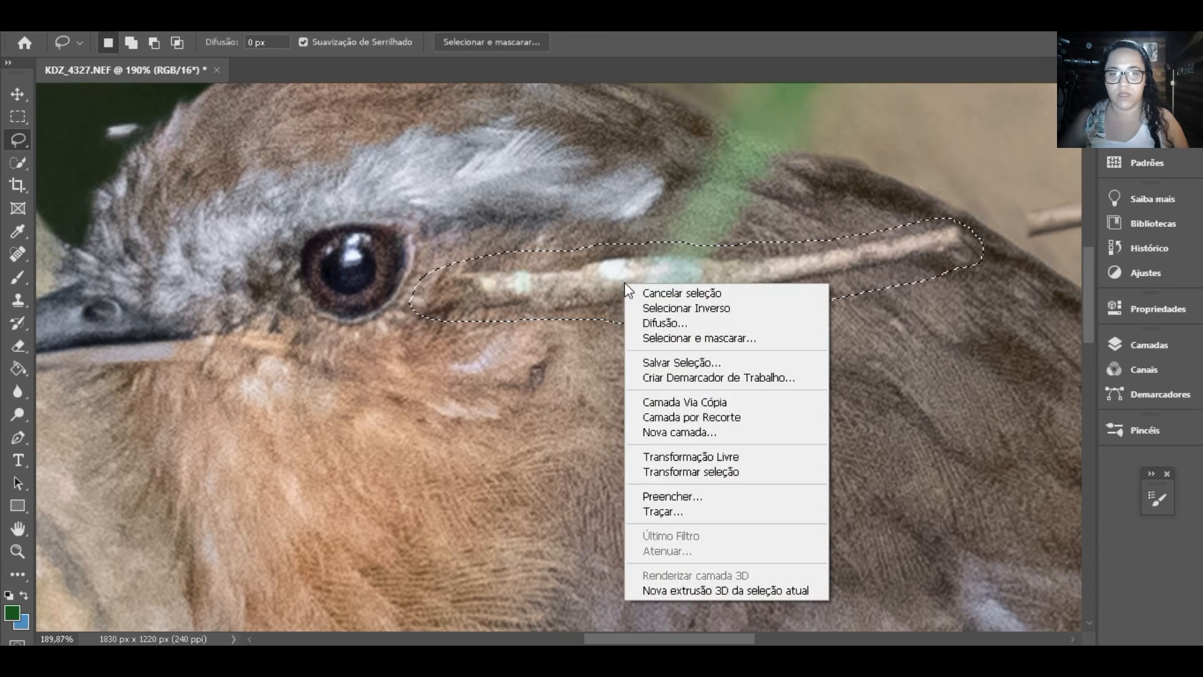
left_click(738, 495)
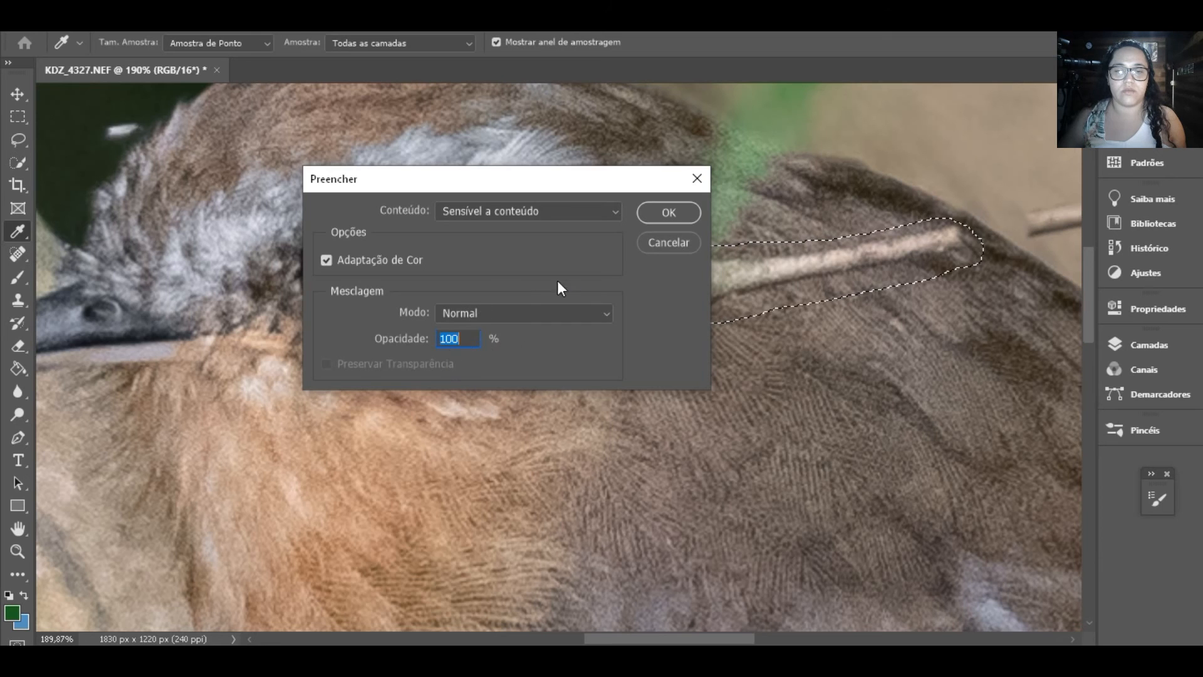
left_click(665, 212)
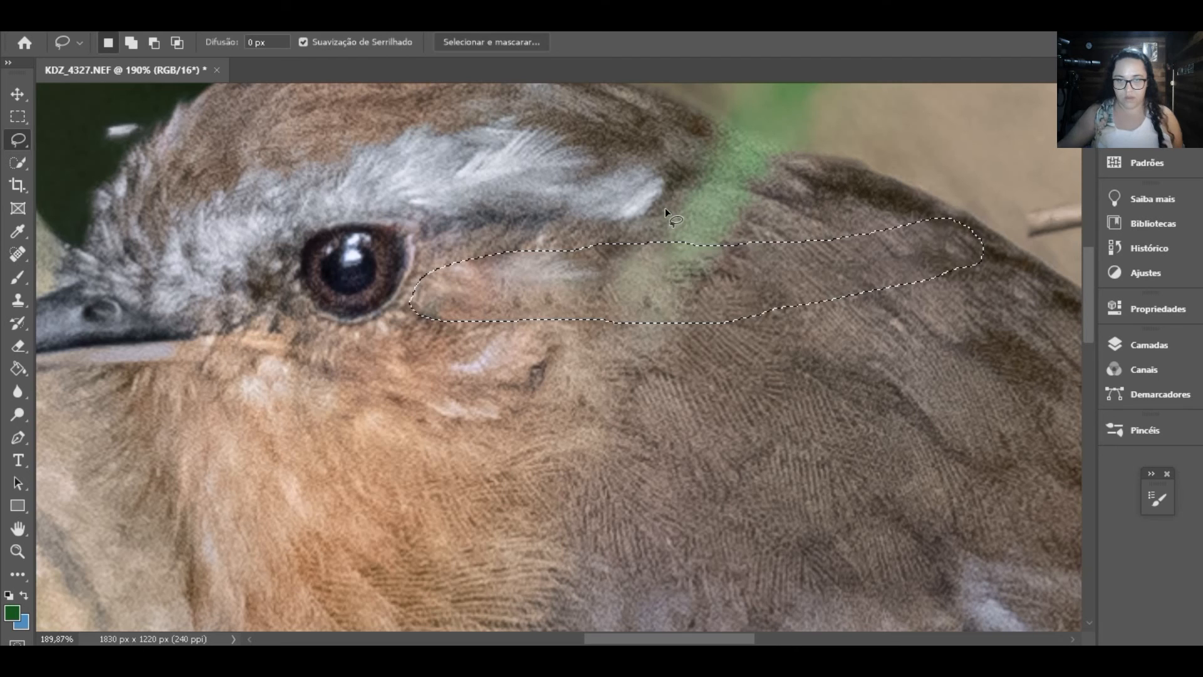
key("ctrl+d")
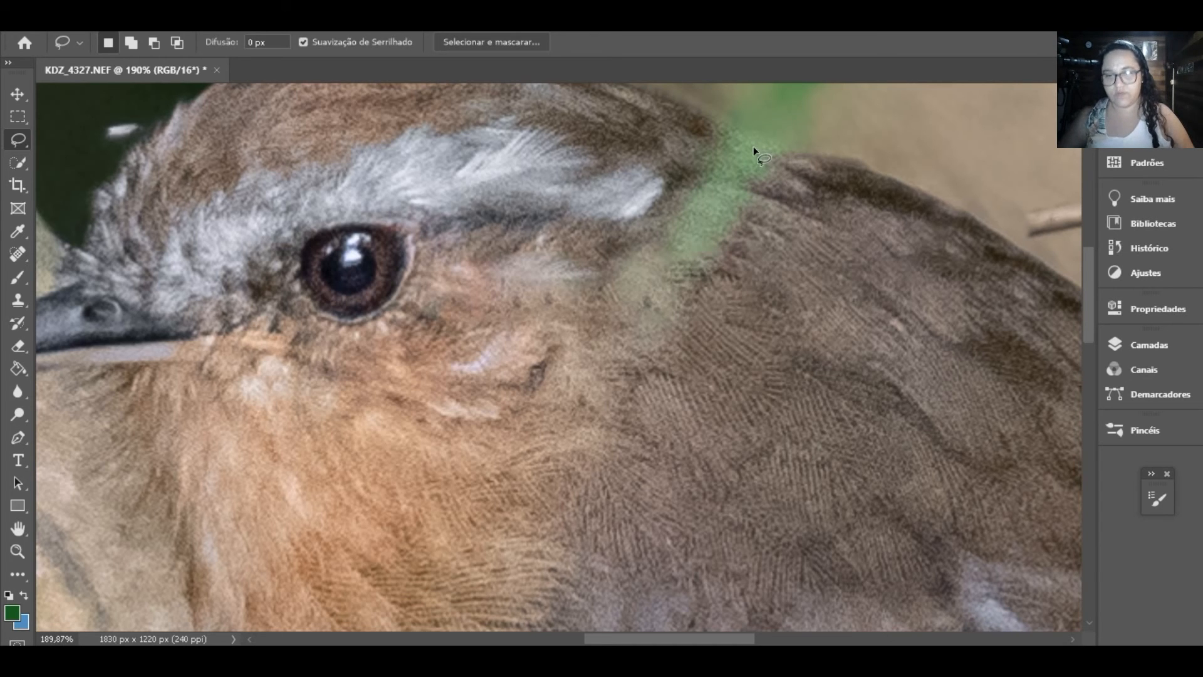
Step: With the Clone Stamp at 23 px, rebuild the outline of the nape and upper back where the green leaf crosses it
left_click(20, 303)
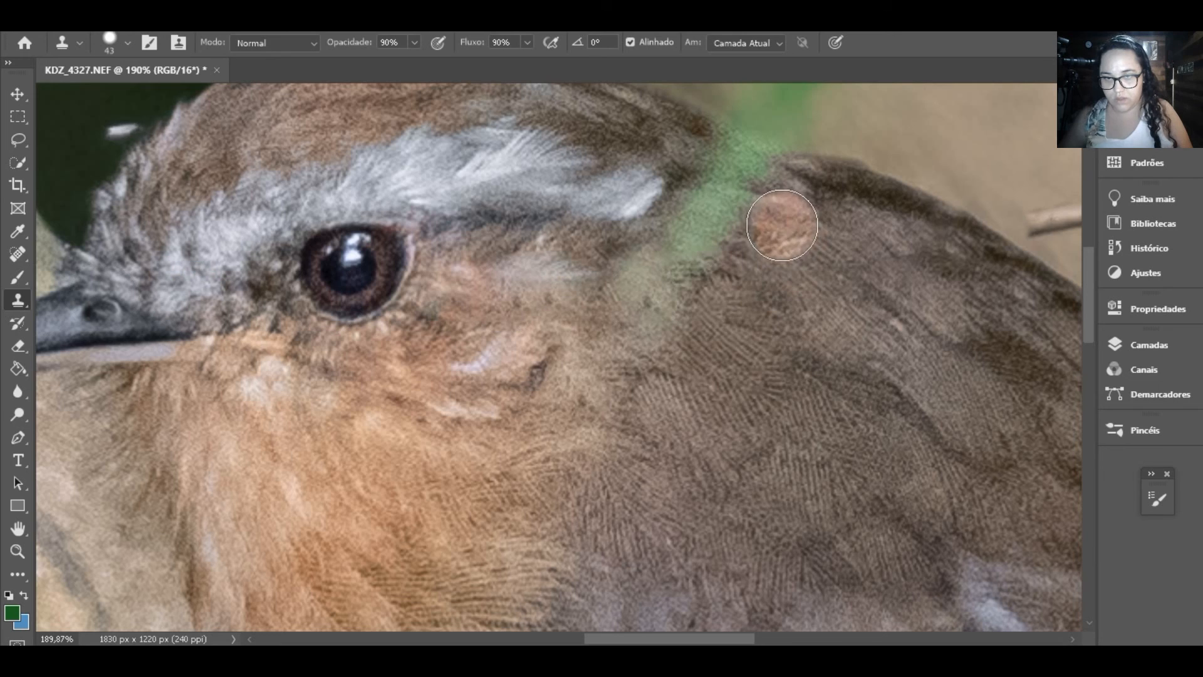
right_click(811, 214)
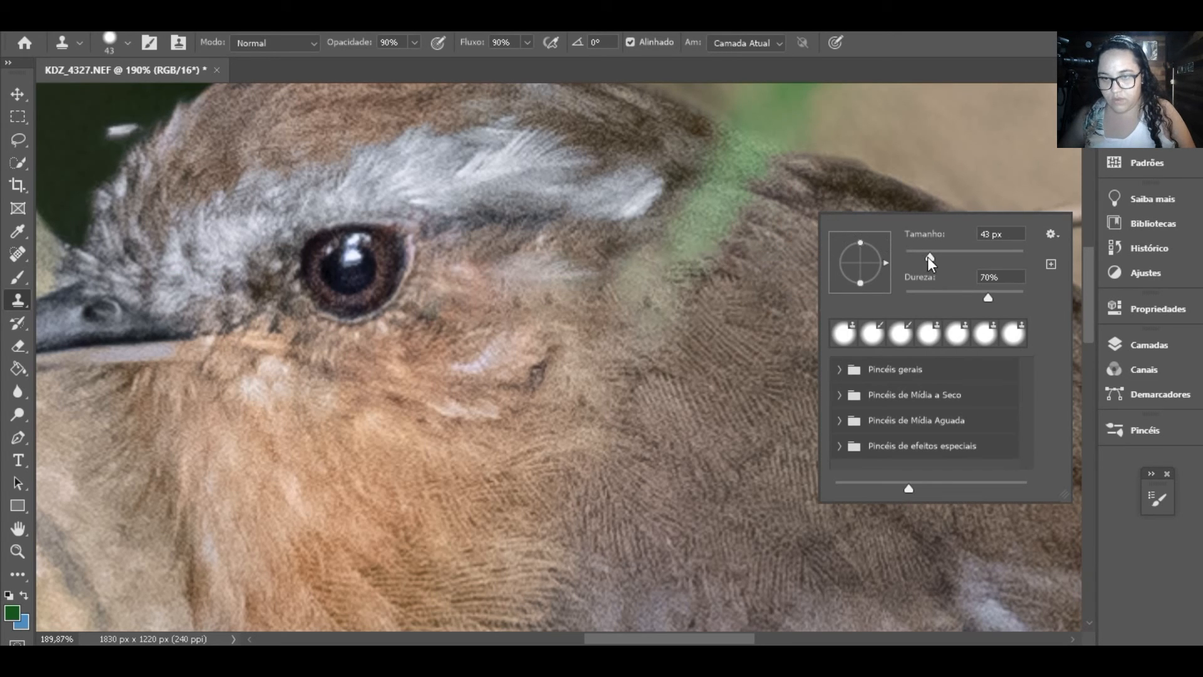
left_click_drag(930, 258, 919, 261)
key("Return")
left_click_drag(806, 209, 770, 335)
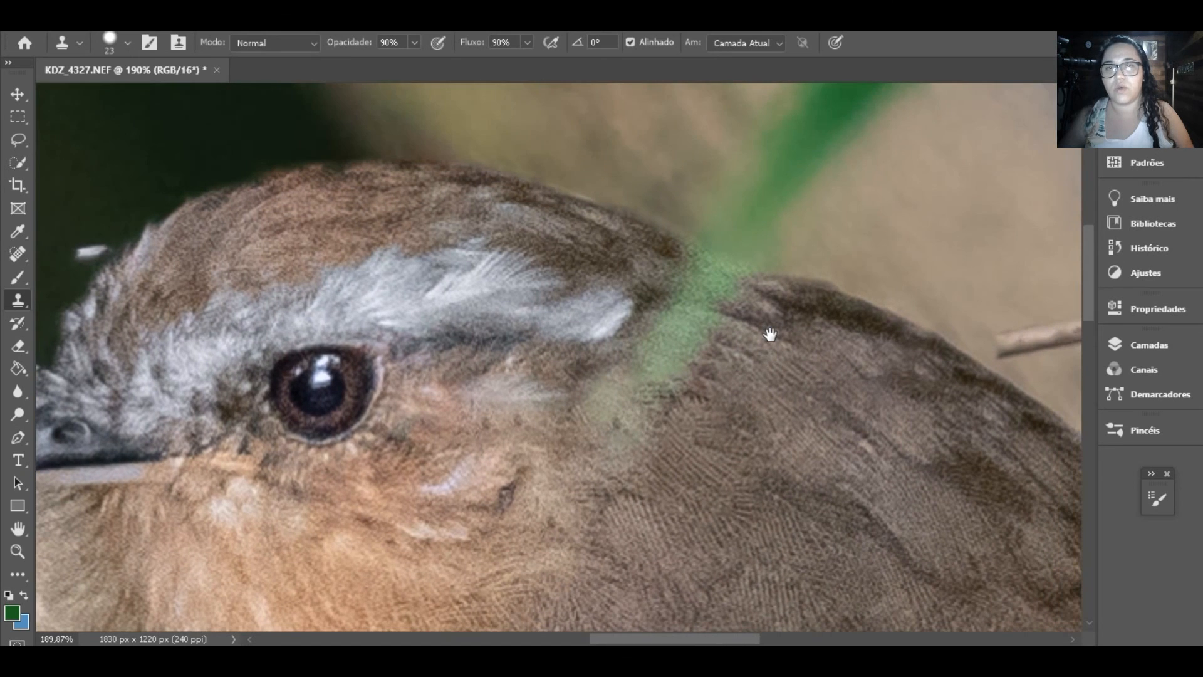
left_click(712, 271)
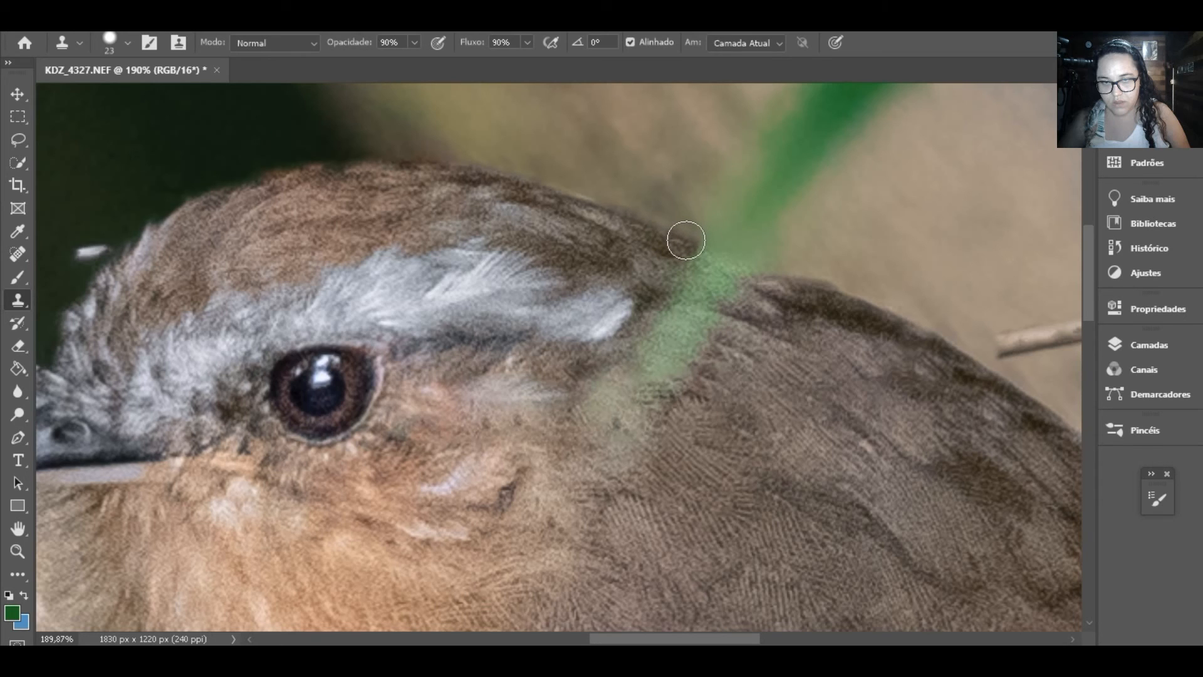
left_click_drag(686, 240, 731, 276)
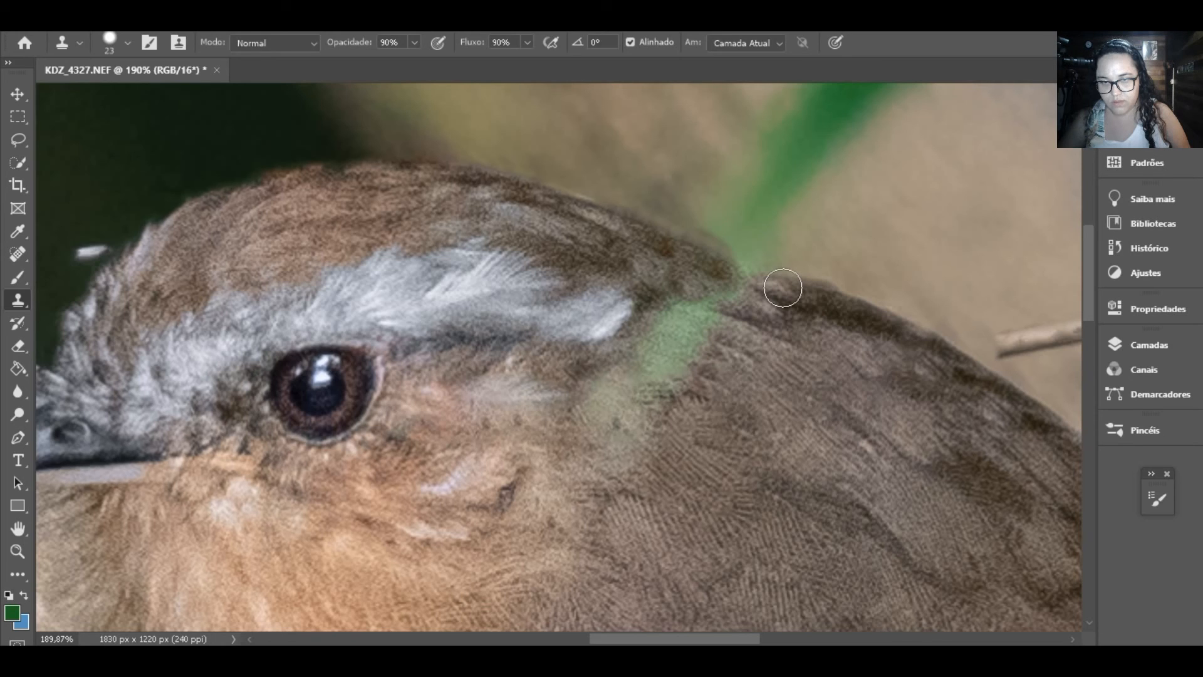
left_click_drag(782, 288, 708, 280)
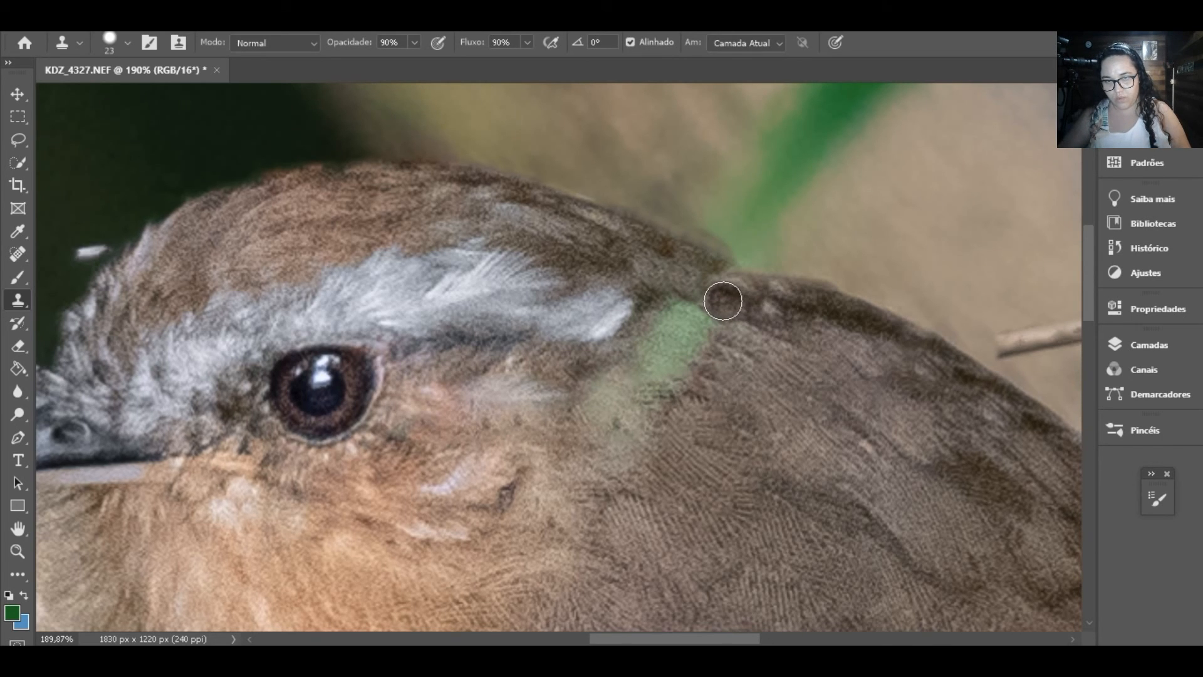
Step: Clone sampled back feathers over the main green leaf patch just below the nape outline
left_click_drag(774, 367, 793, 364)
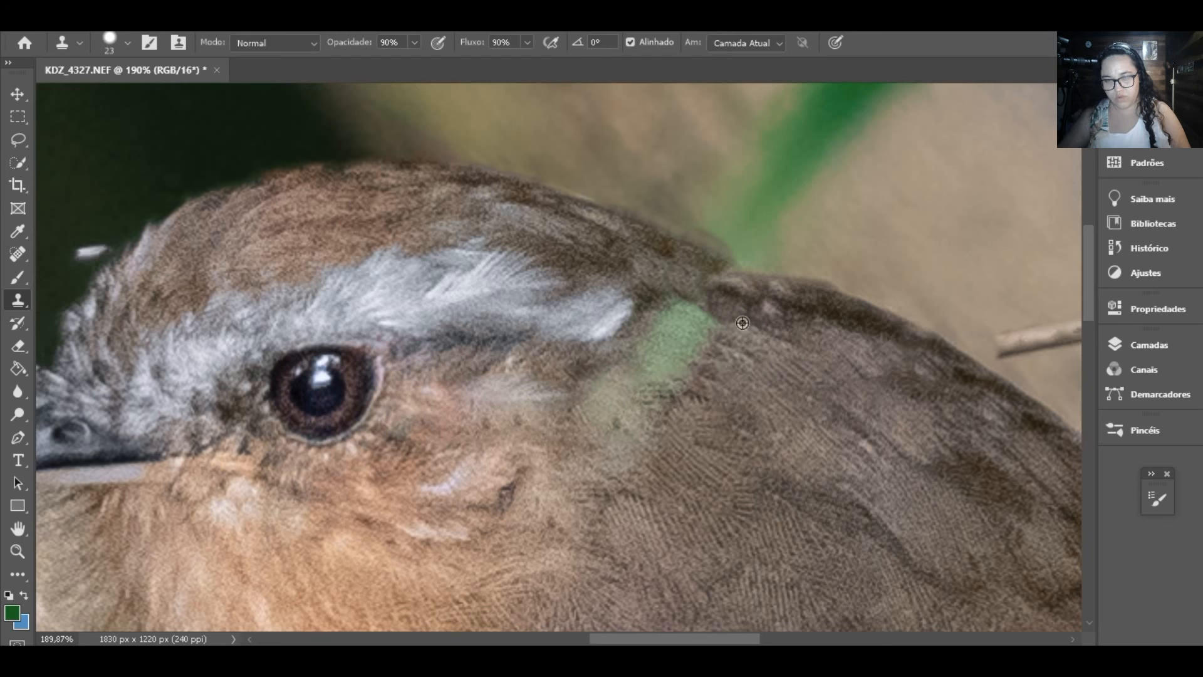
left_click(773, 345, "alt")
left_click(746, 333)
left_click_drag(746, 333, 734, 323)
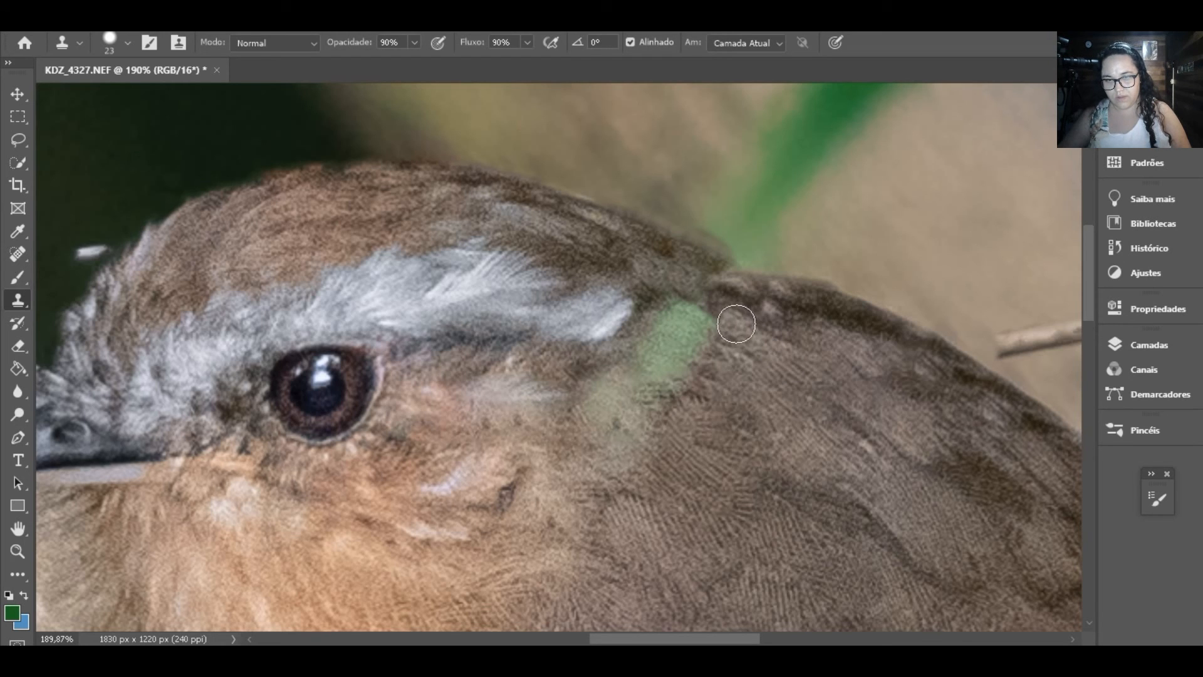
scroll(790, 389, "down", 2)
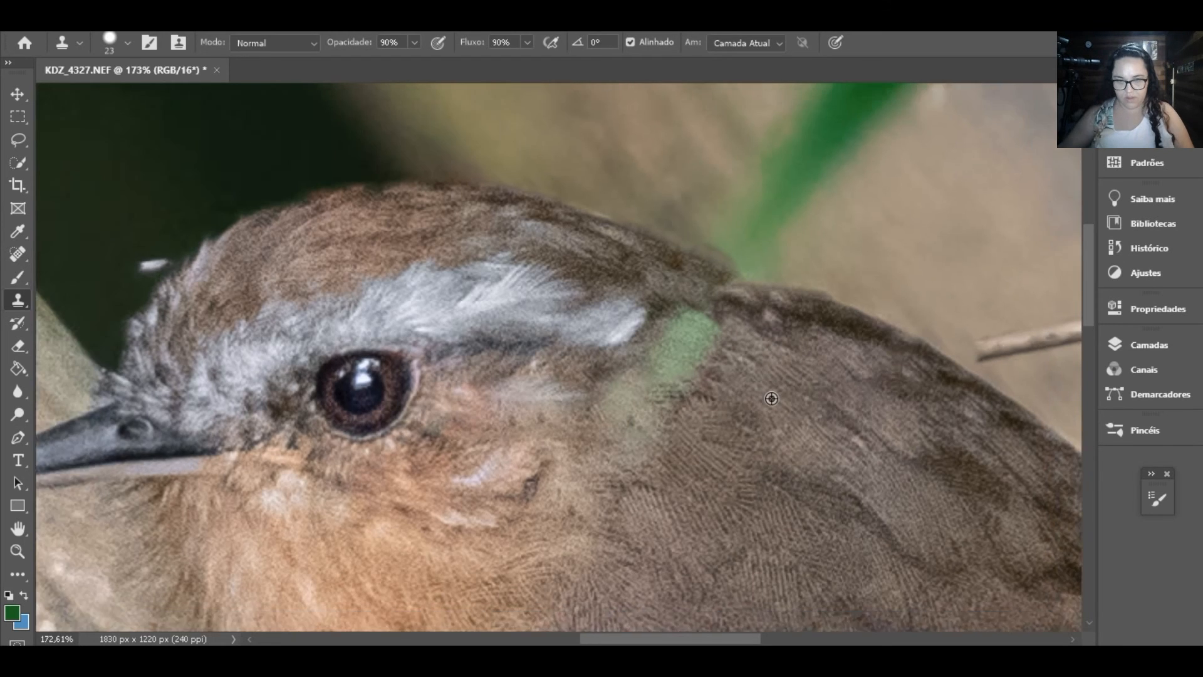
scroll(733, 313, "up", 3)
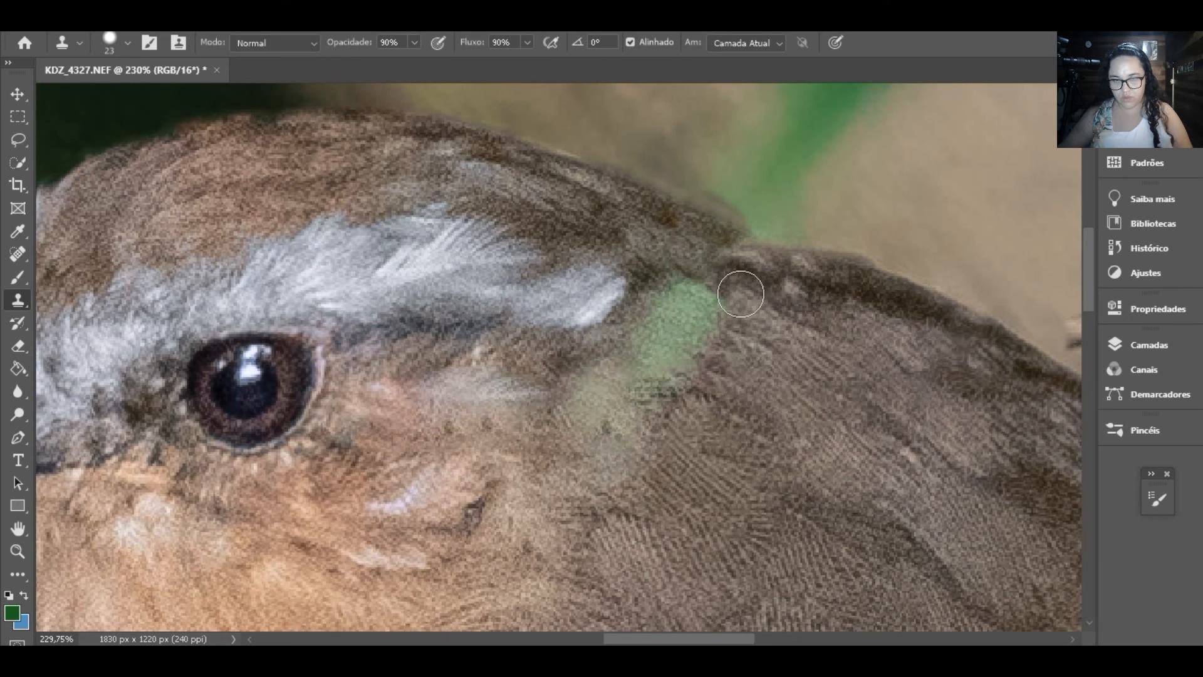
left_click(692, 363)
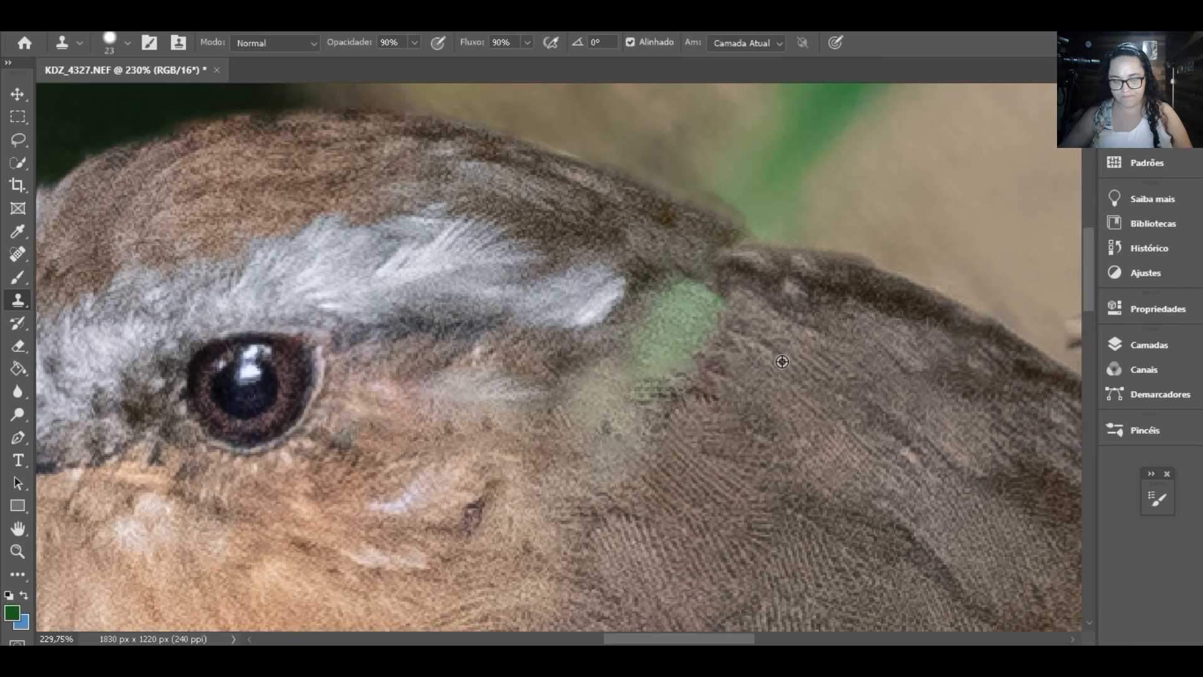
left_click(781, 361, "alt")
left_click_drag(712, 339, 661, 308)
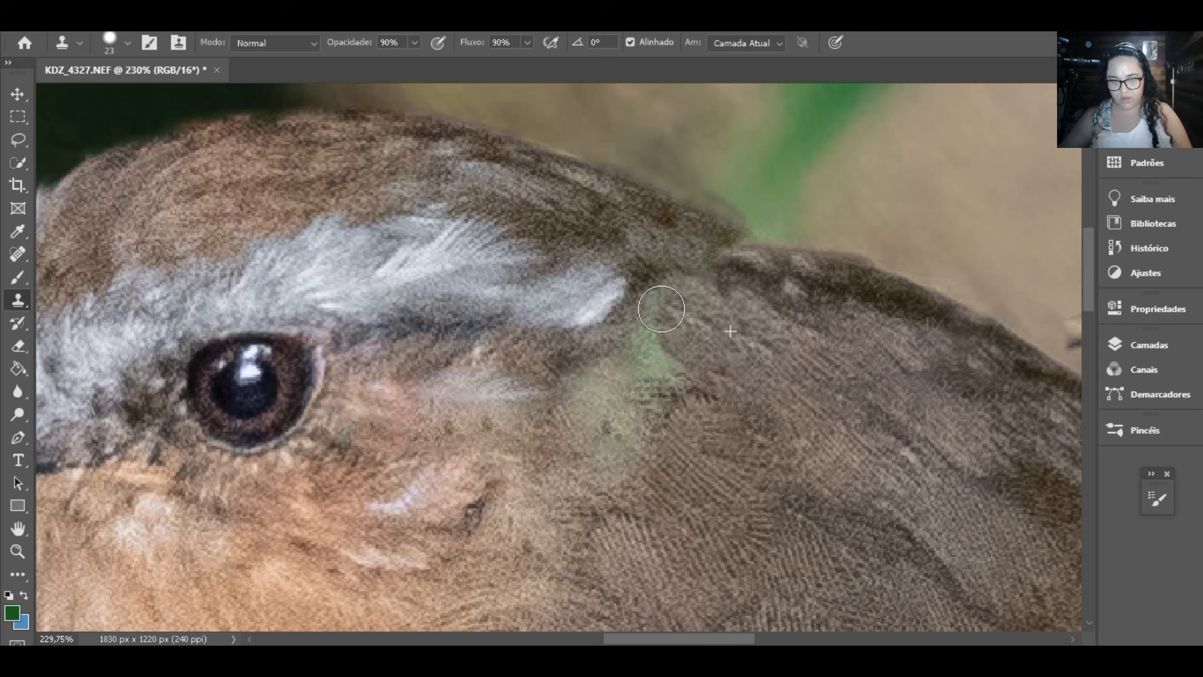
left_click_drag(660, 308, 651, 363)
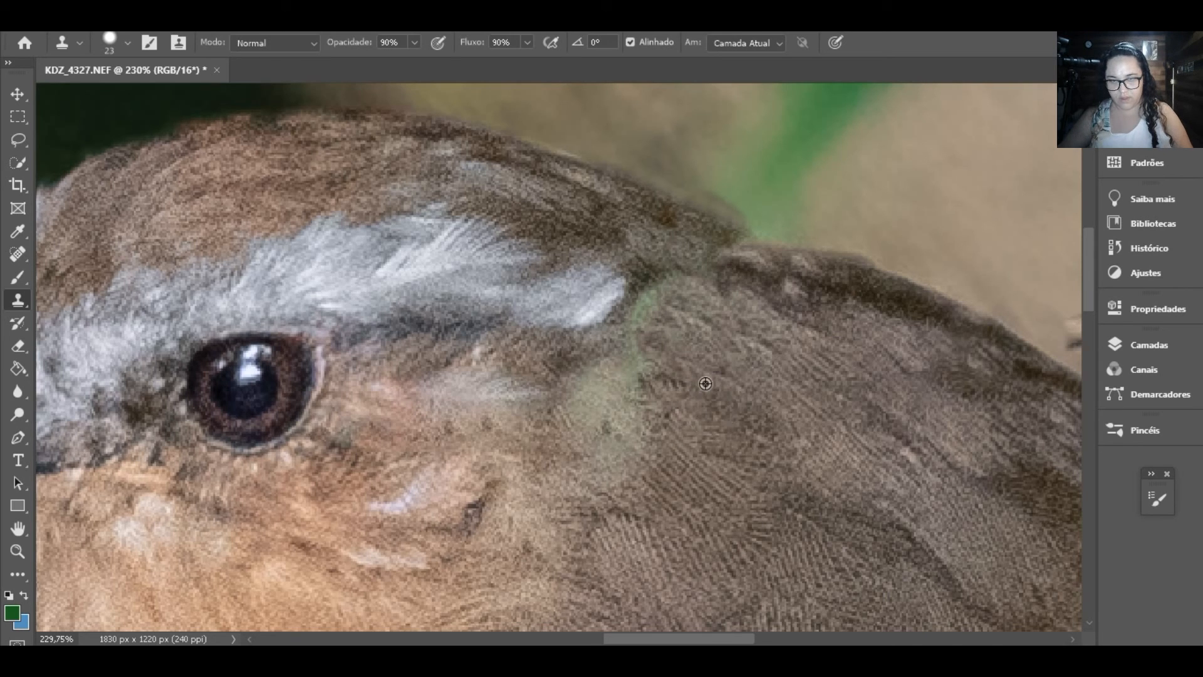
Step: Clone nearby back feathers over the thin green fringe left behind the white eyebrow stripe
left_click(705, 383, "alt")
left_click(645, 324)
left_click(655, 309)
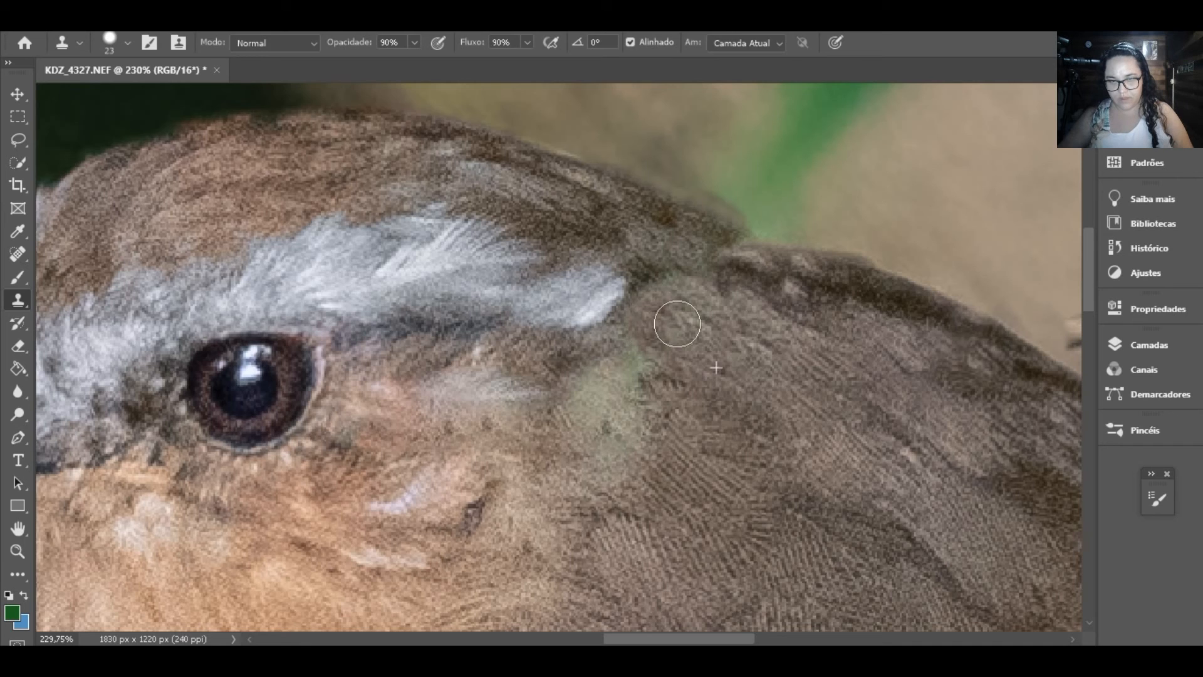
left_click(642, 378)
left_click(622, 364)
left_click(636, 379)
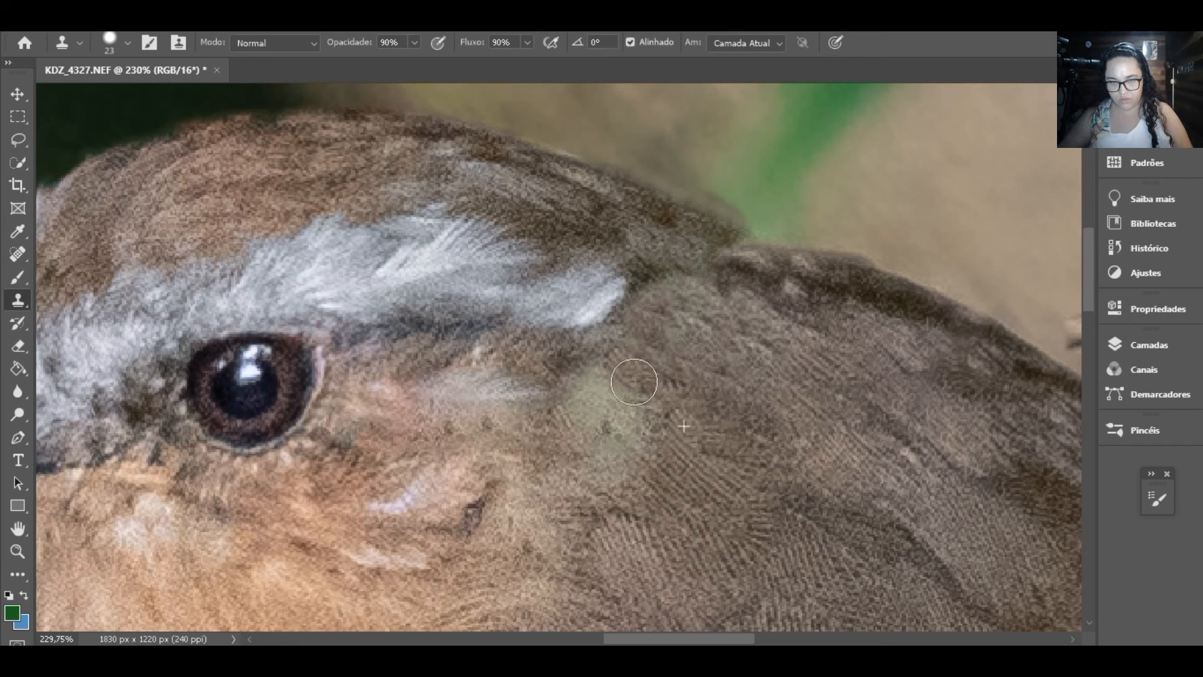
Step: Clone back feathers over the faint green patch behind the bird's cheek and check the retouch on the whole bird
left_click_drag(652, 425, 596, 399)
left_click(602, 424)
left_click(620, 438)
left_click(617, 461)
left_click(591, 411)
left_click(578, 395)
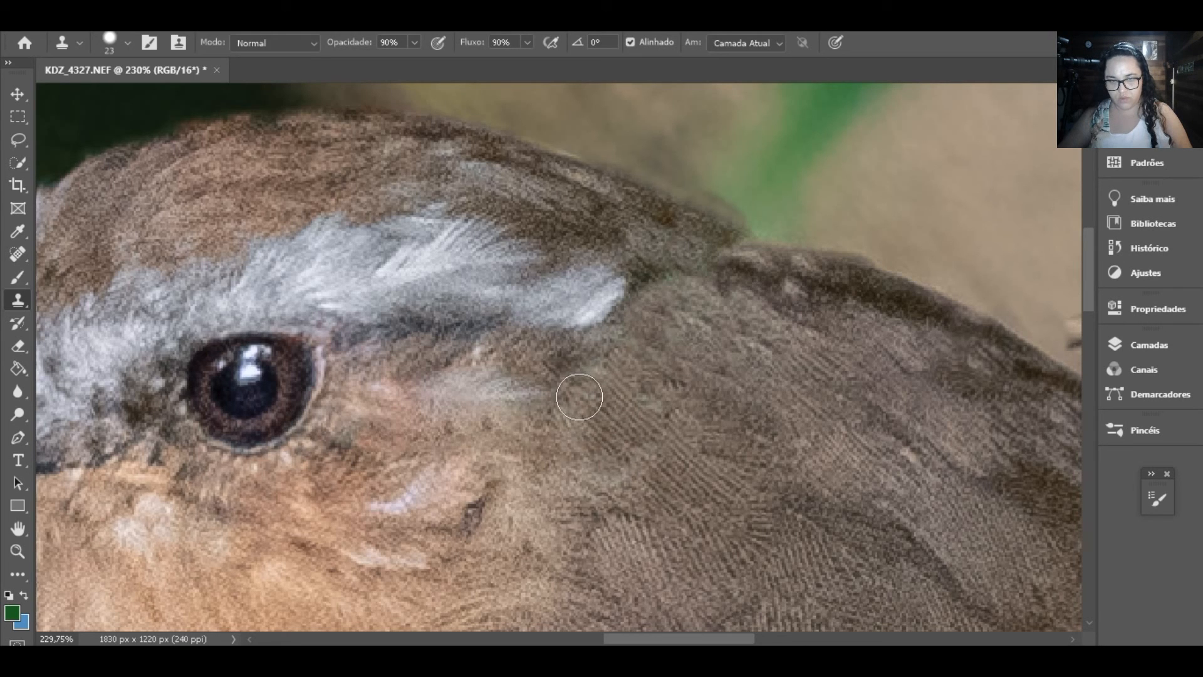
left_click(609, 403)
scroll(606, 435, "down", 5)
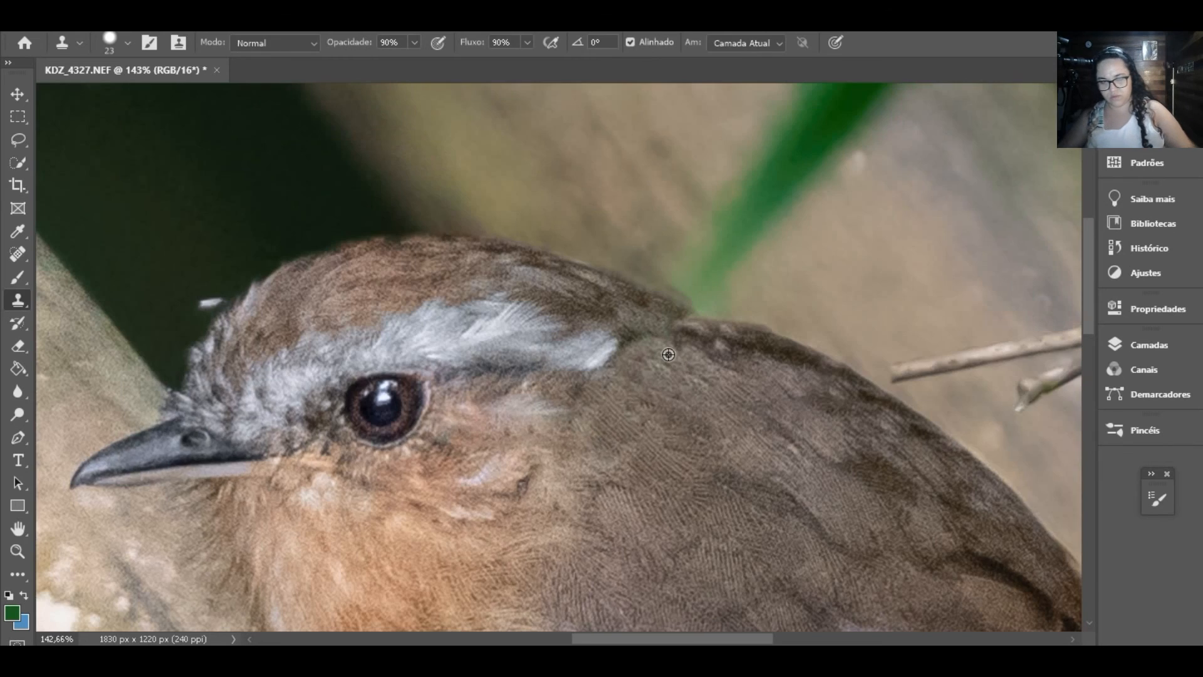
scroll(689, 335, "up", 5)
scroll(687, 348, "down", 15)
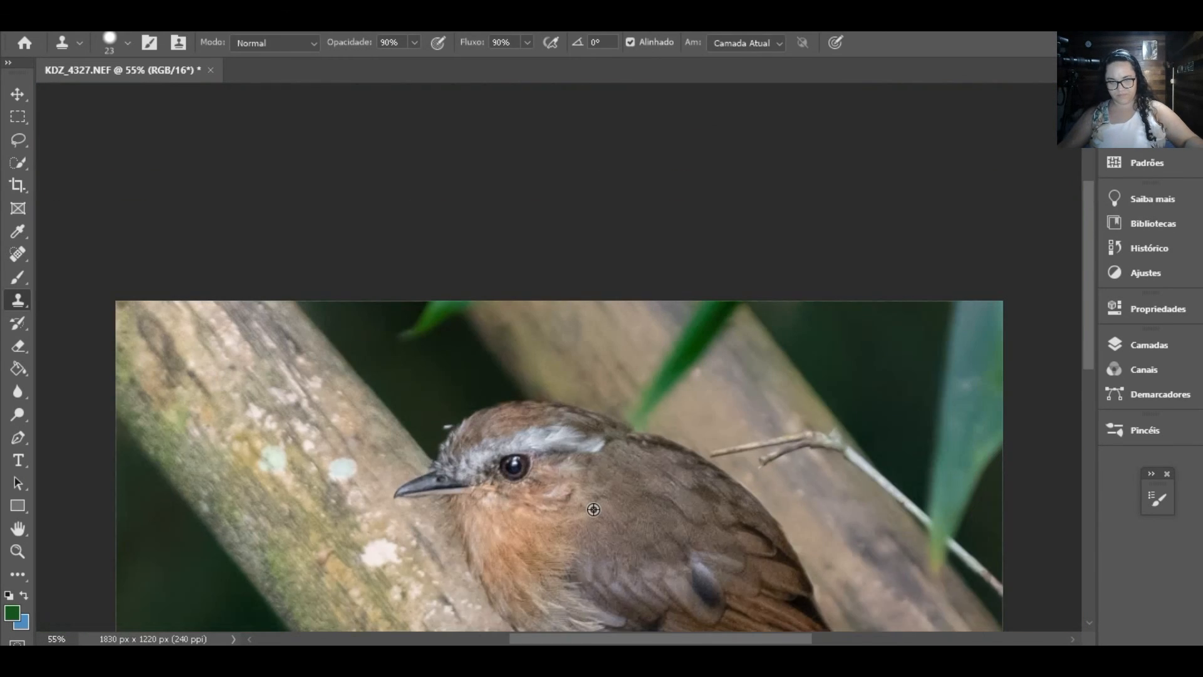